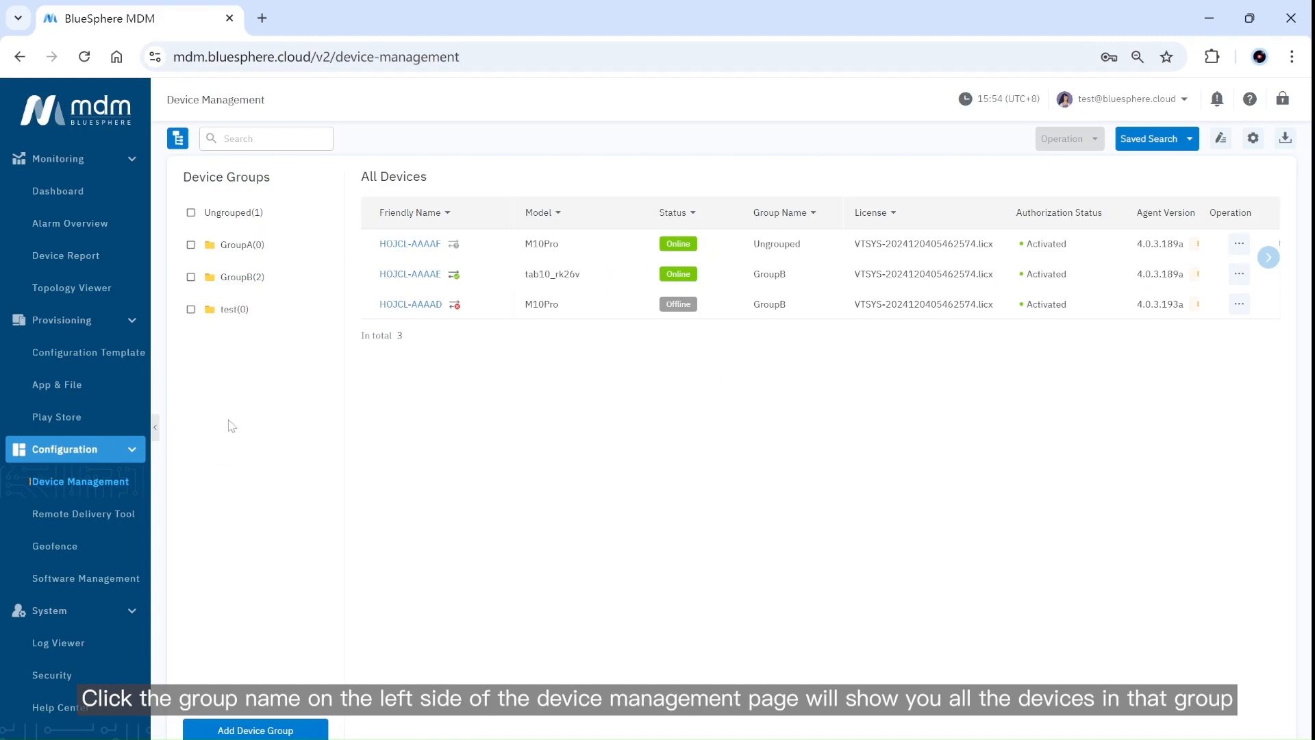
# Filter the device list to GroupB's two devices and open the Friendly Name sort and filter options.
pyautogui.click(247, 280)
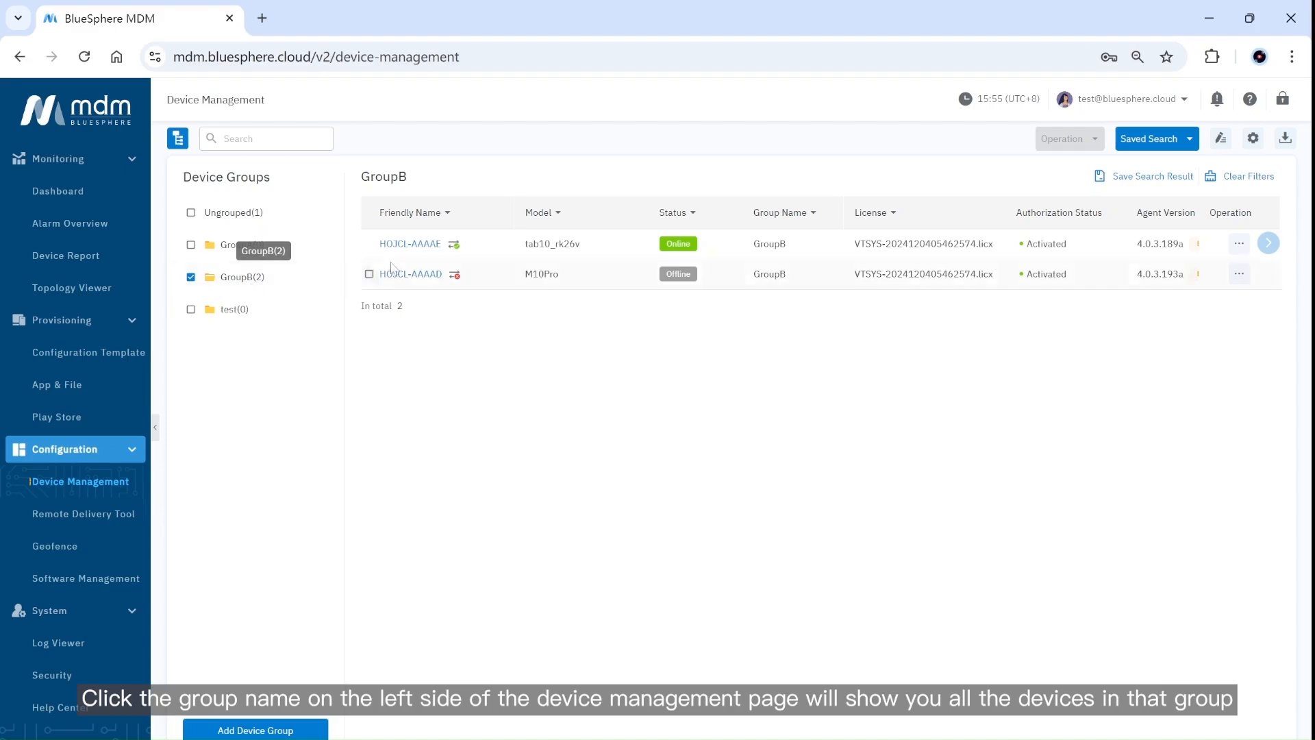
pyautogui.click(448, 213)
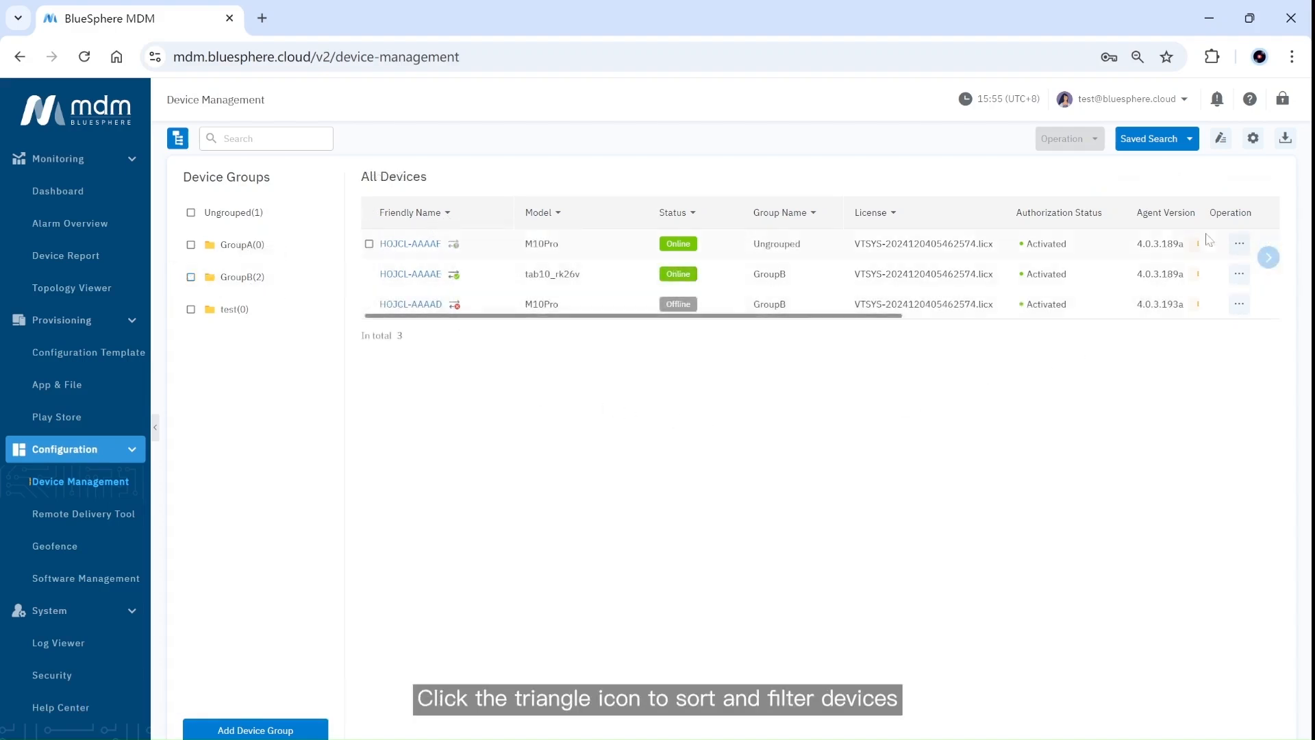
# Scroll the device table right to show the Wi-Fi SSID, Serial Number and Configuration Template columns.
pyautogui.click(1269, 259)
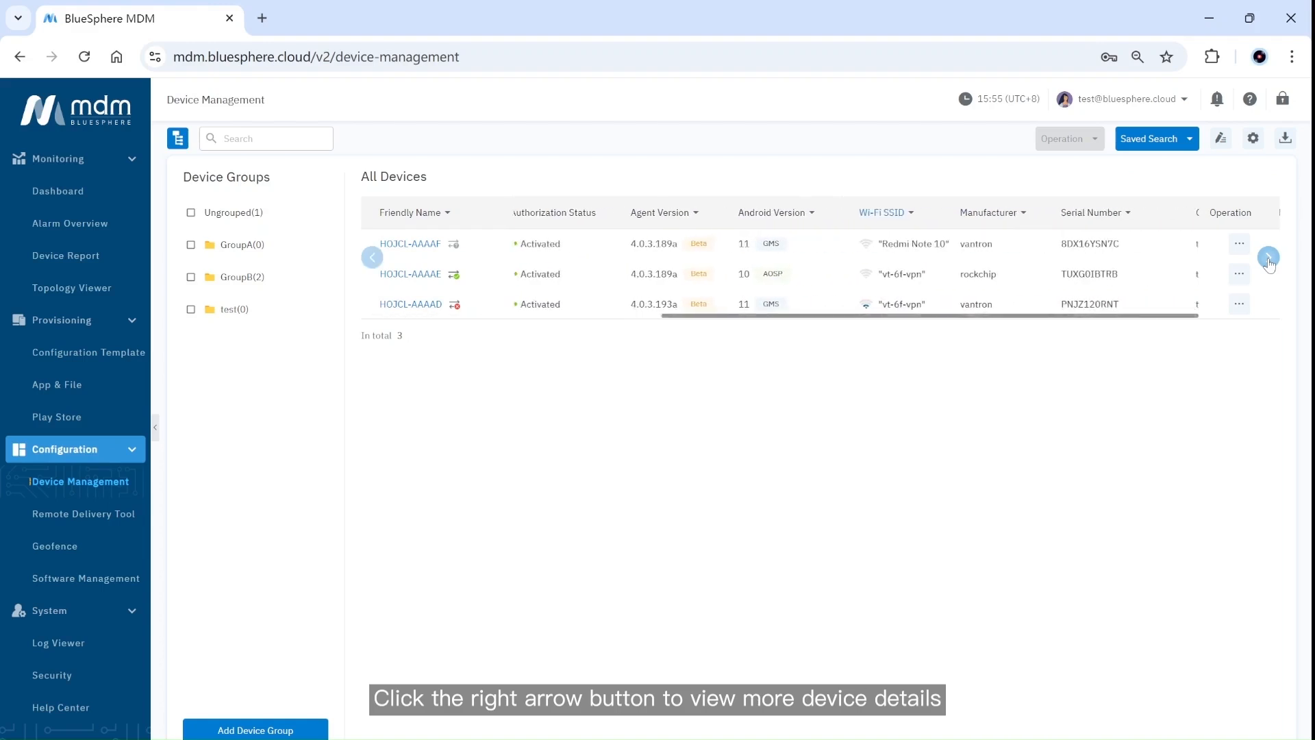
pyautogui.click(1269, 259)
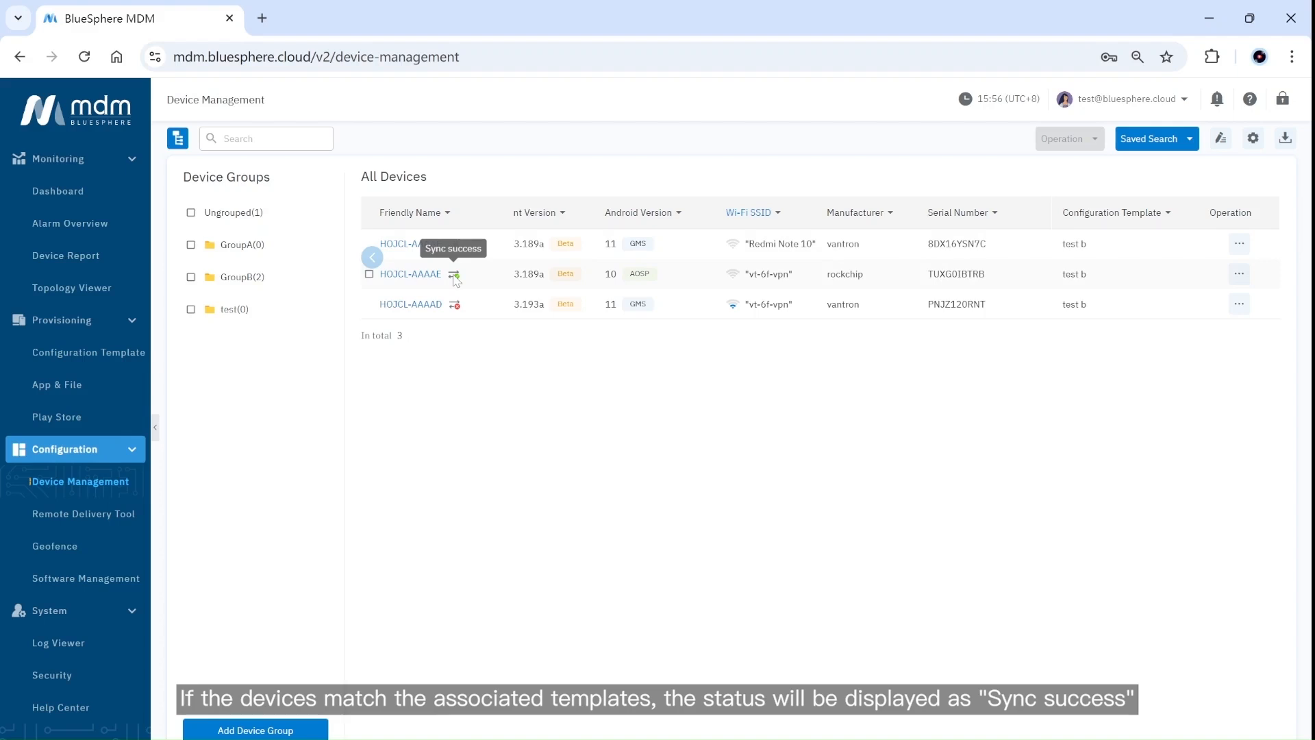
# Switch on global Automated Sync in the device list settings.
pyautogui.click(1251, 139)
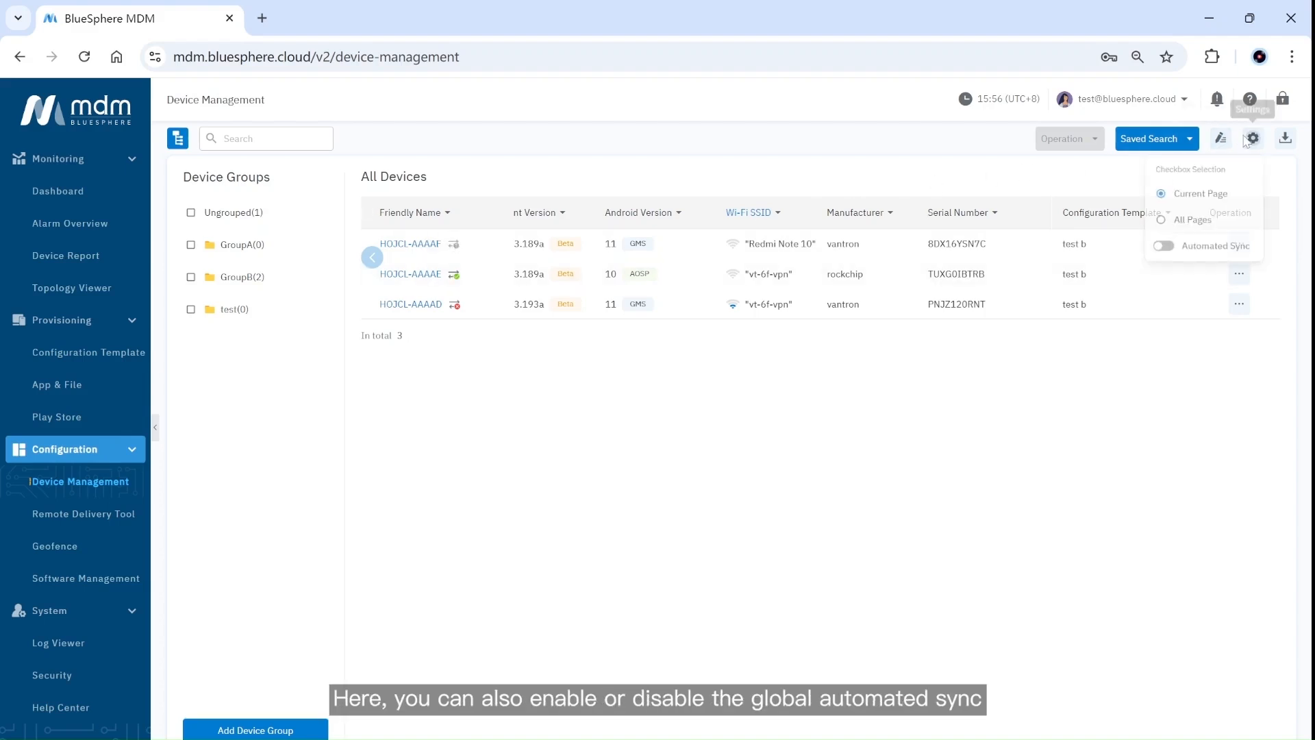
pyautogui.click(1163, 250)
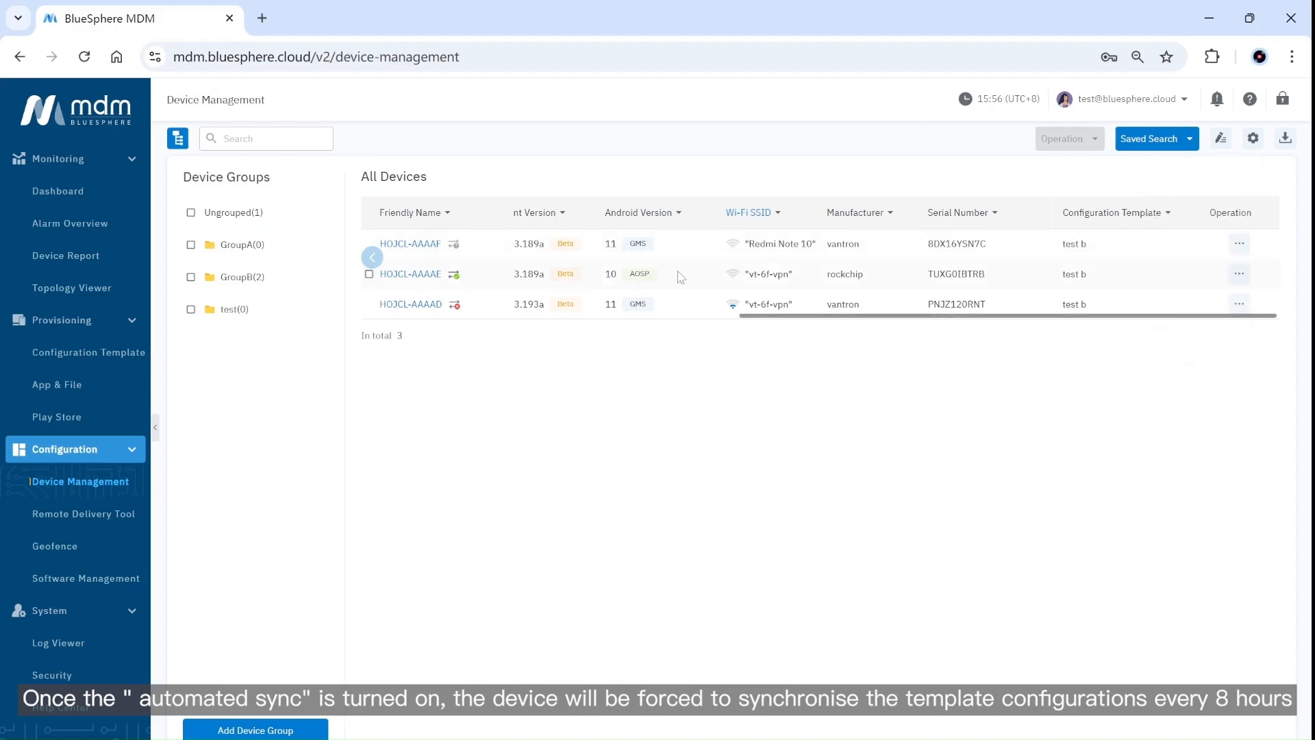
# Select devices HOJCL-AAAAF and HOJCL-AAAAE (Selected 2/3) and review the Operation batch actions.
pyautogui.click(369, 243)
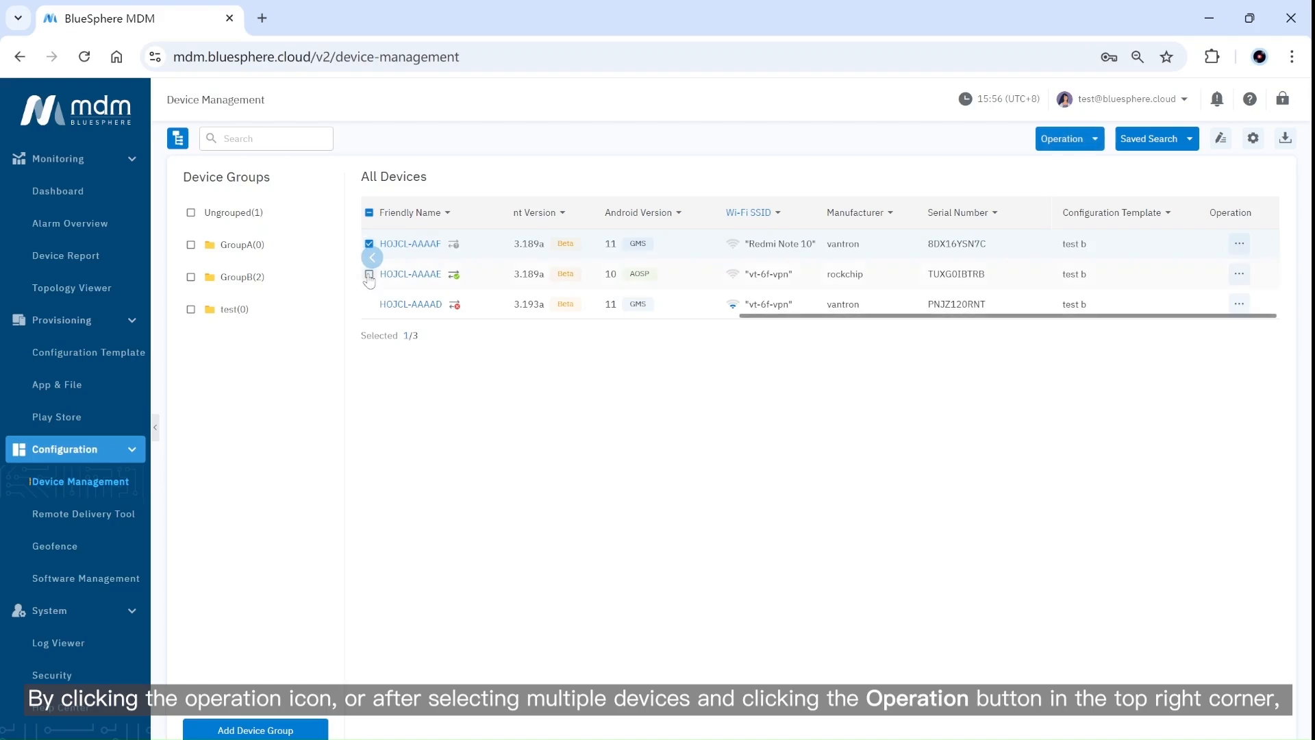
pyautogui.click(370, 274)
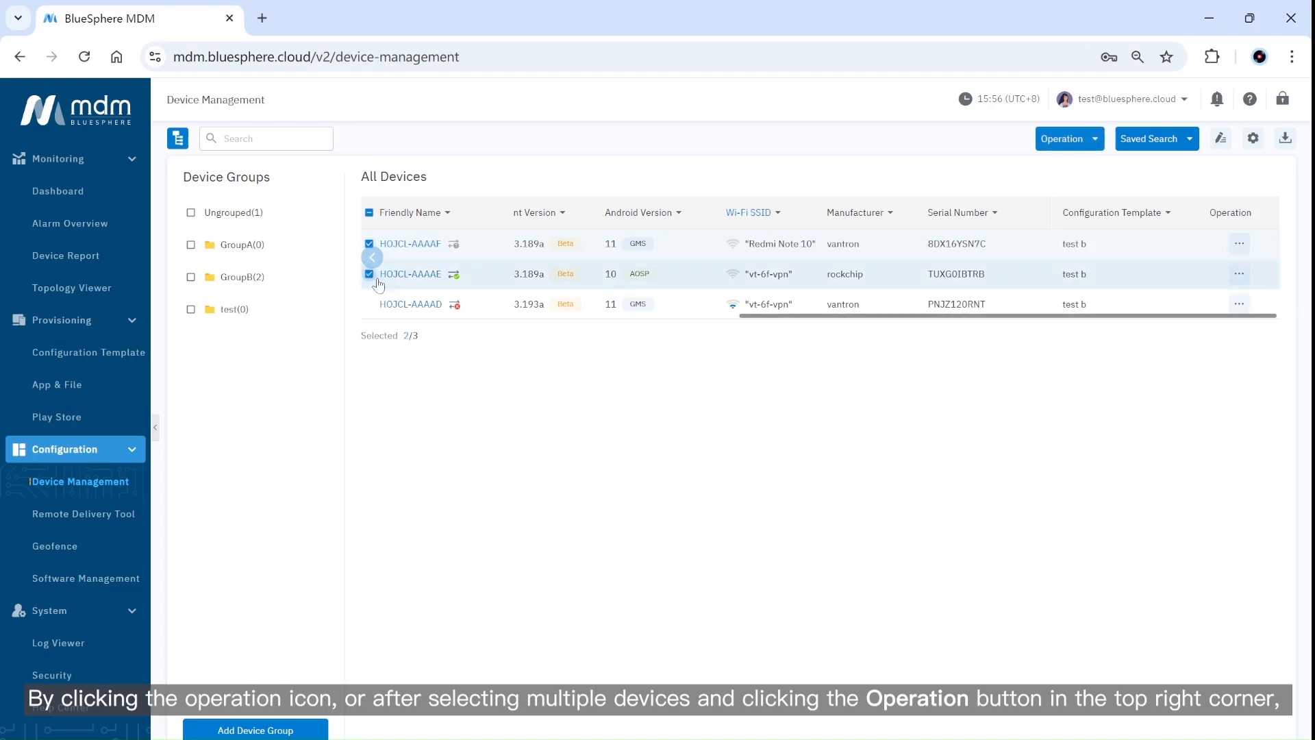
pyautogui.click(1084, 142)
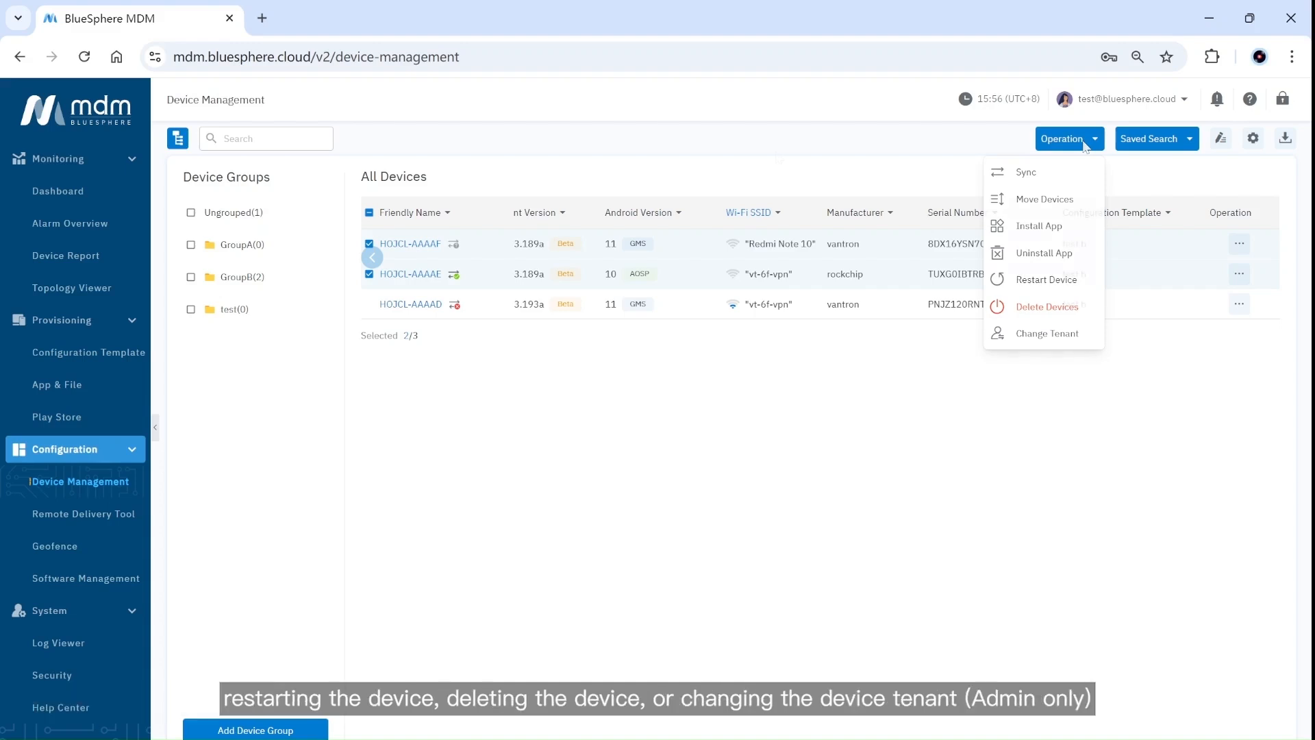
pyautogui.click(226, 139)
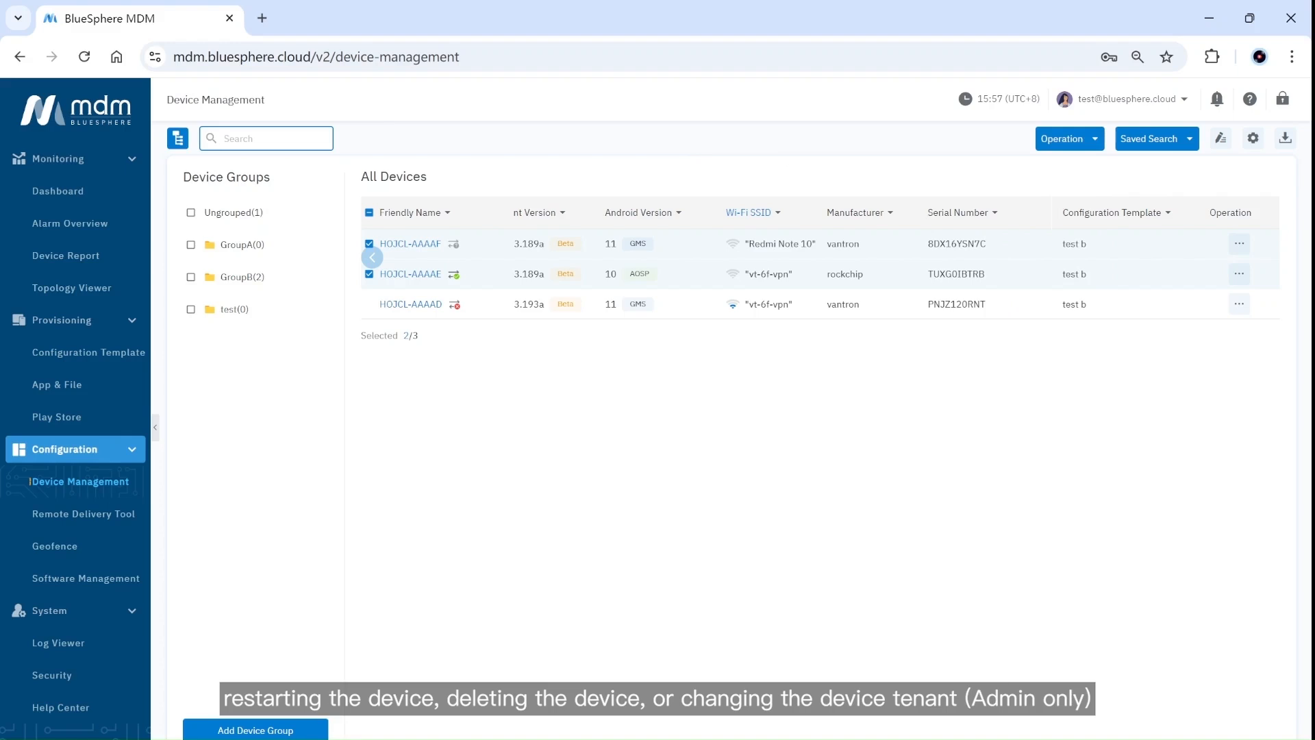
# Search the devices for 'AF' and save that search result under the name AF.
pyautogui.write('AF')
pyautogui.press('Return')
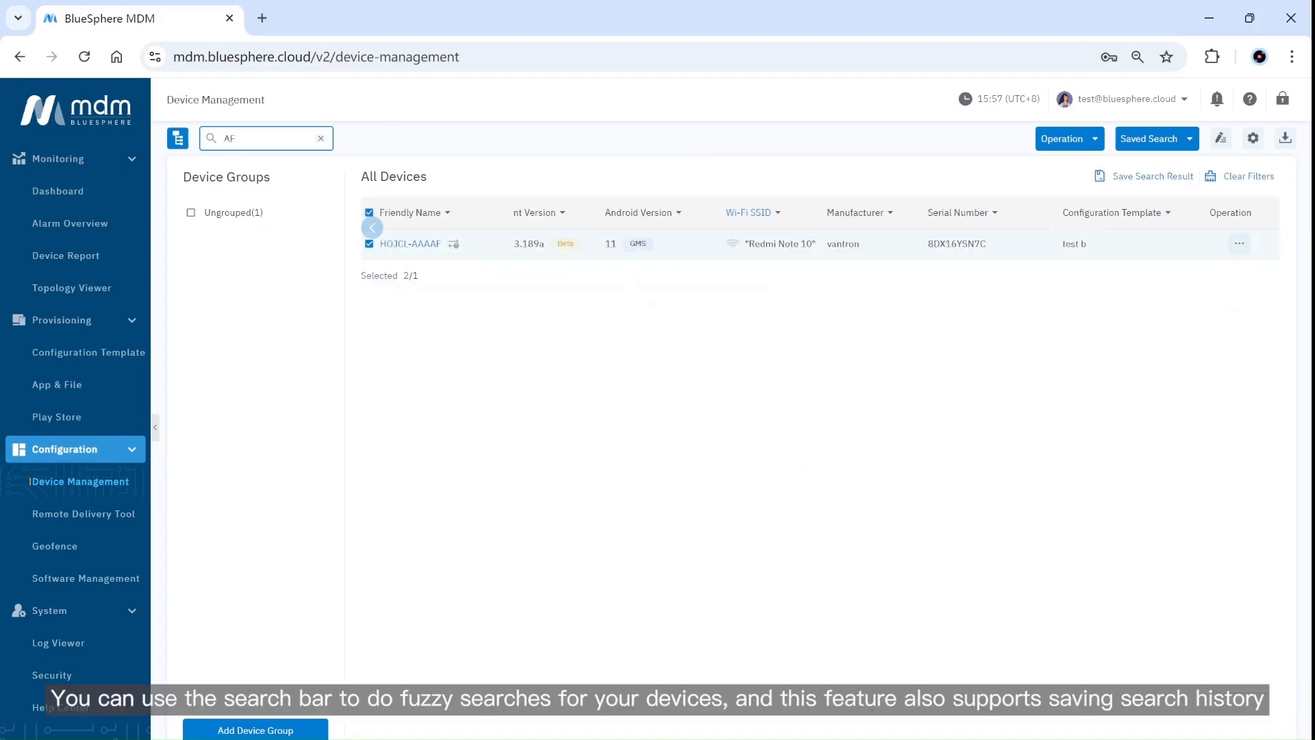
pyautogui.click(1139, 181)
pyautogui.write('AF')
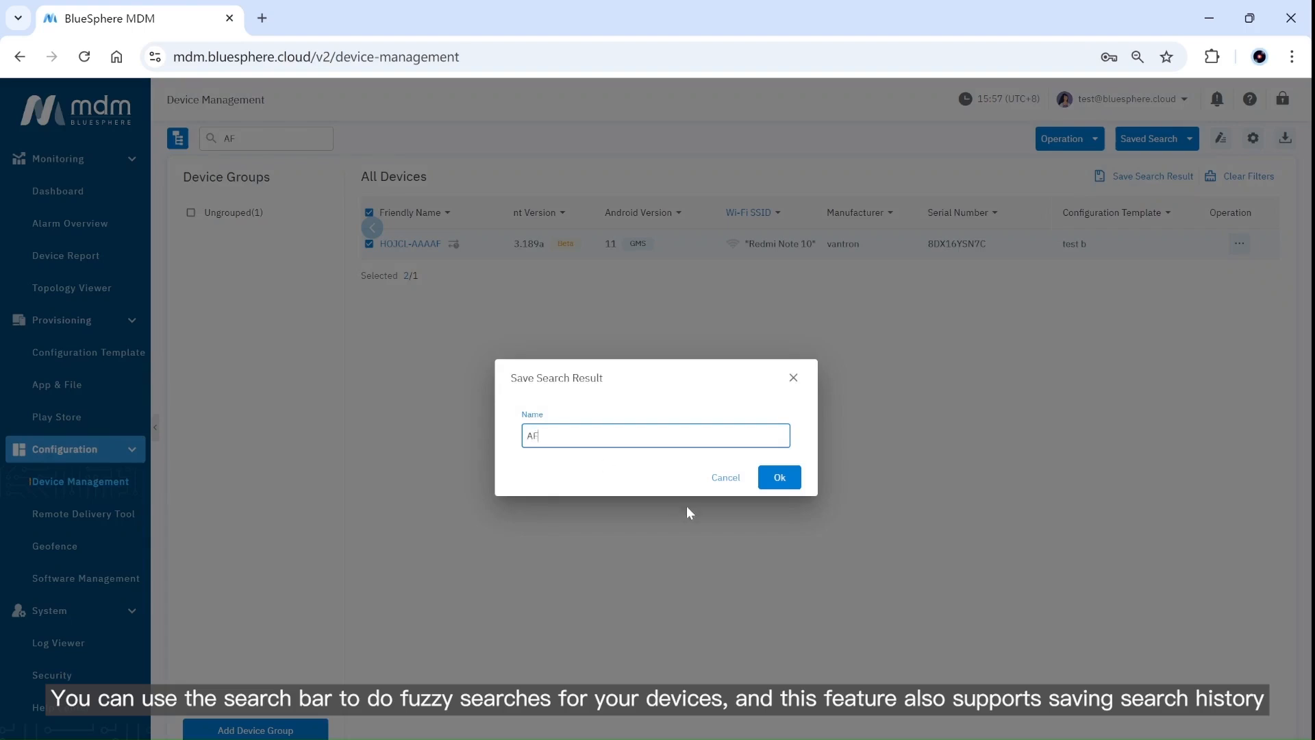
pyautogui.click(780, 476)
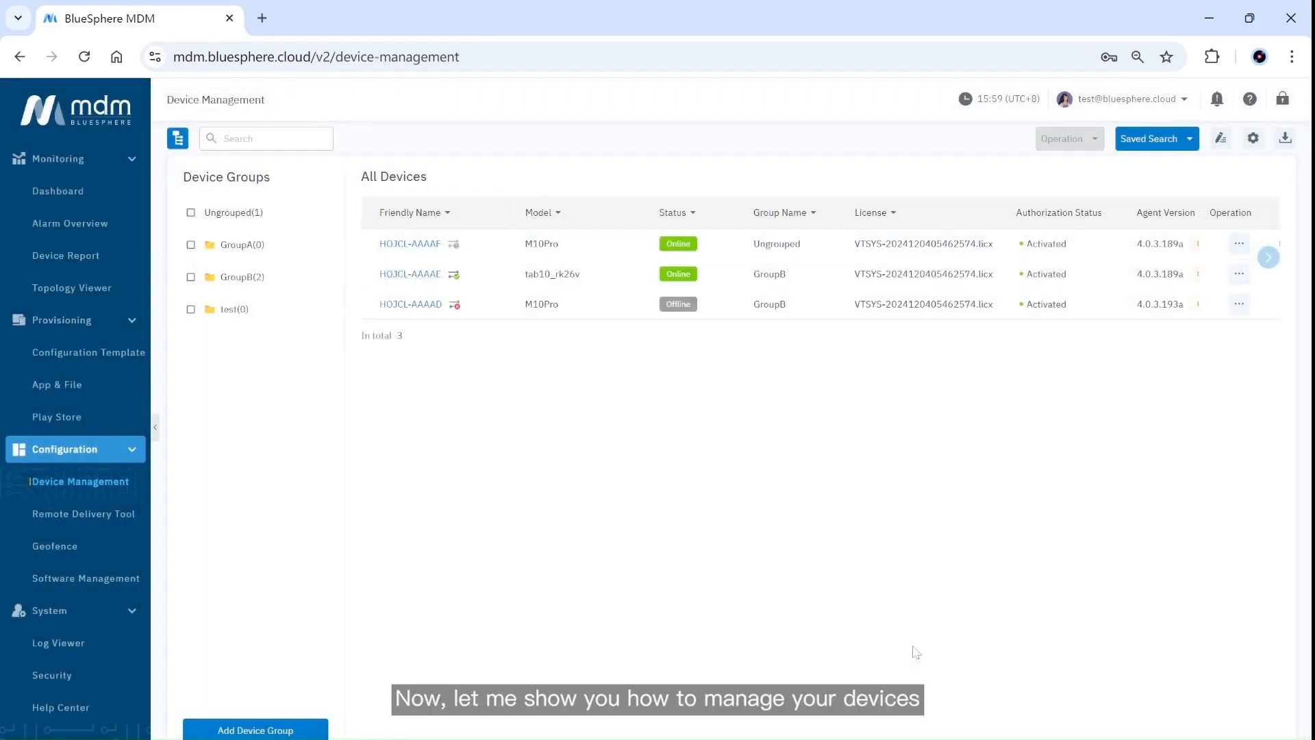
# Open HOJCL-AAAAE's Device Detail and browse its overview: 14.90 GB storage, 50% battery, online status.
pyautogui.click(431, 275)
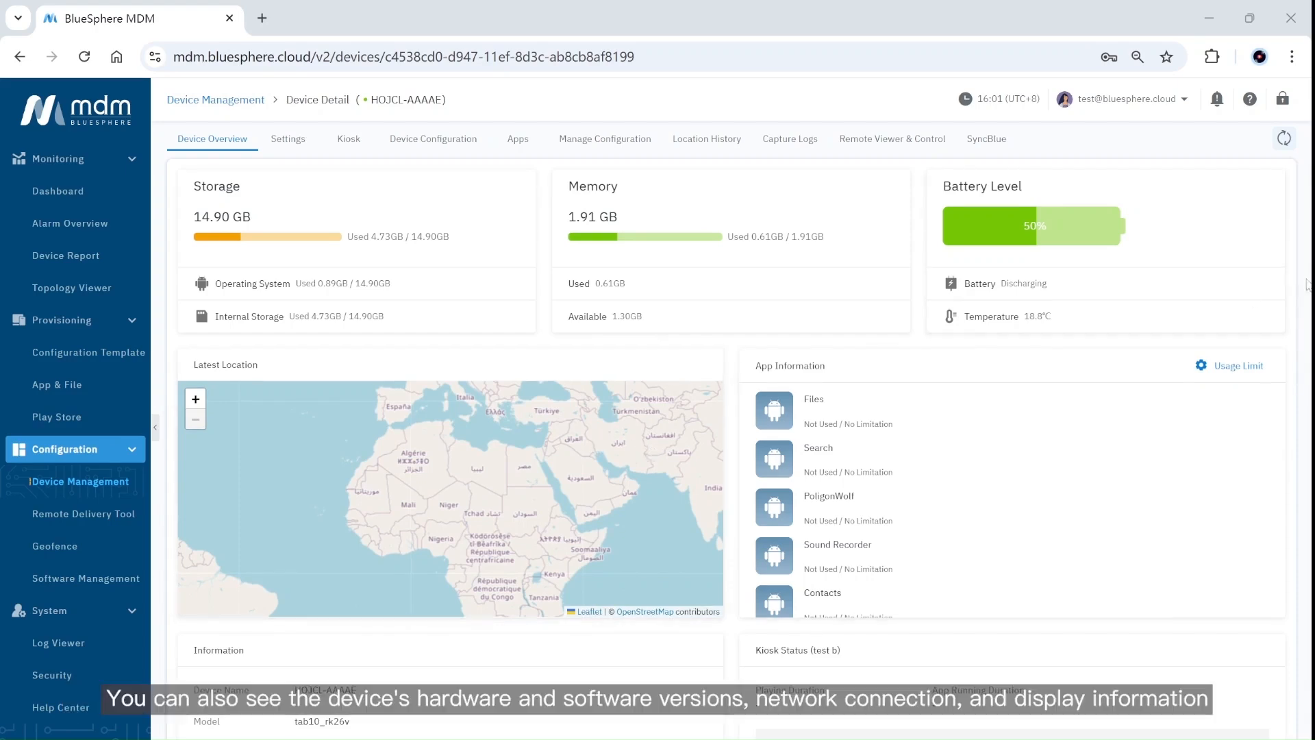
pyautogui.scroll(-5, 1291, 446)
pyautogui.scroll(-4, 1291, 446)
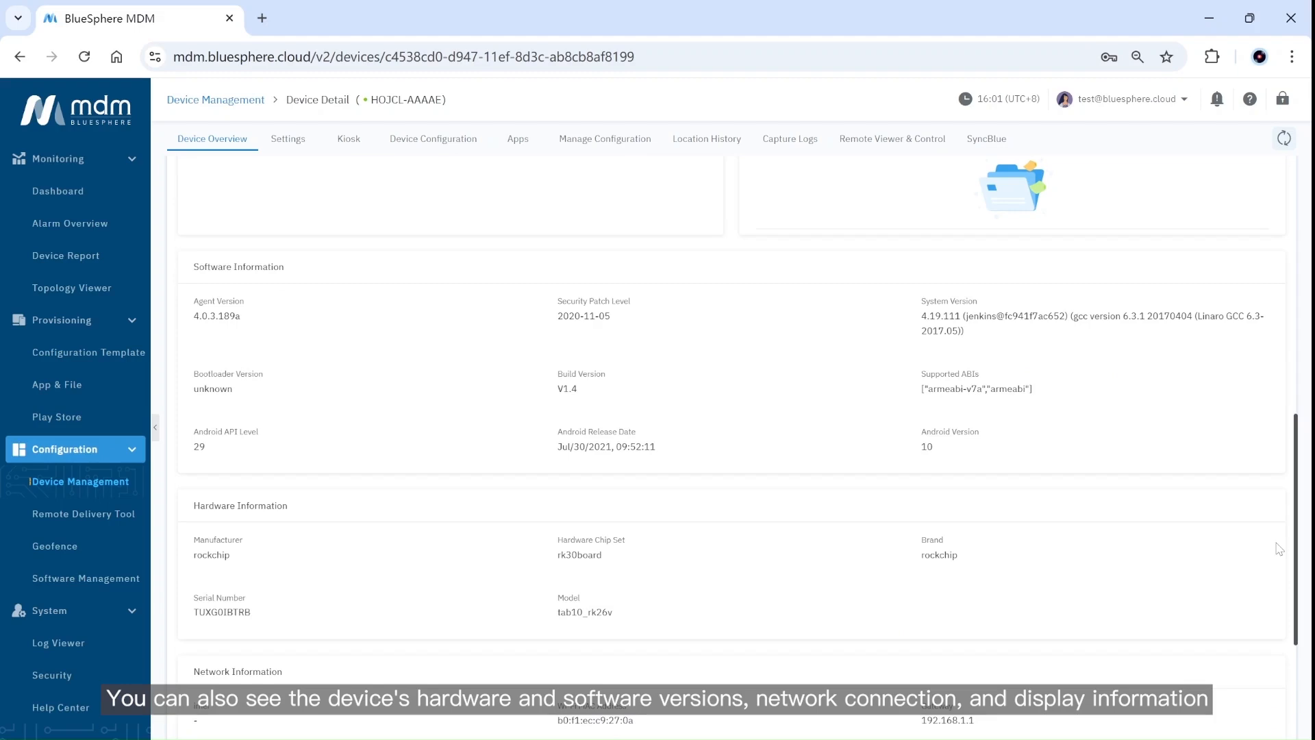
pyautogui.scroll(-4, 1278, 548)
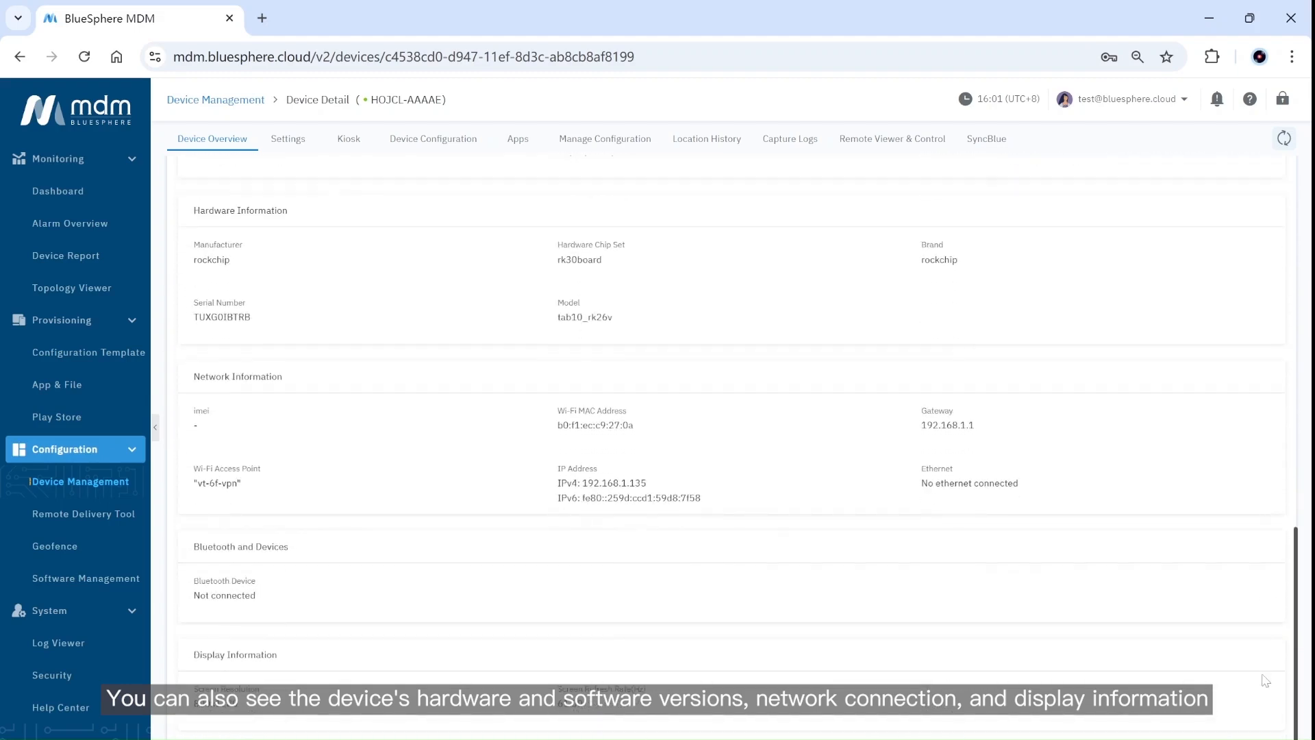
pyautogui.scroll(13, 1266, 681)
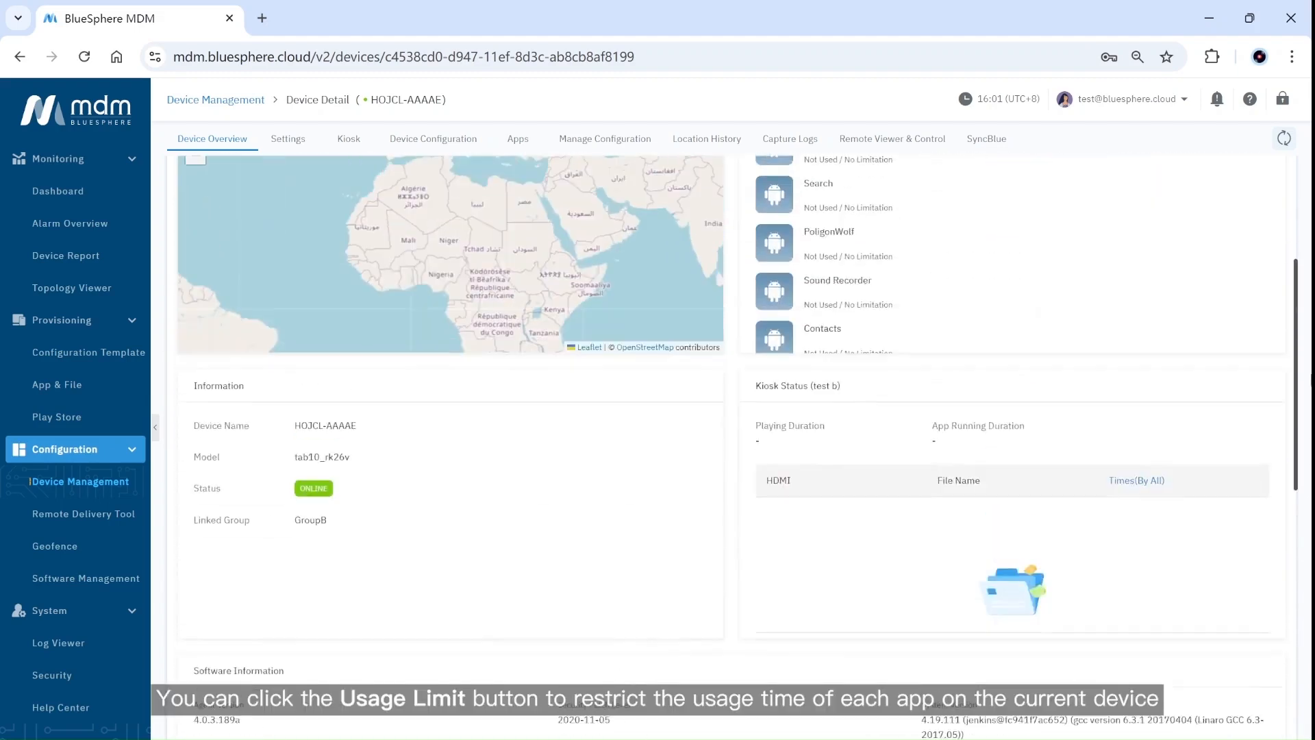
# Set the Files app's usage time limit to 15 Minutes.
pyautogui.click(1238, 232)
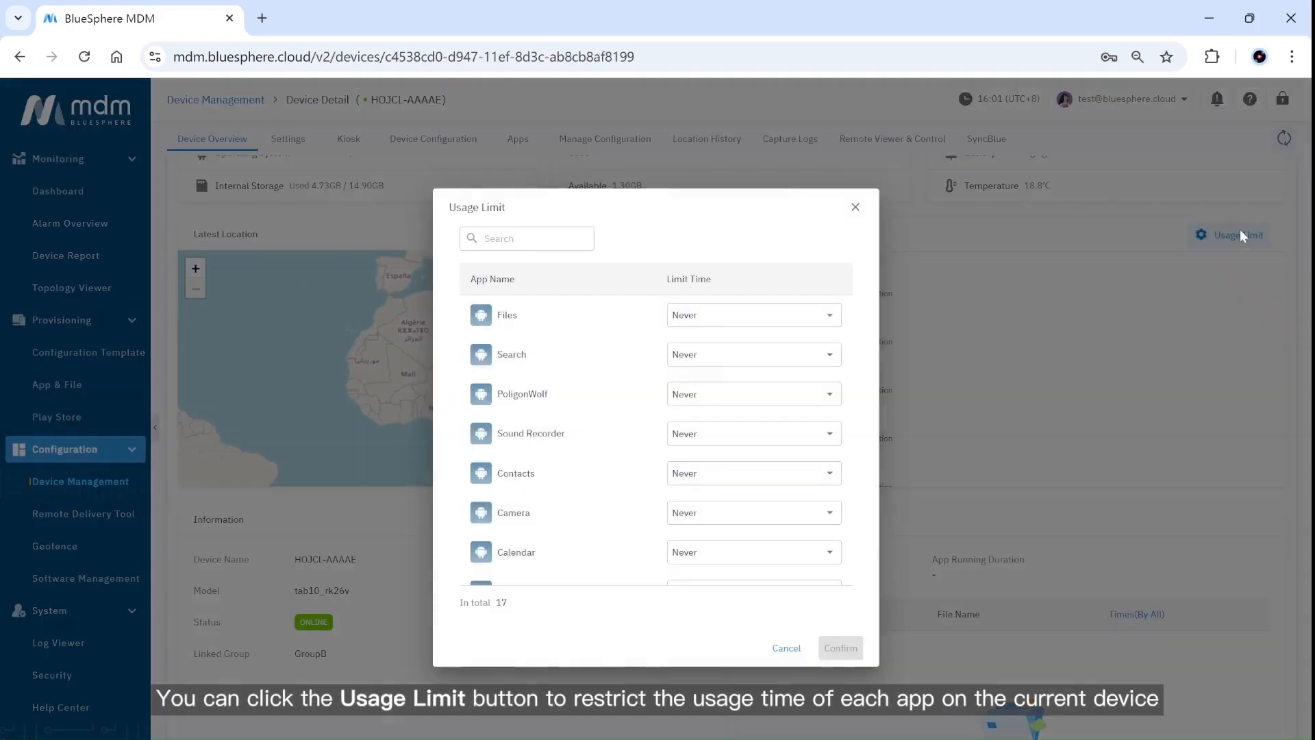
pyautogui.click(825, 317)
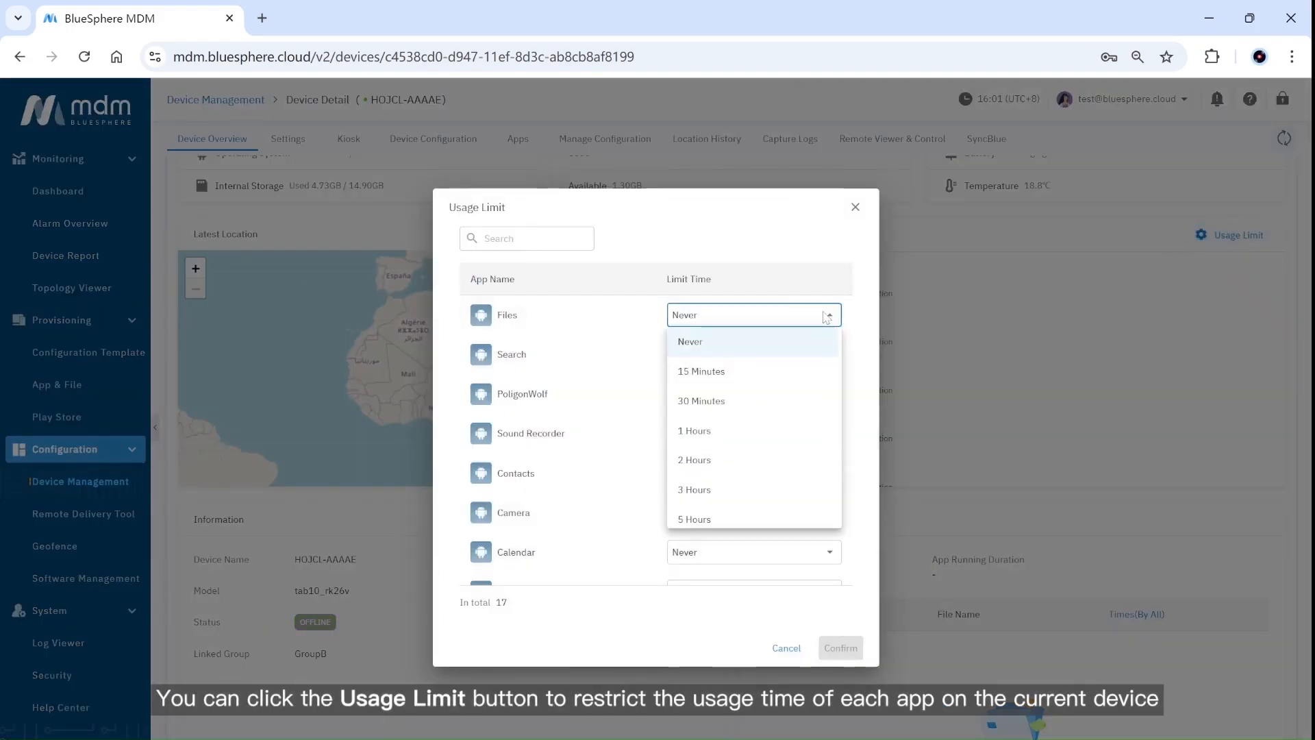
pyautogui.click(794, 370)
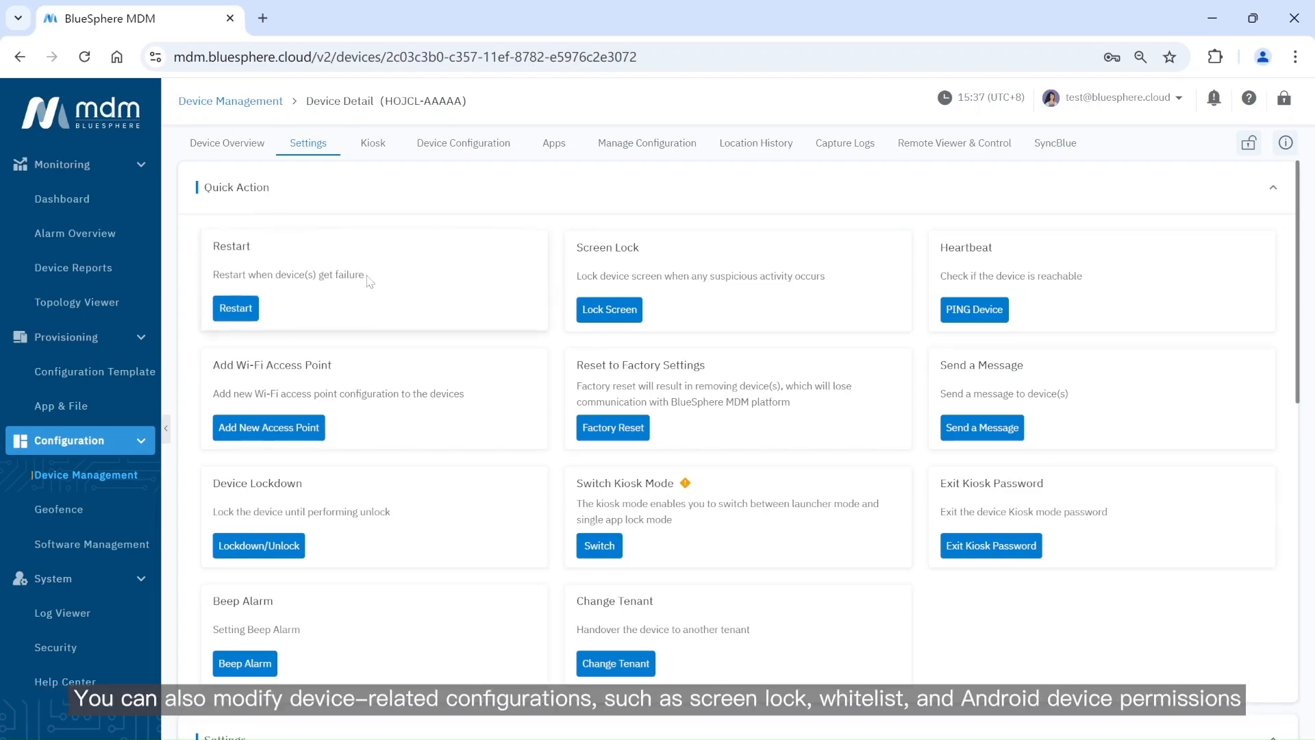
# Enable the Android Settings App option and bring up the Custom Settings App choices.
pyautogui.scroll(-9, 361, 285)
pyautogui.scroll(1, 370, 285)
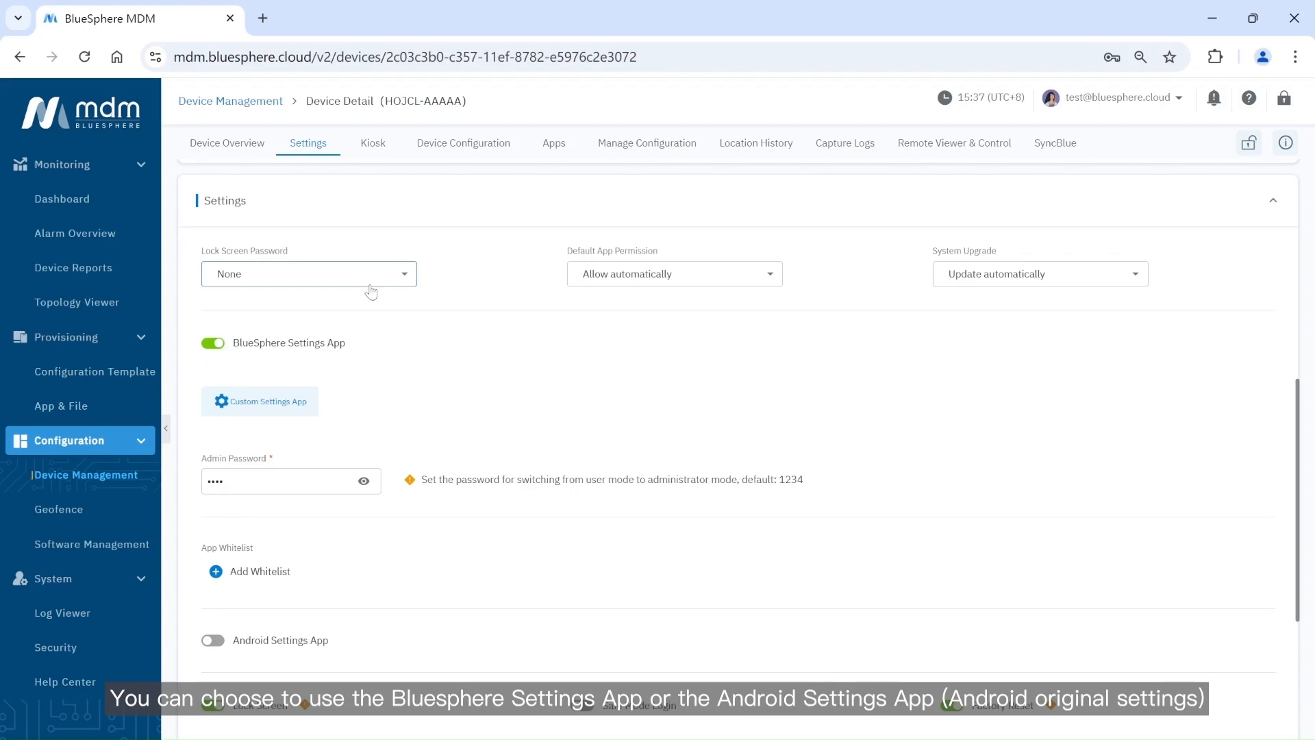
pyautogui.click(212, 642)
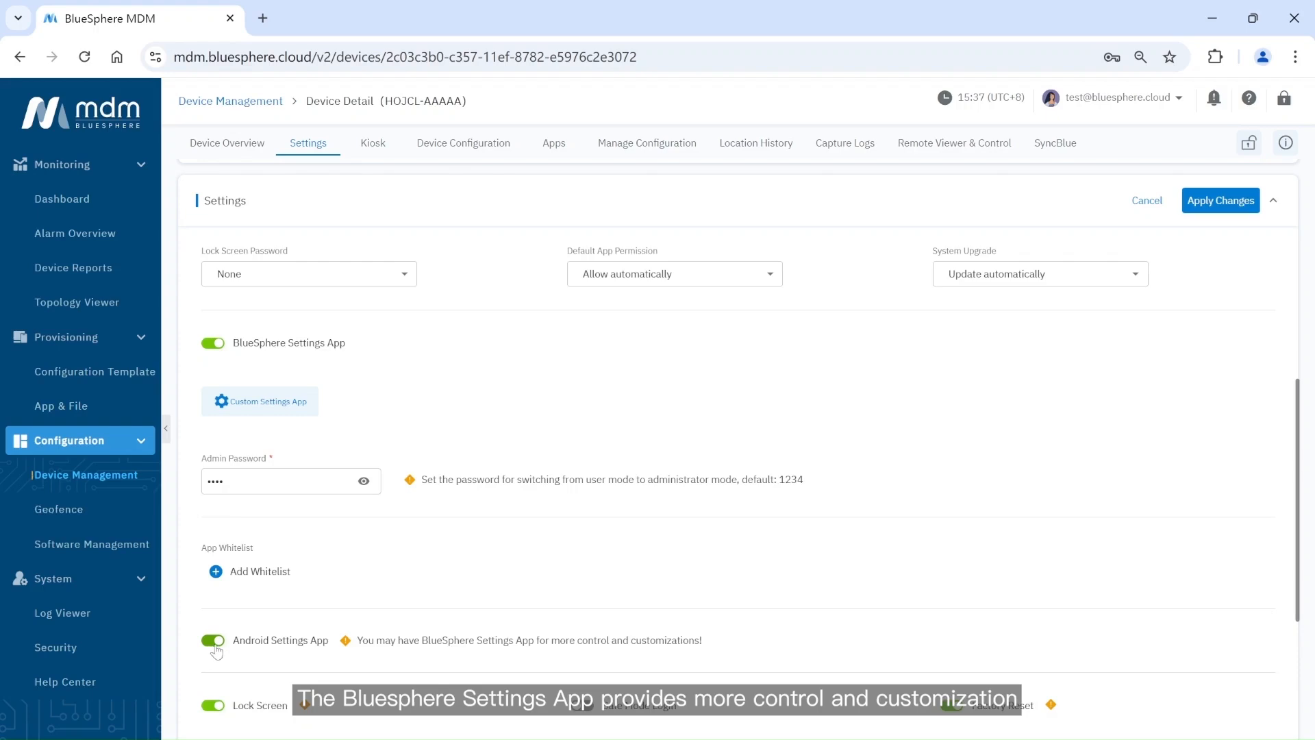
pyautogui.click(273, 411)
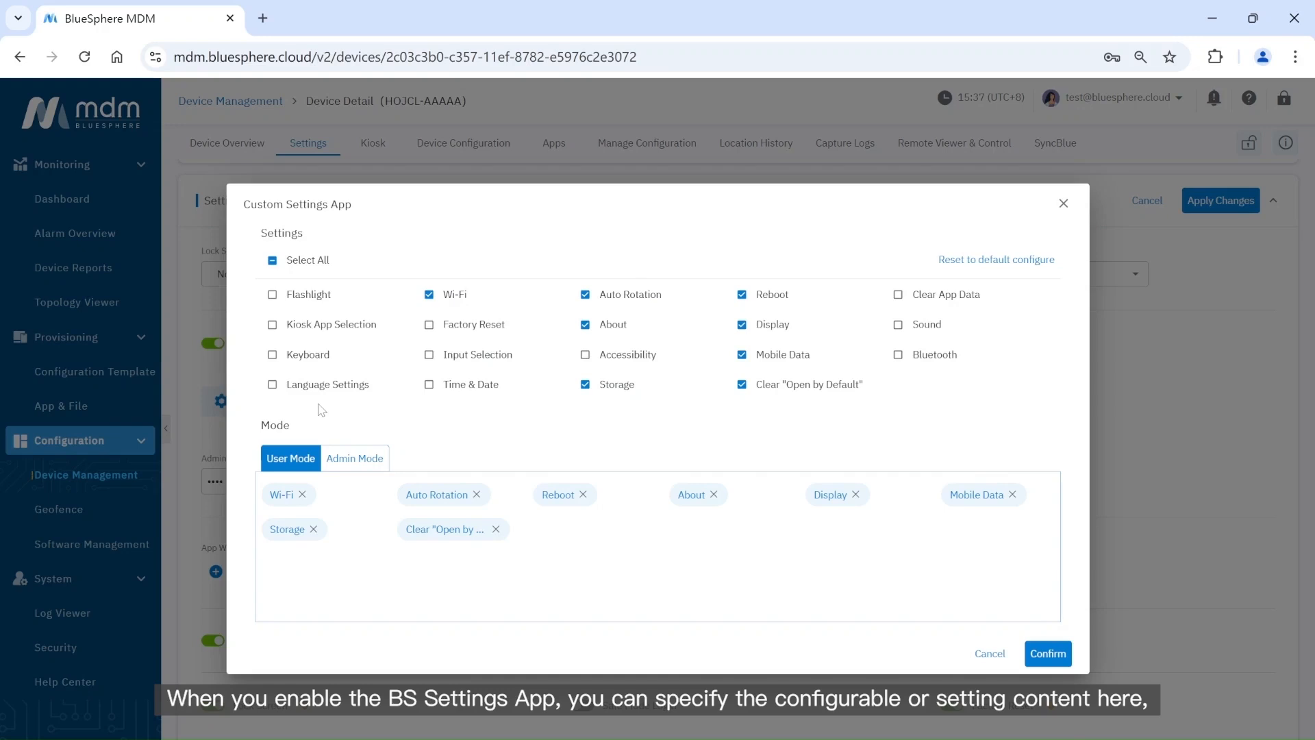
# Add Time & Date to the User Mode settings and remove Auto Rotation from Admin Mode.
pyautogui.click(429, 385)
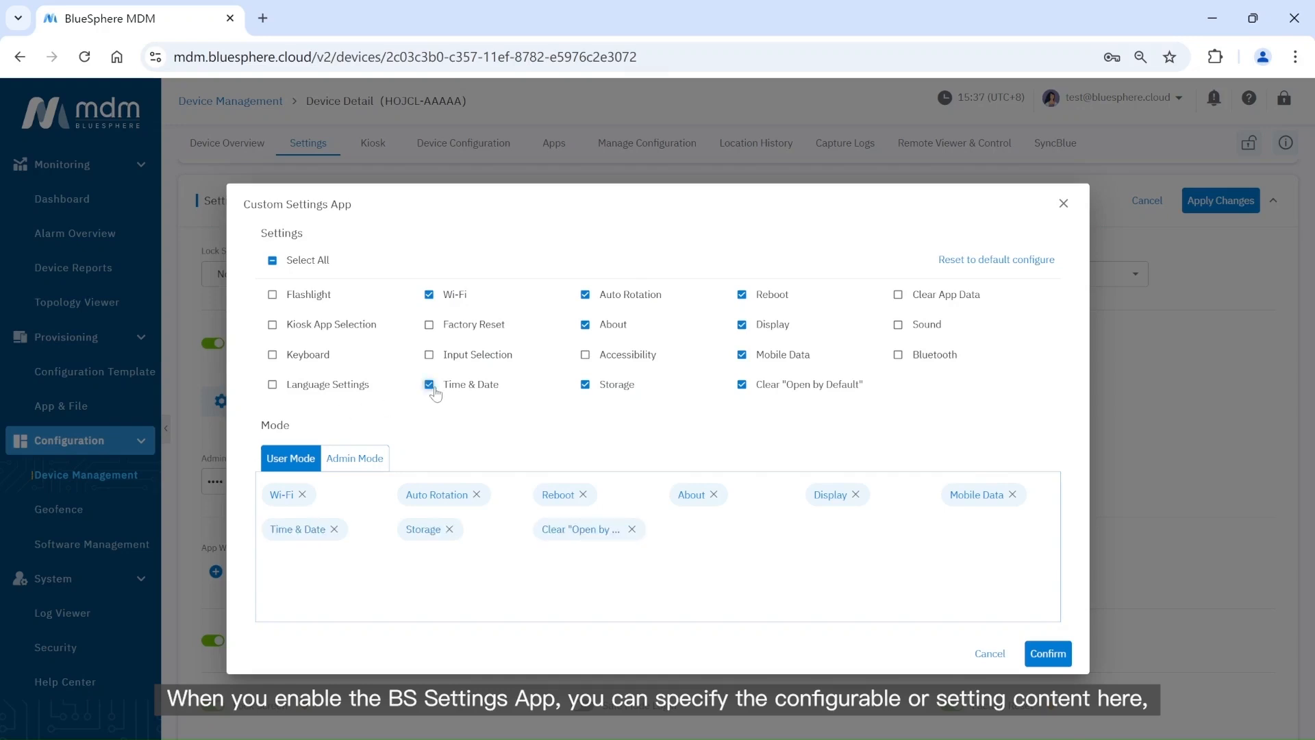
pyautogui.click(359, 457)
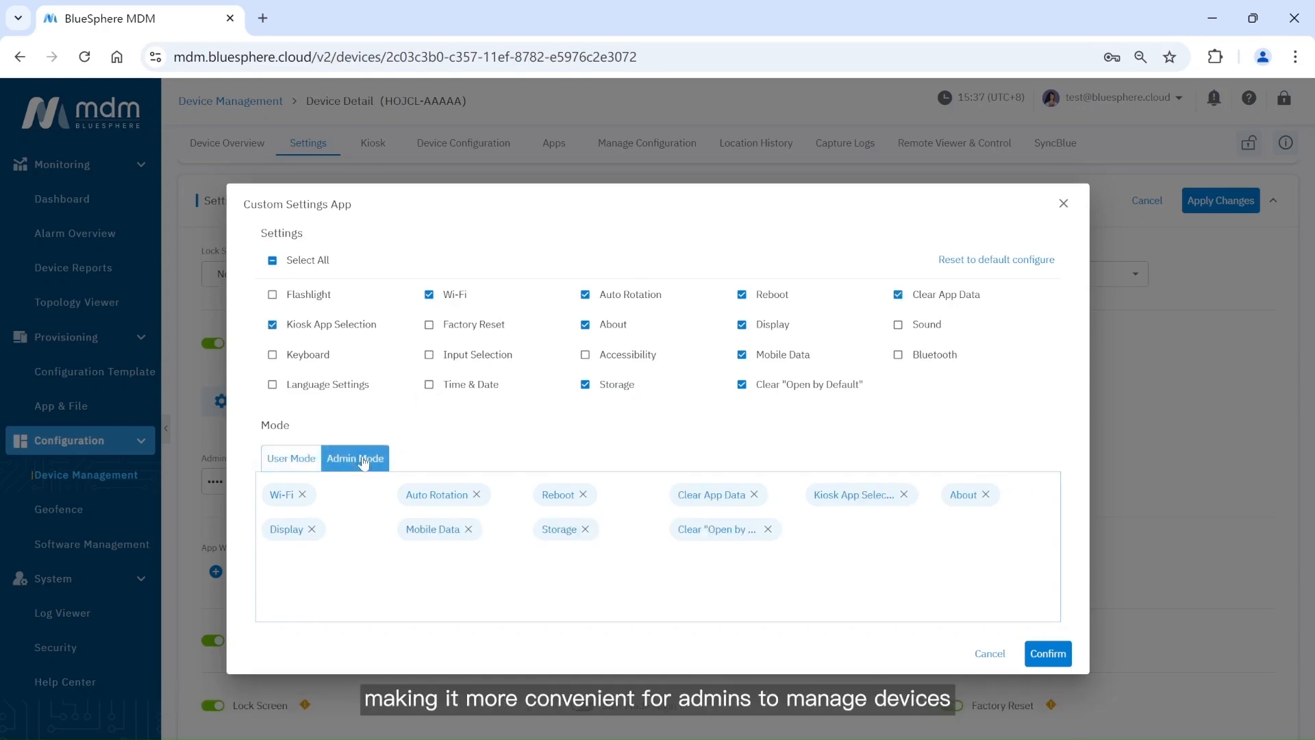
pyautogui.click(477, 495)
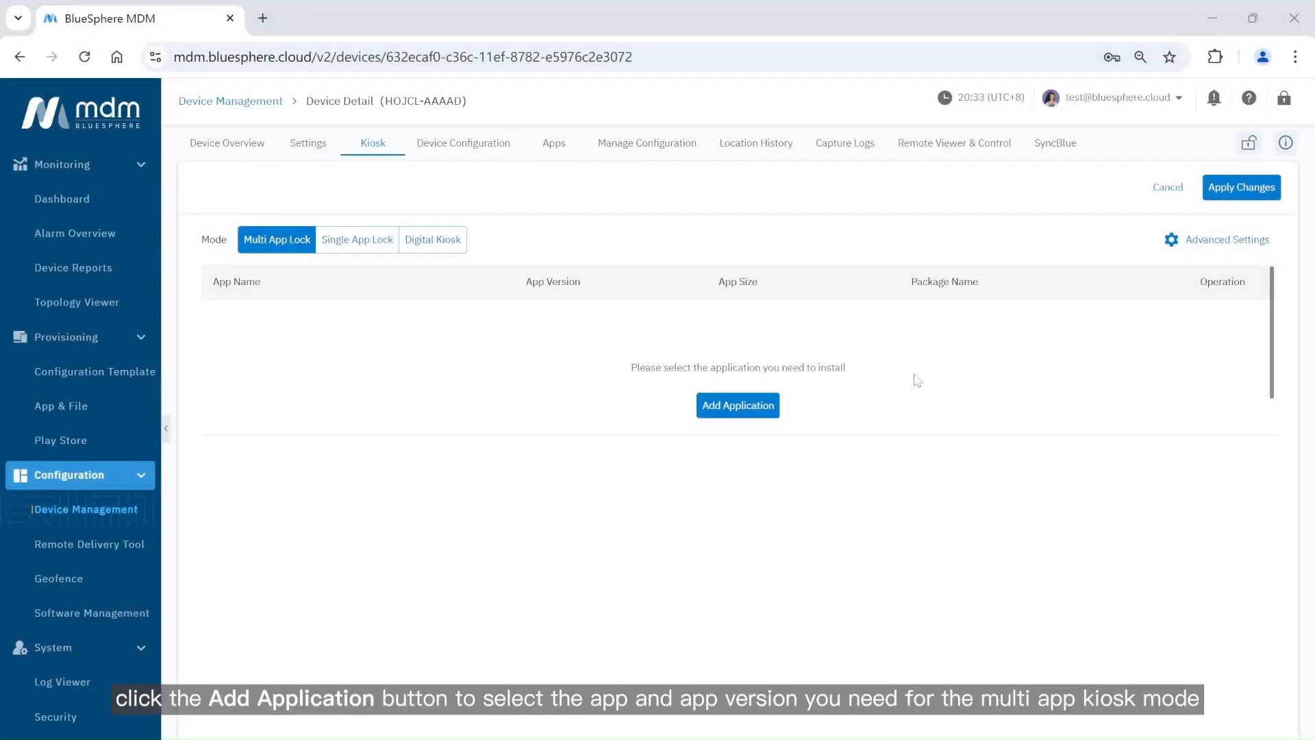
# Add YouTube and BlueMail to the device's Multi App Lock kiosk application list.
pyautogui.click(746, 415)
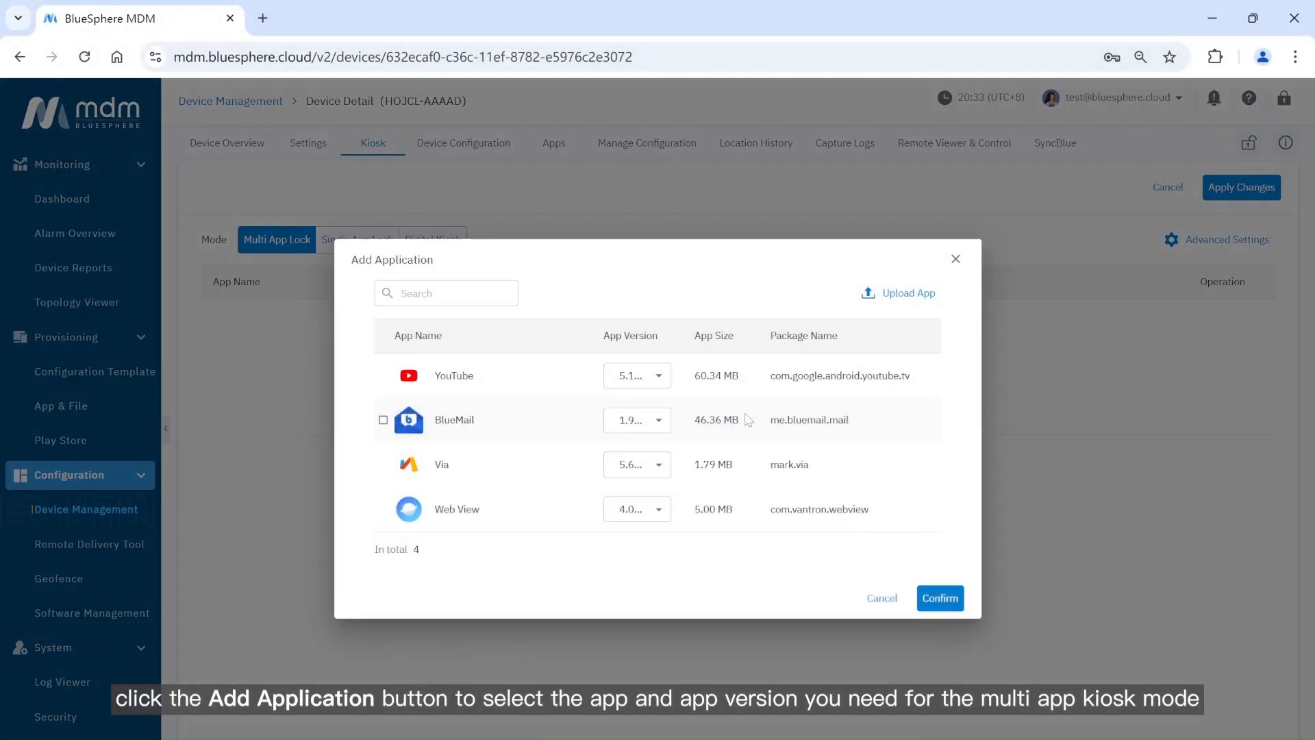
pyautogui.click(383, 375)
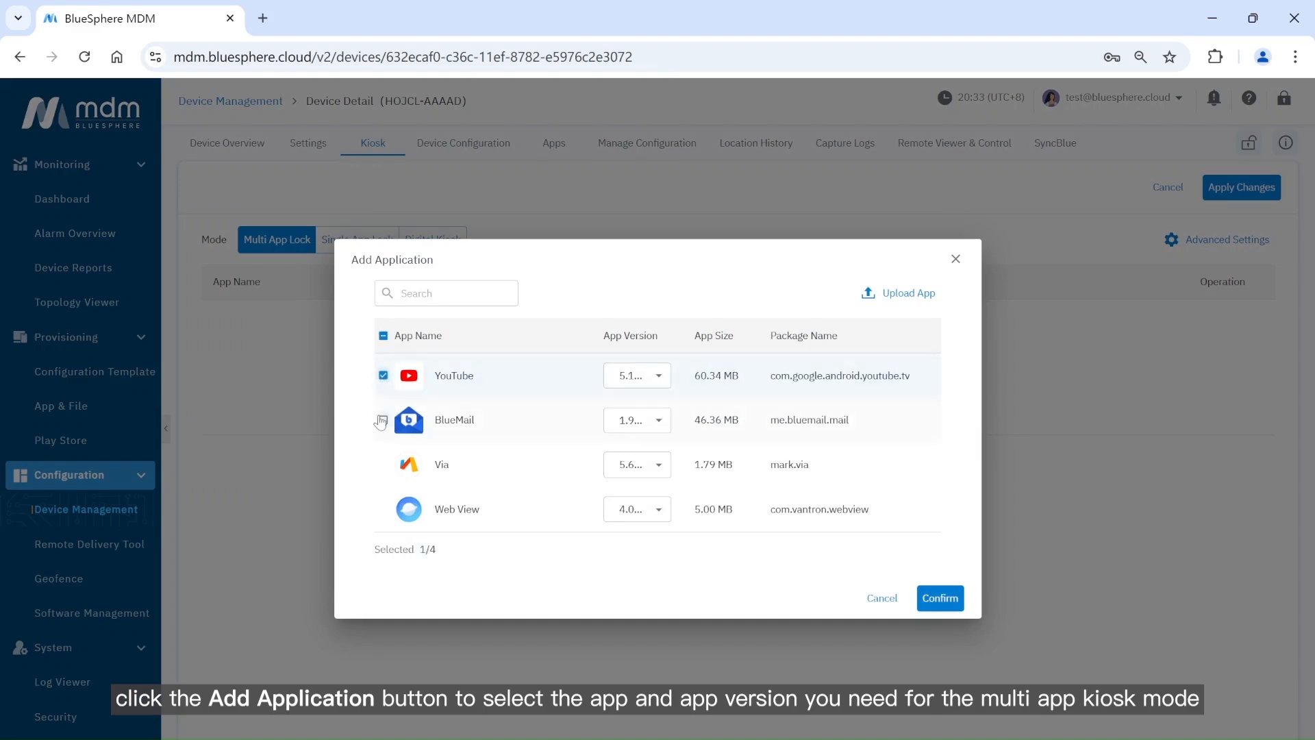
pyautogui.click(383, 419)
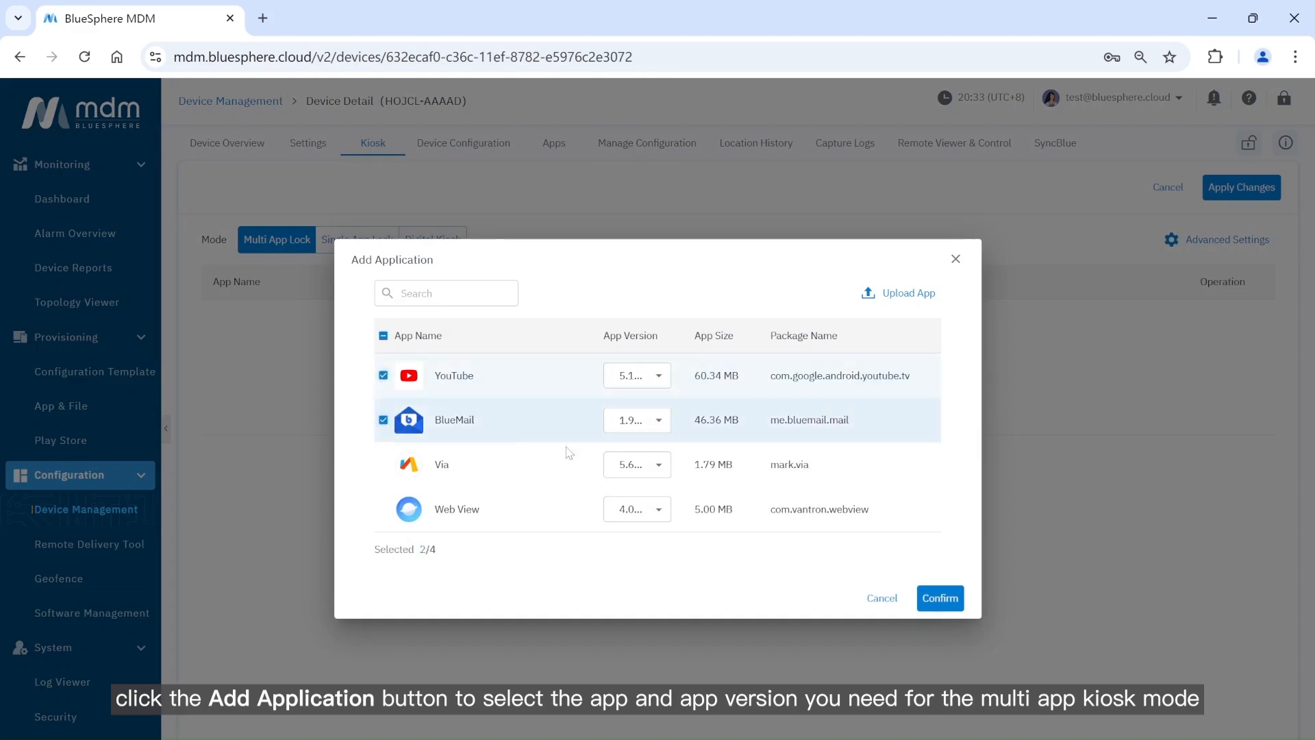
pyautogui.click(939, 599)
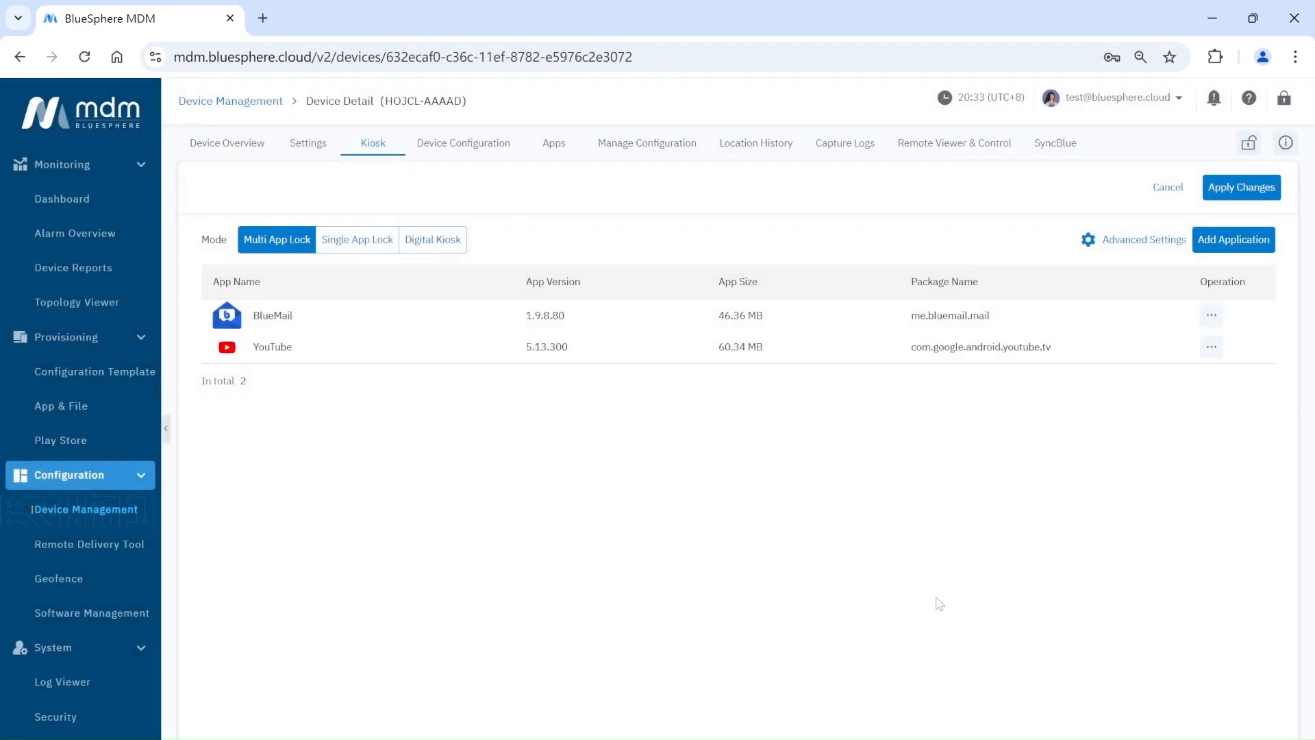
# Switch the kiosk to the Android Launcher and add com.chrome.android as a preinstalled app.
pyautogui.click(1104, 238)
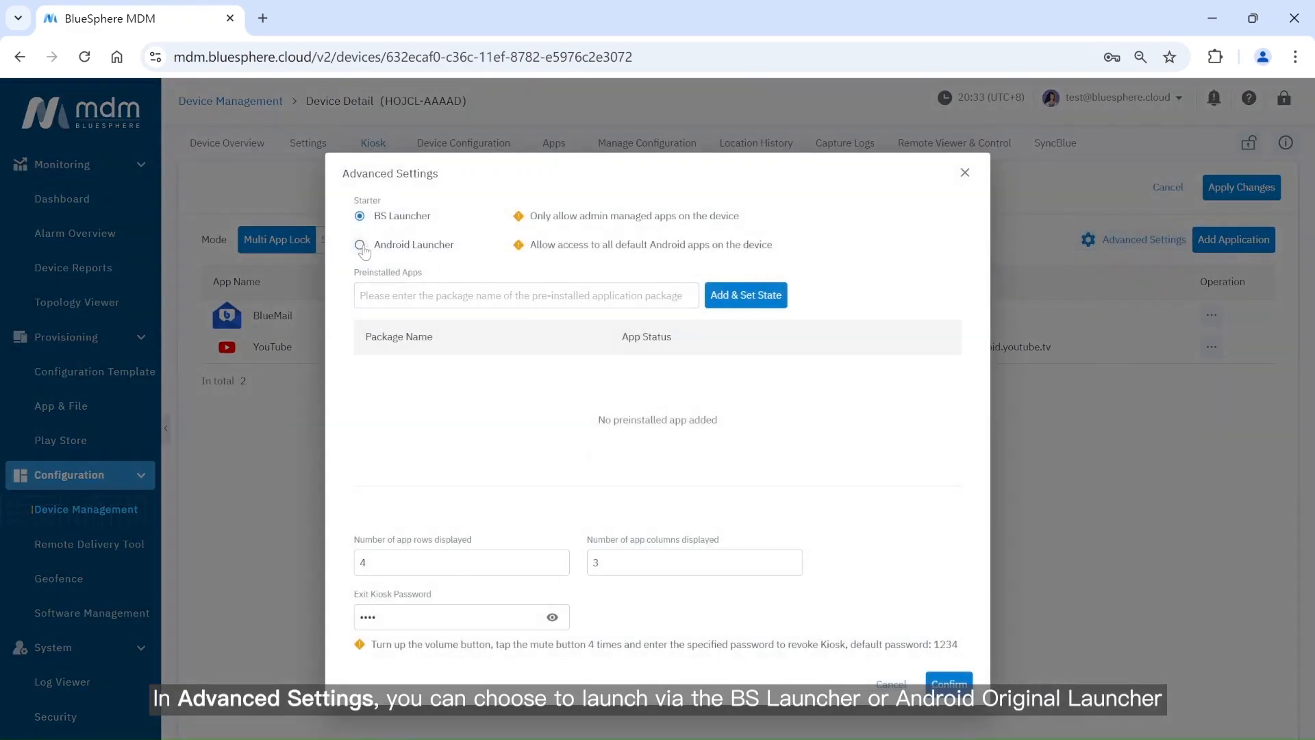
pyautogui.click(360, 246)
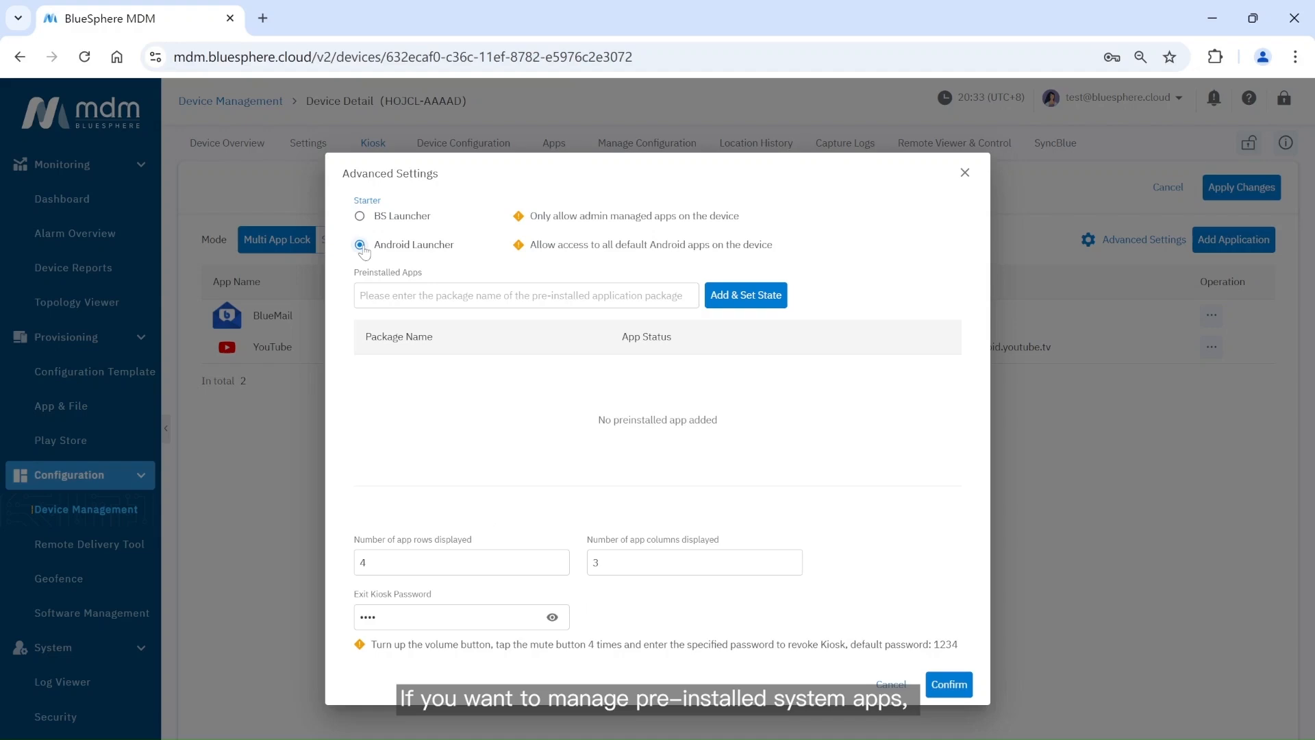
pyautogui.click(480, 296)
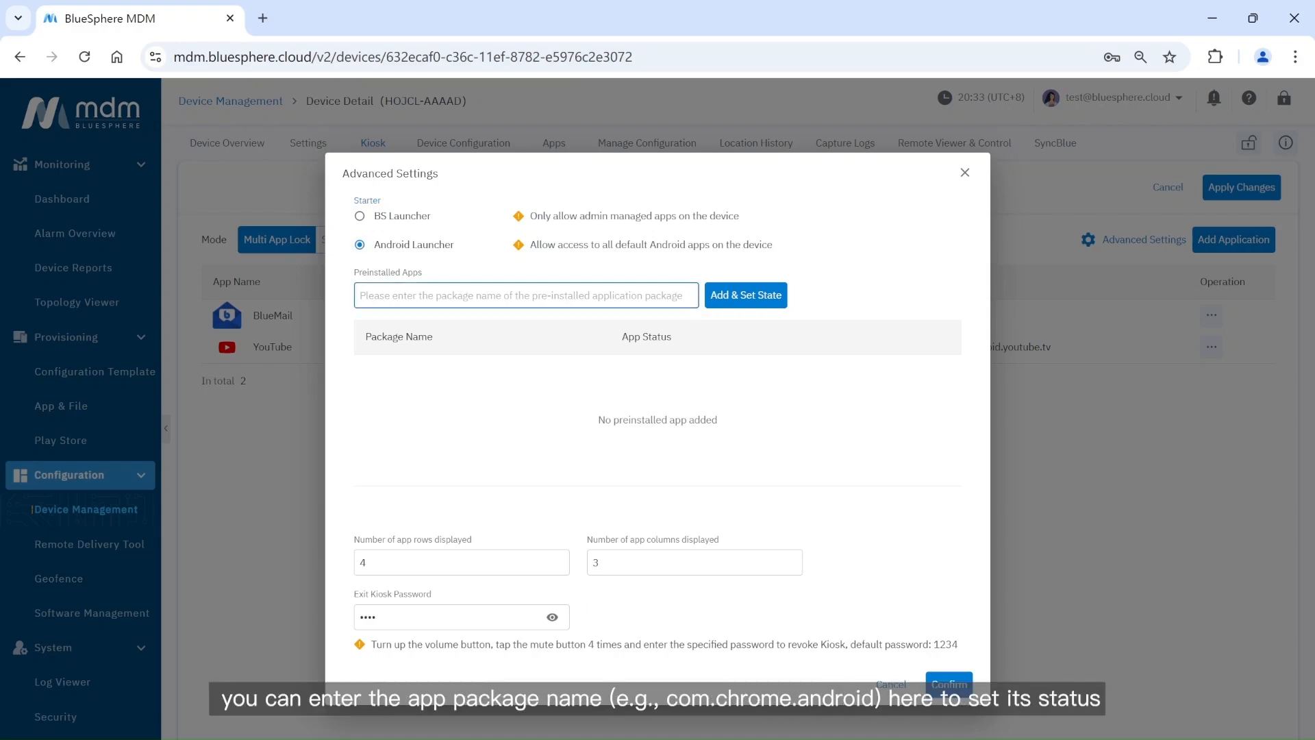
pyautogui.write('com.chrome.android')
pyautogui.click(713, 302)
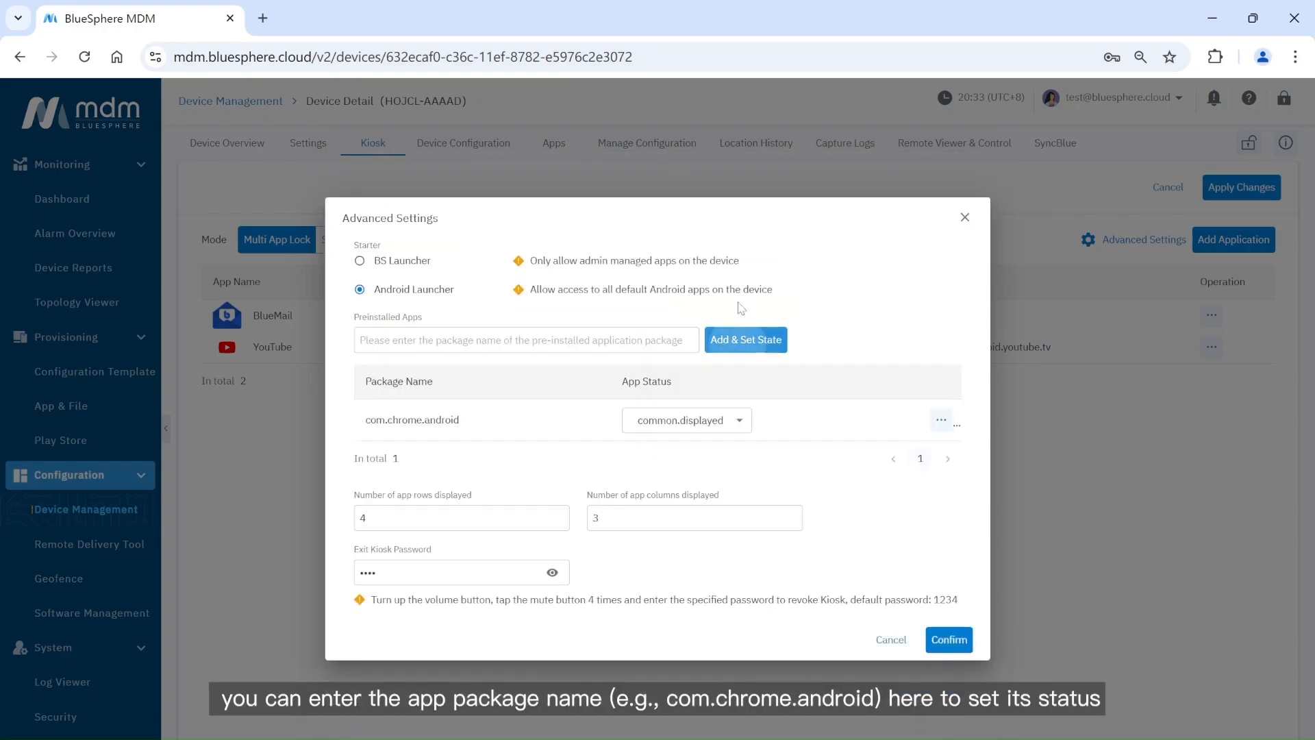
# Keep com.chrome.android at common.displayed and reveal the exit kiosk password.
pyautogui.click(719, 420)
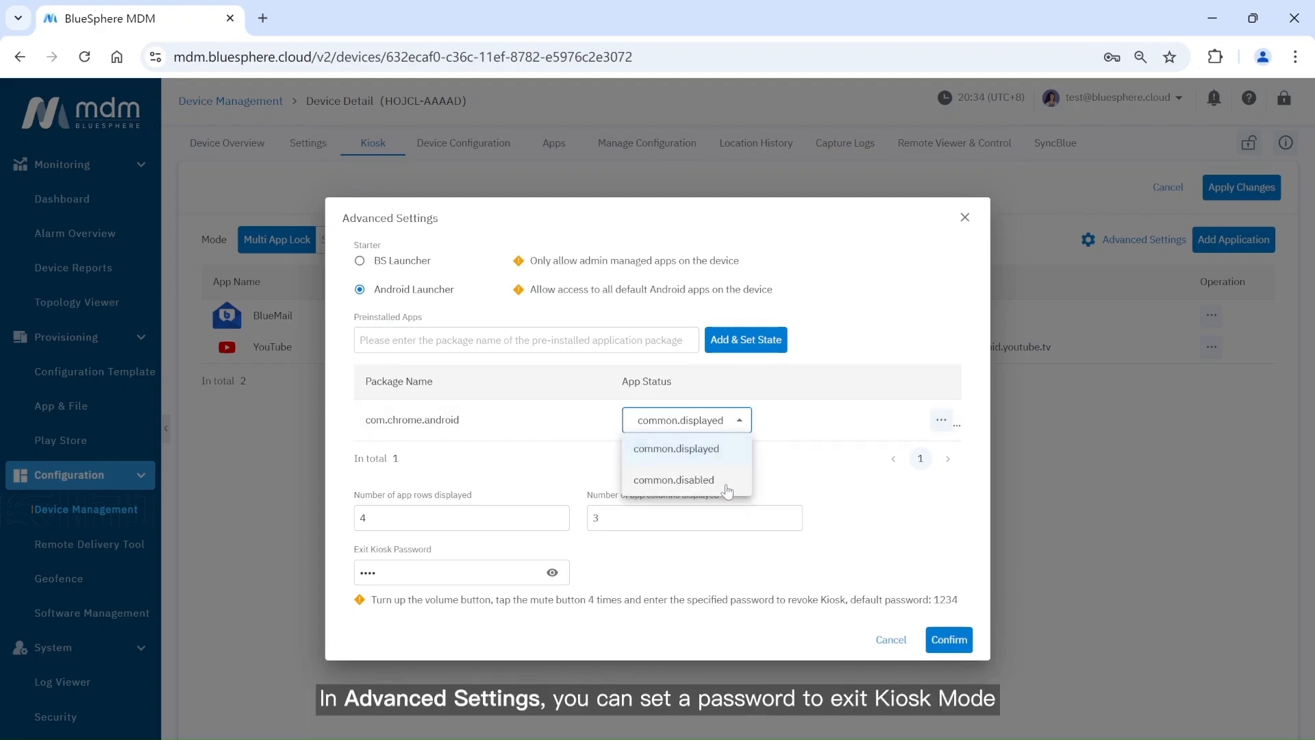
pyautogui.click(809, 495)
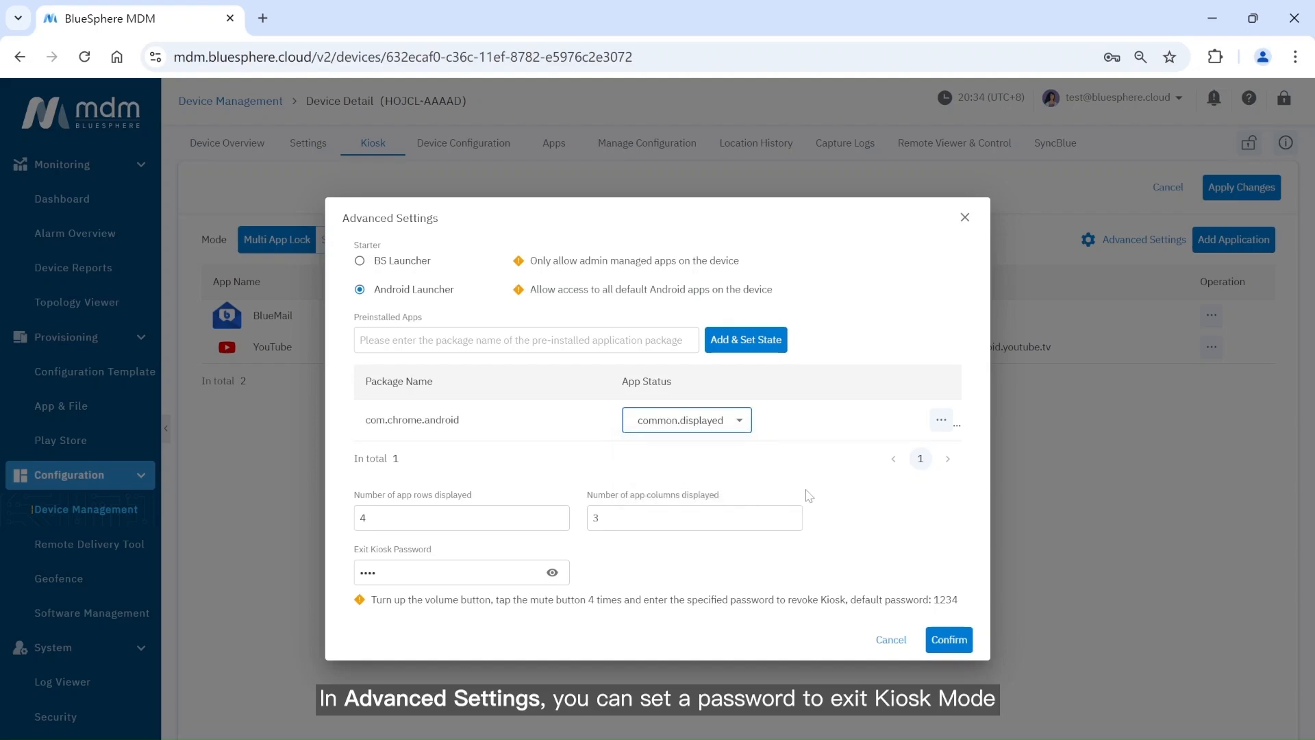
pyautogui.click(548, 575)
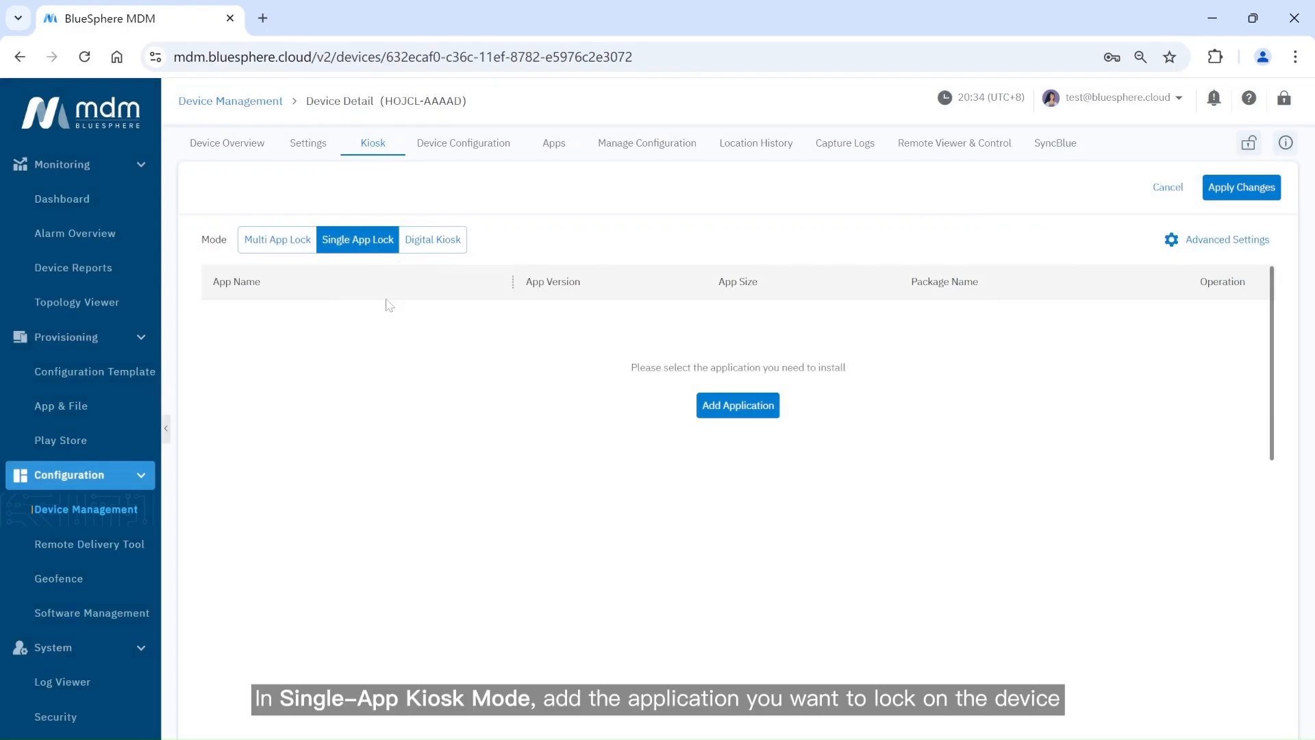
# Lock the kiosk to Web View as its single app.
pyautogui.click(709, 409)
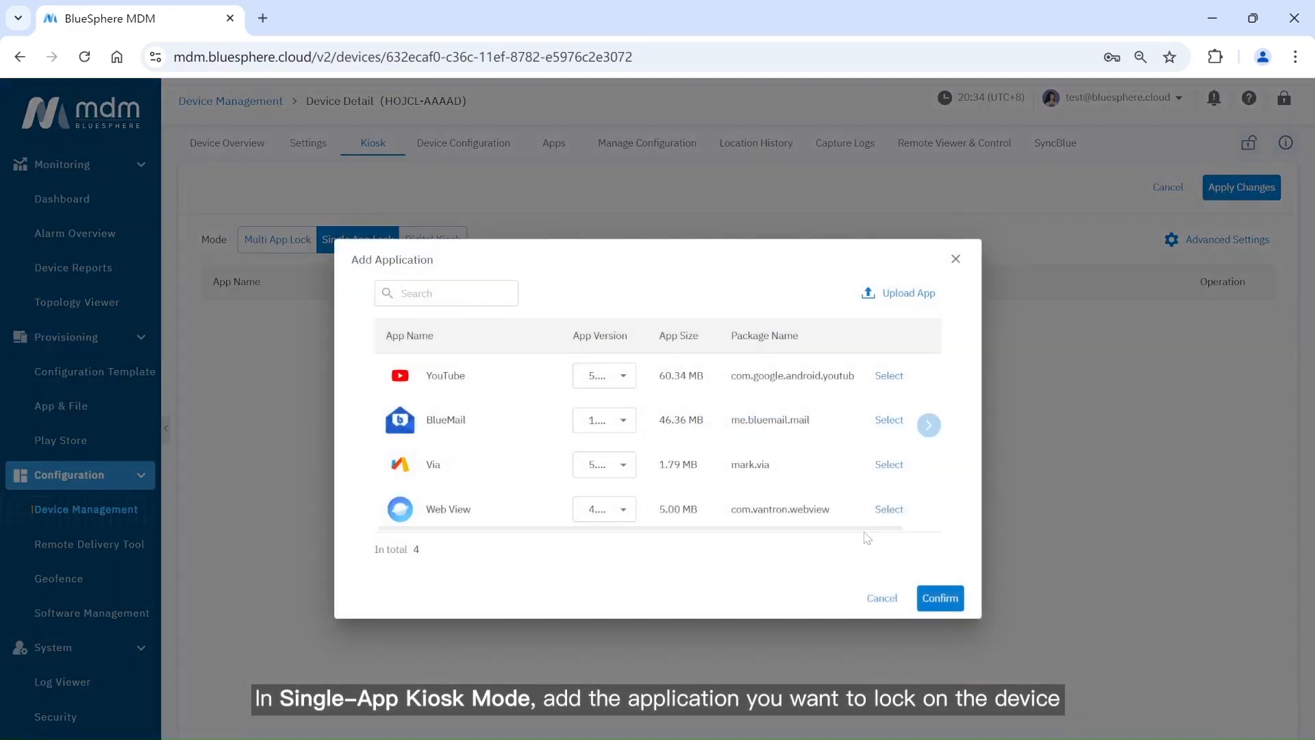
pyautogui.click(889, 509)
pyautogui.click(929, 596)
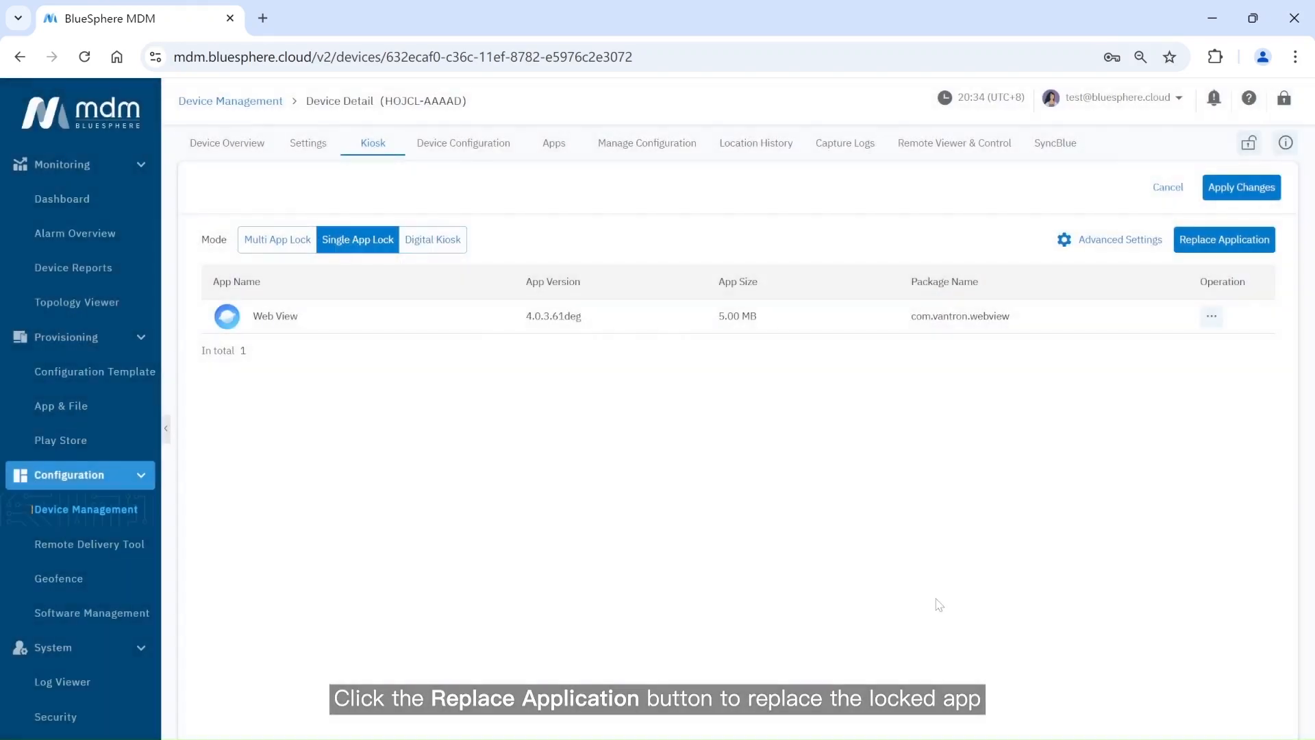
# Check the Replace Application choices without changes, then reveal the switch kiosk password.
pyautogui.click(1189, 243)
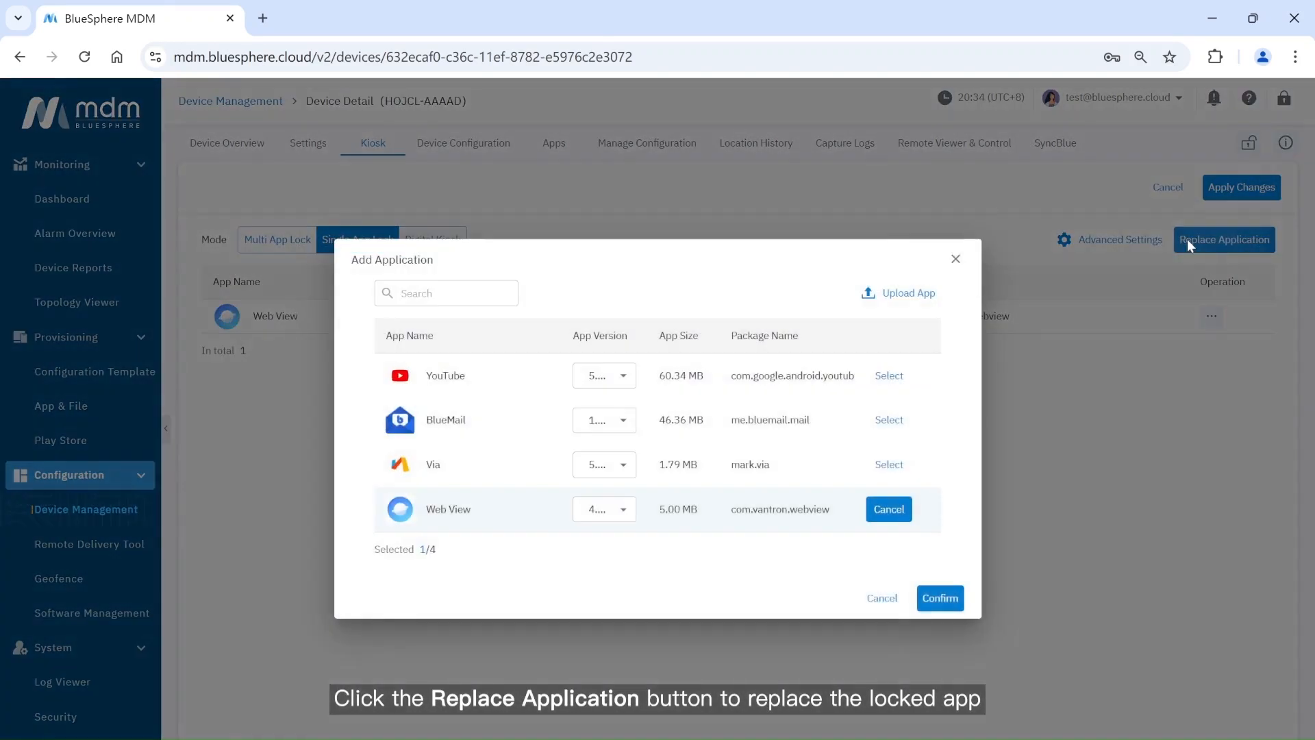
pyautogui.click(957, 262)
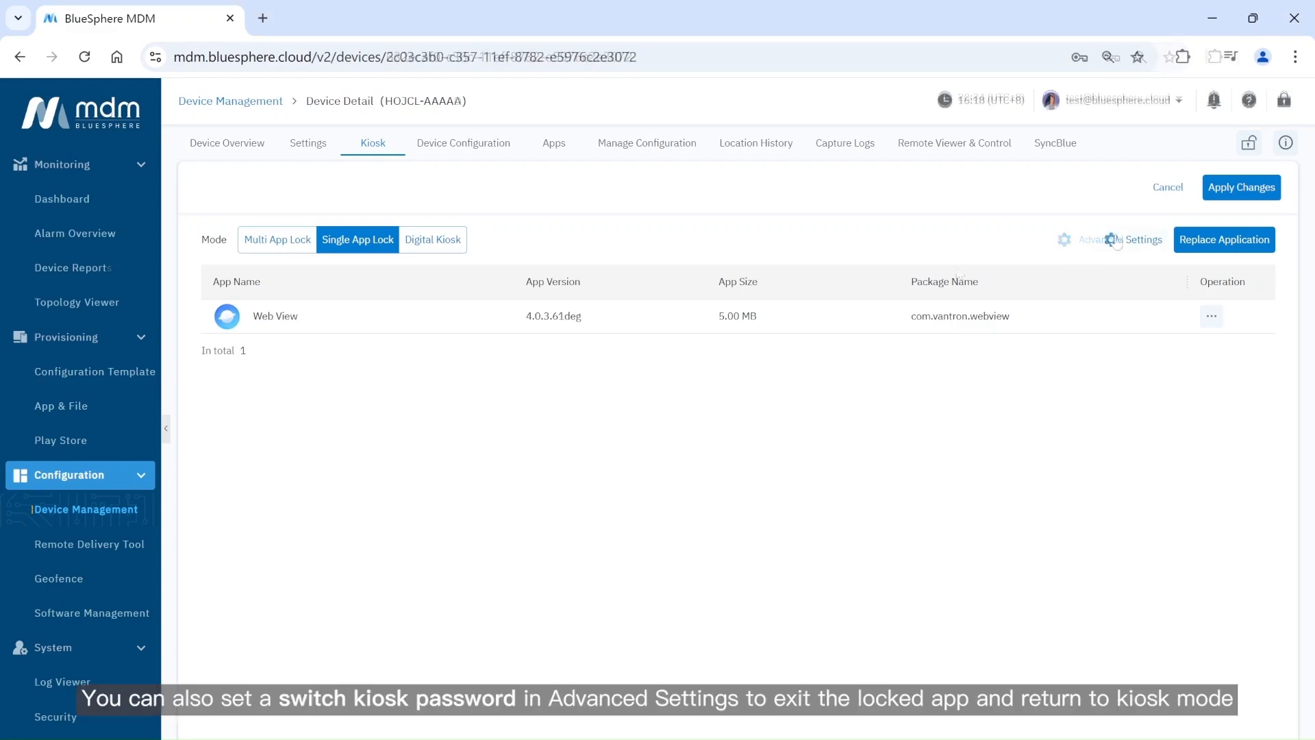
pyautogui.click(1115, 239)
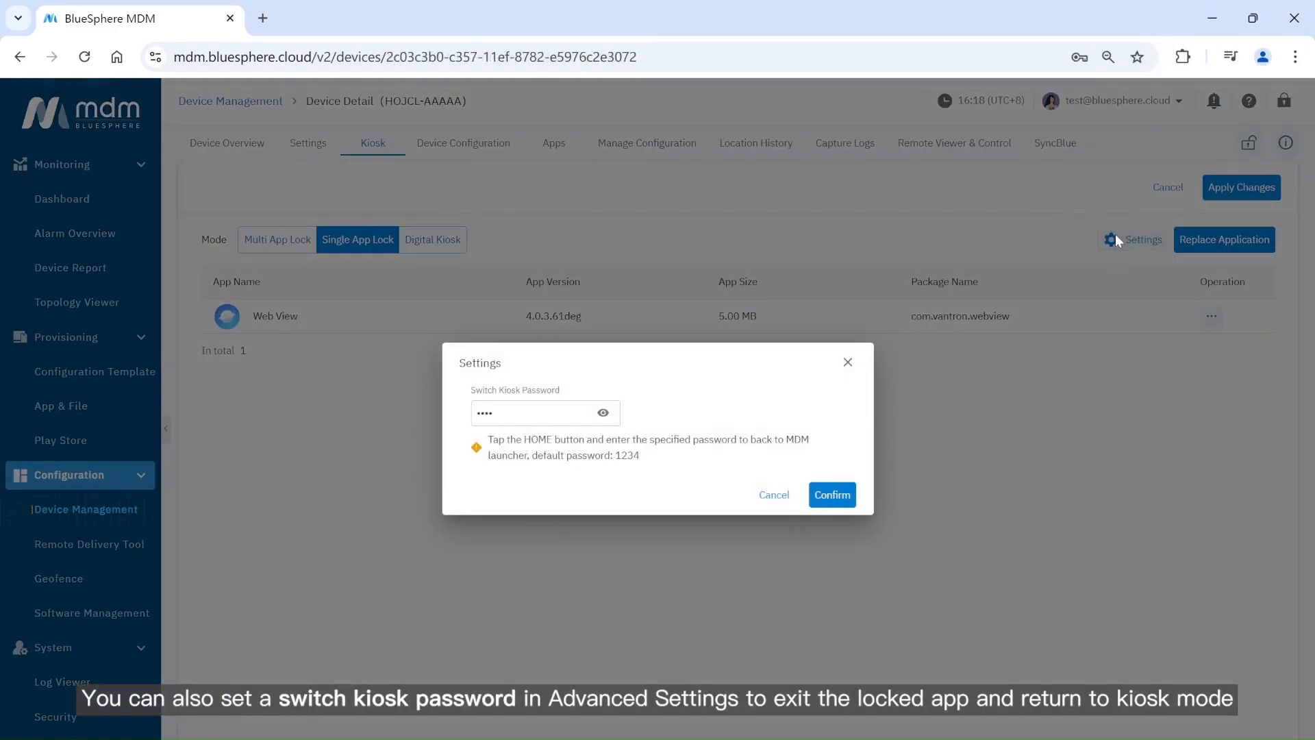
pyautogui.click(603, 412)
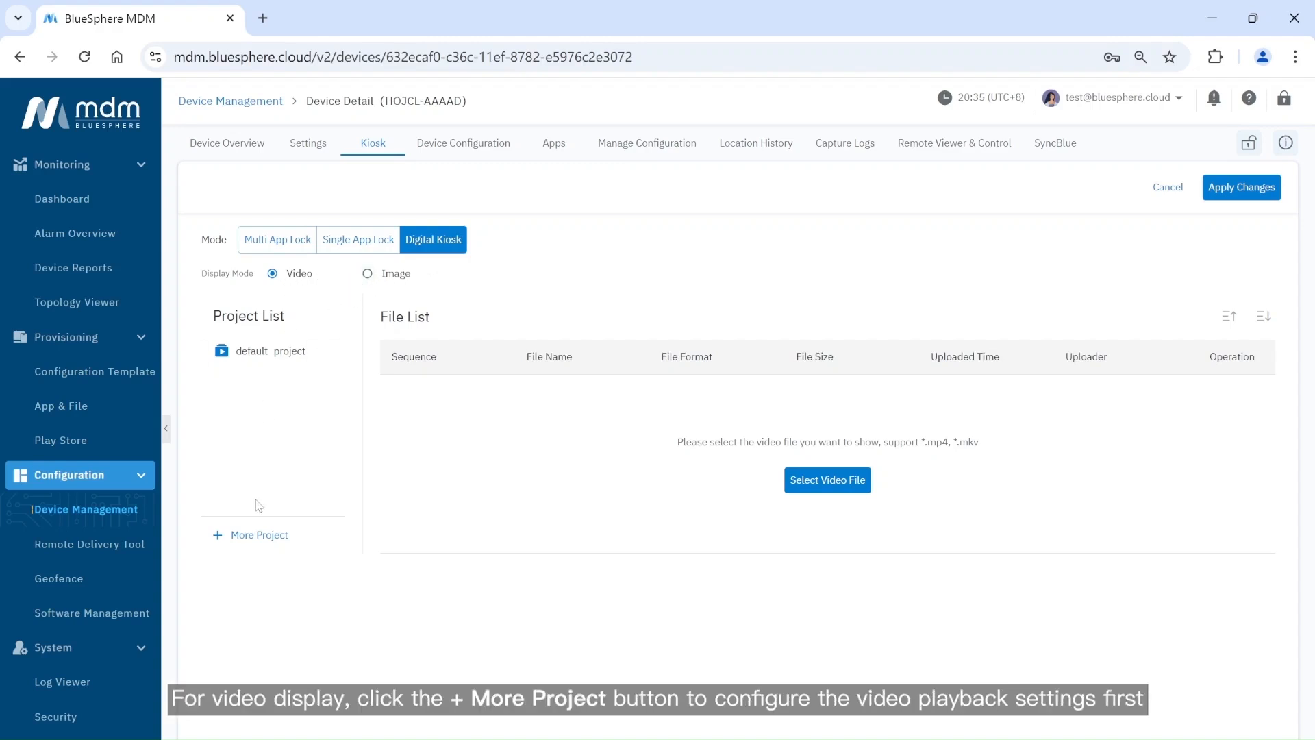
# Create a new Digital Kiosk project named 'test'.
pyautogui.click(259, 535)
pyautogui.click(520, 290)
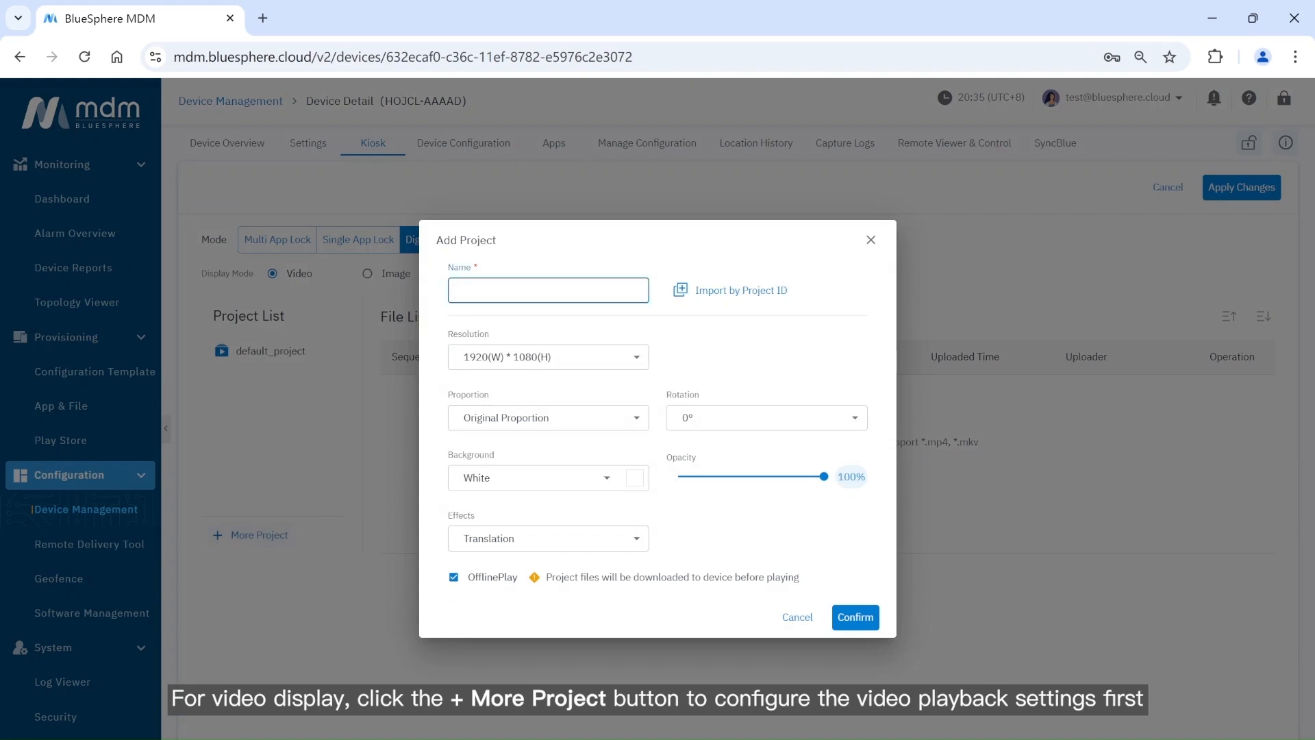
pyautogui.write('test')
pyautogui.click(855, 615)
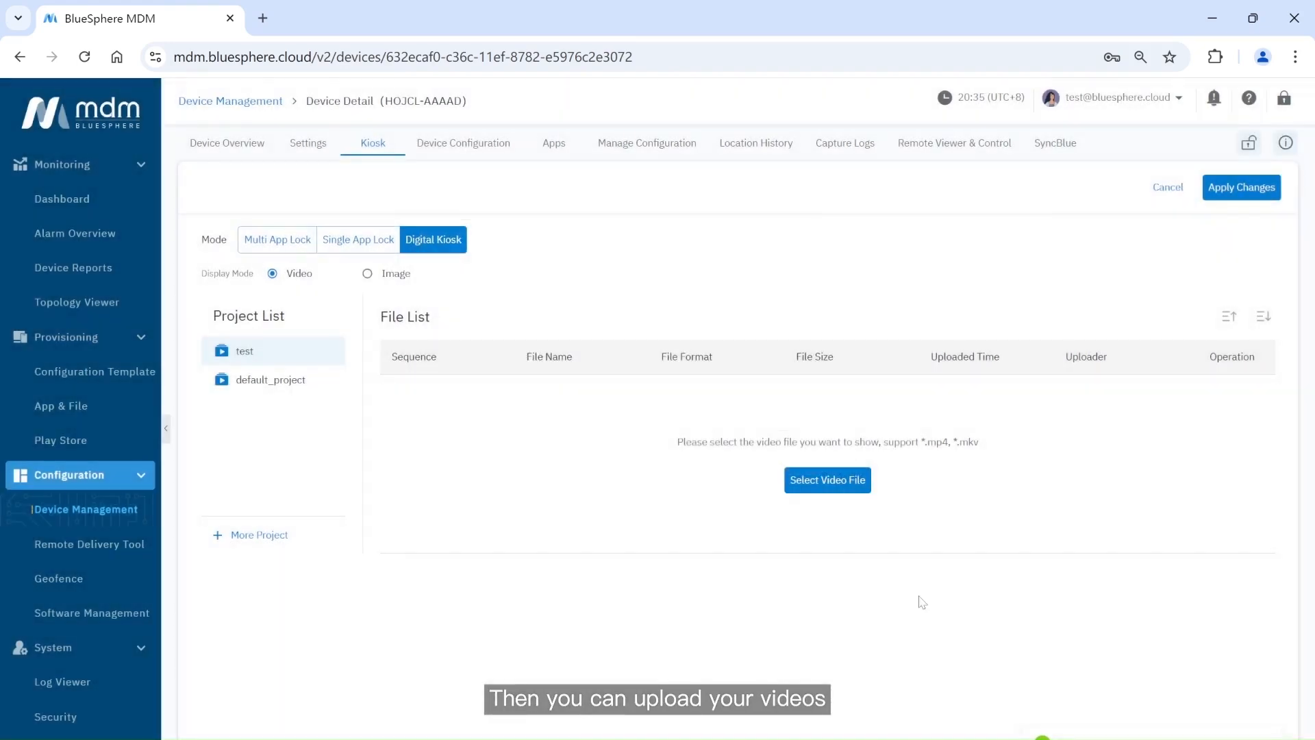
# Add both 2024-12-18 mp4 videos to the test project as items 01 and 02.
pyautogui.click(839, 486)
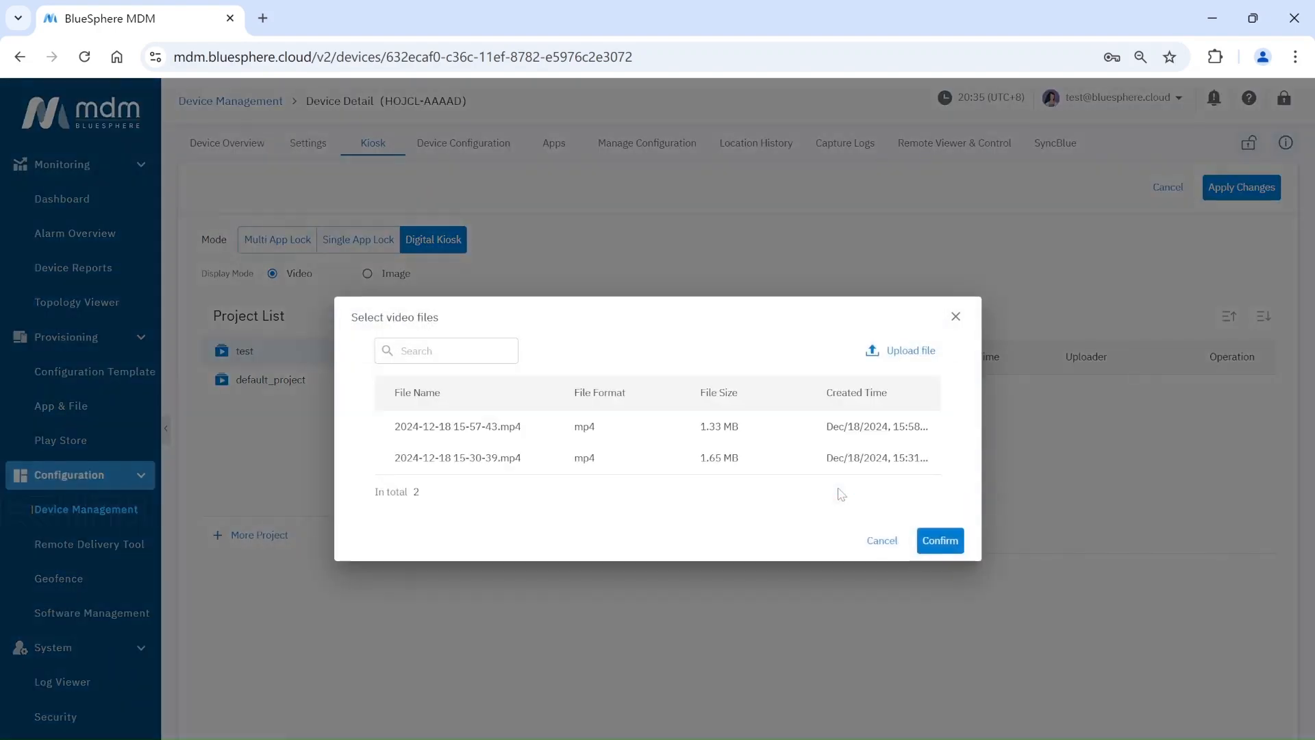
pyautogui.click(384, 427)
pyautogui.click(384, 458)
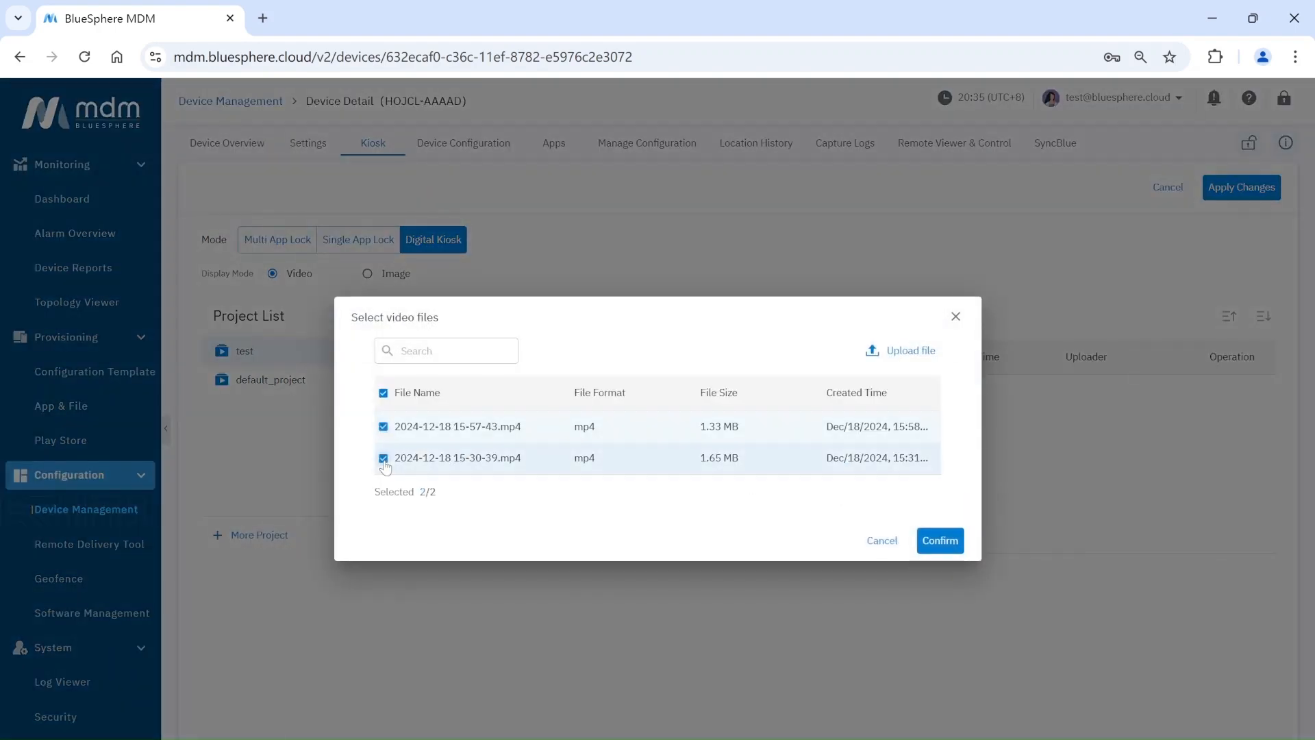
pyautogui.click(940, 541)
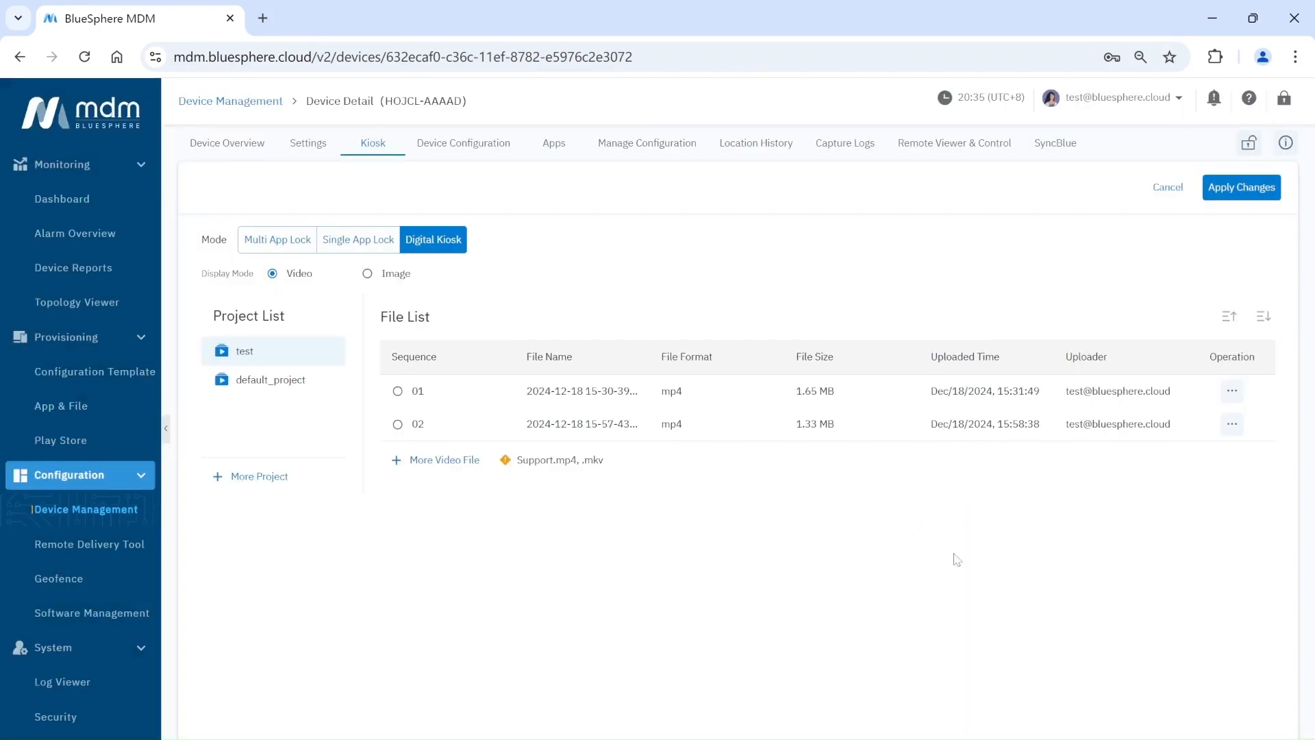
pyautogui.click(363, 274)
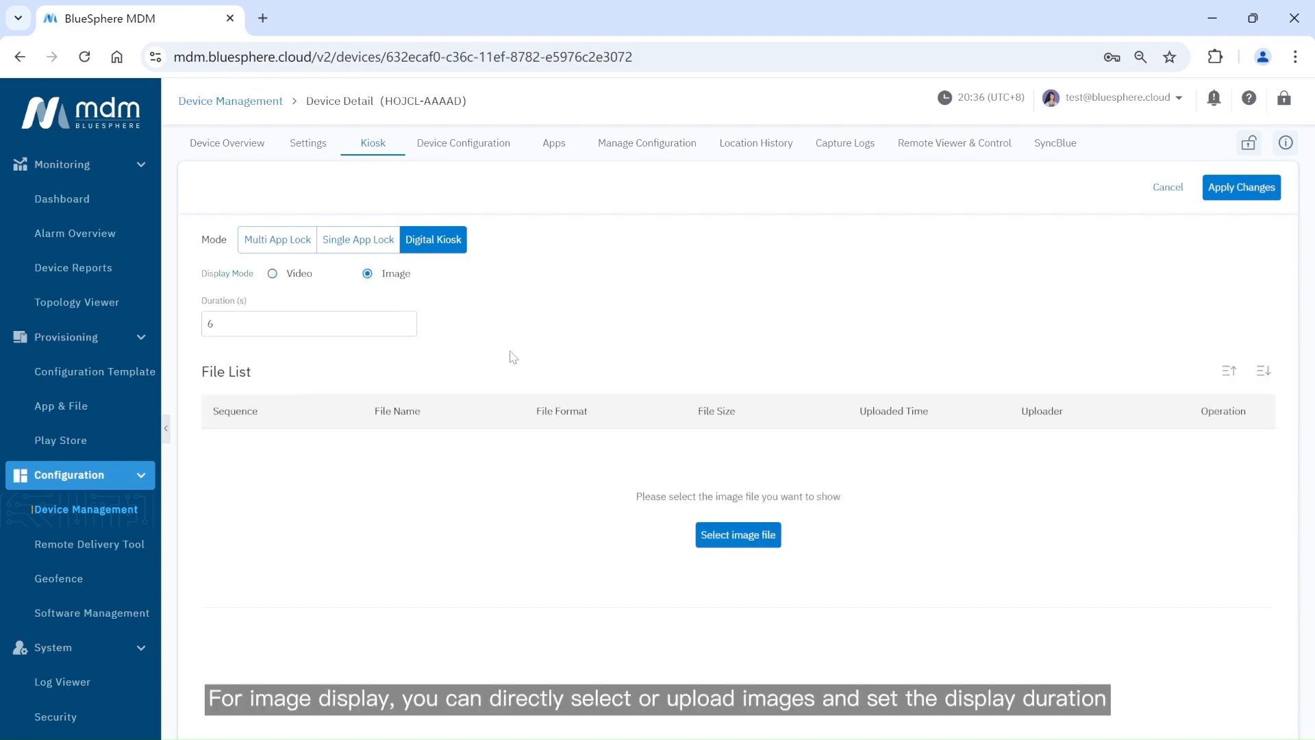
# Add test img2.jpg and test img1.png to the image-mode kiosk.
pyautogui.click(728, 535)
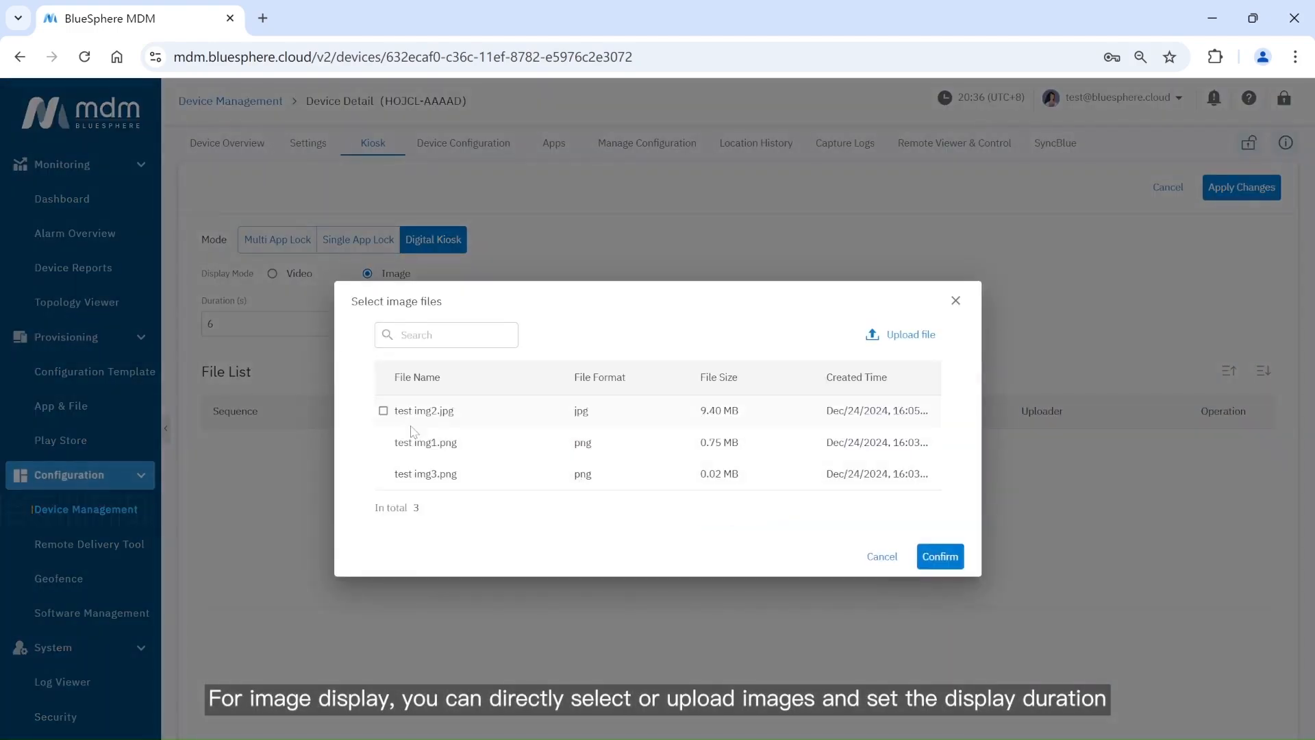
pyautogui.click(383, 411)
pyautogui.click(383, 442)
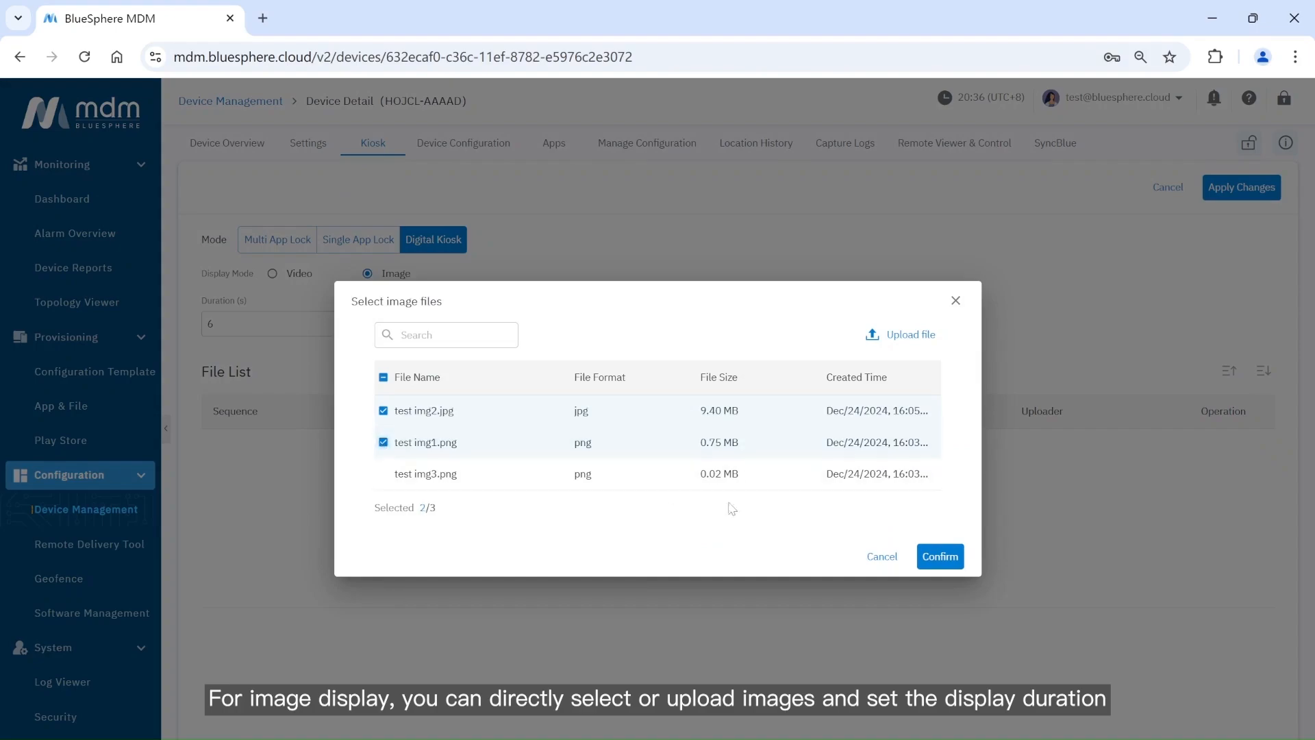
pyautogui.click(928, 561)
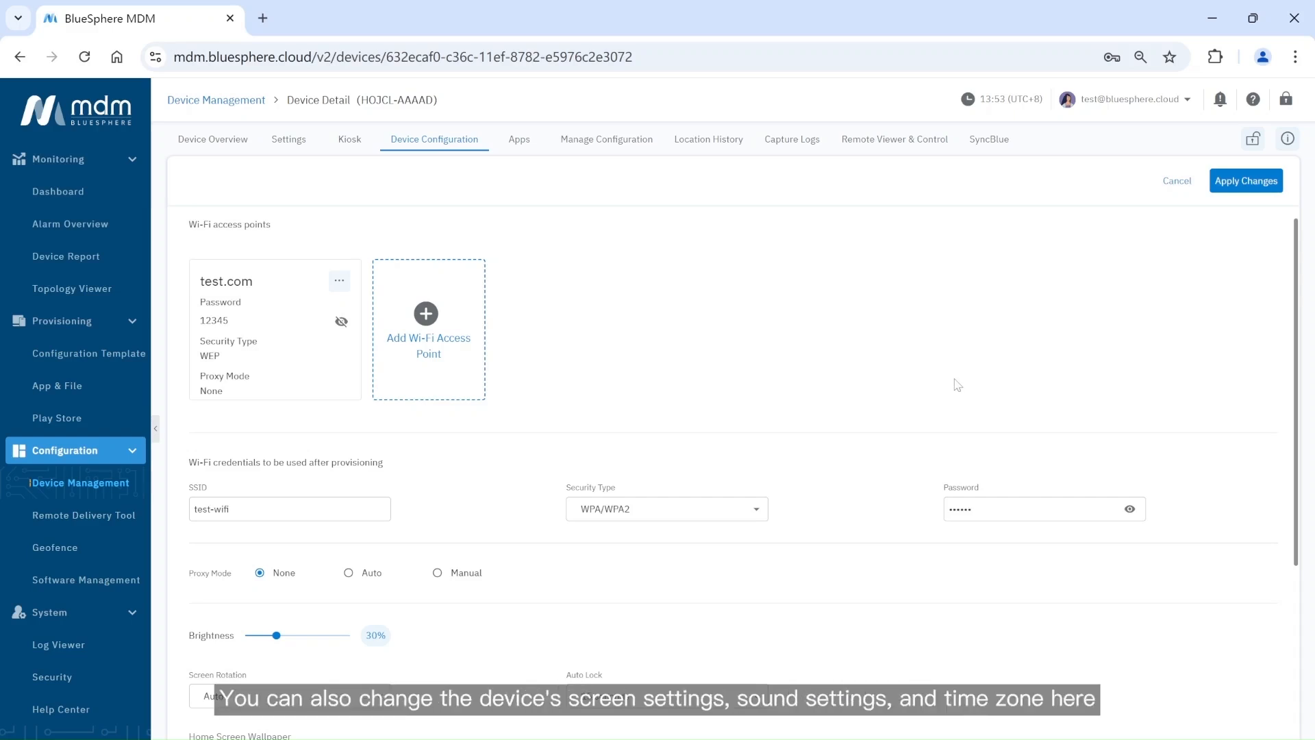
# Scroll through the Device Configuration settings to review them.
pyautogui.scroll(-3, 955, 389)
pyautogui.scroll(-1, 871, 439)
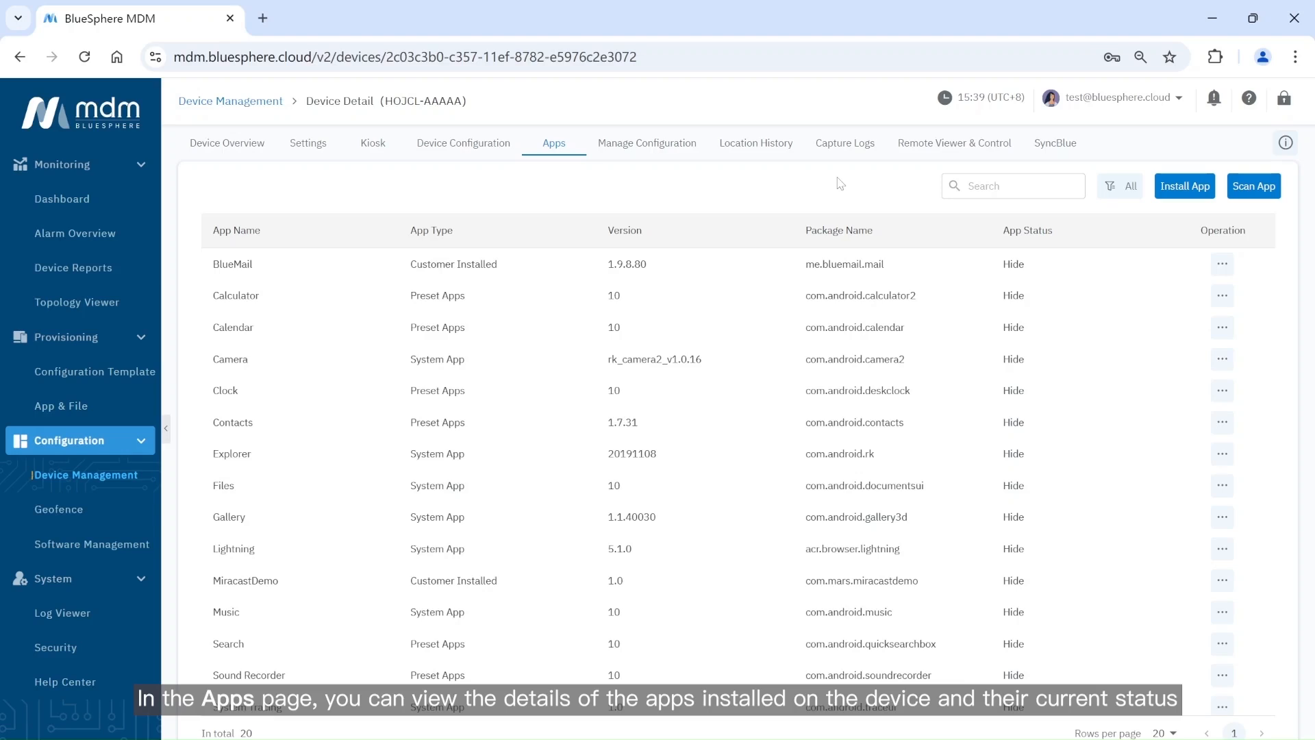
# Search the installed apps for 'File' and check the app type filter options.
pyautogui.click(1014, 186)
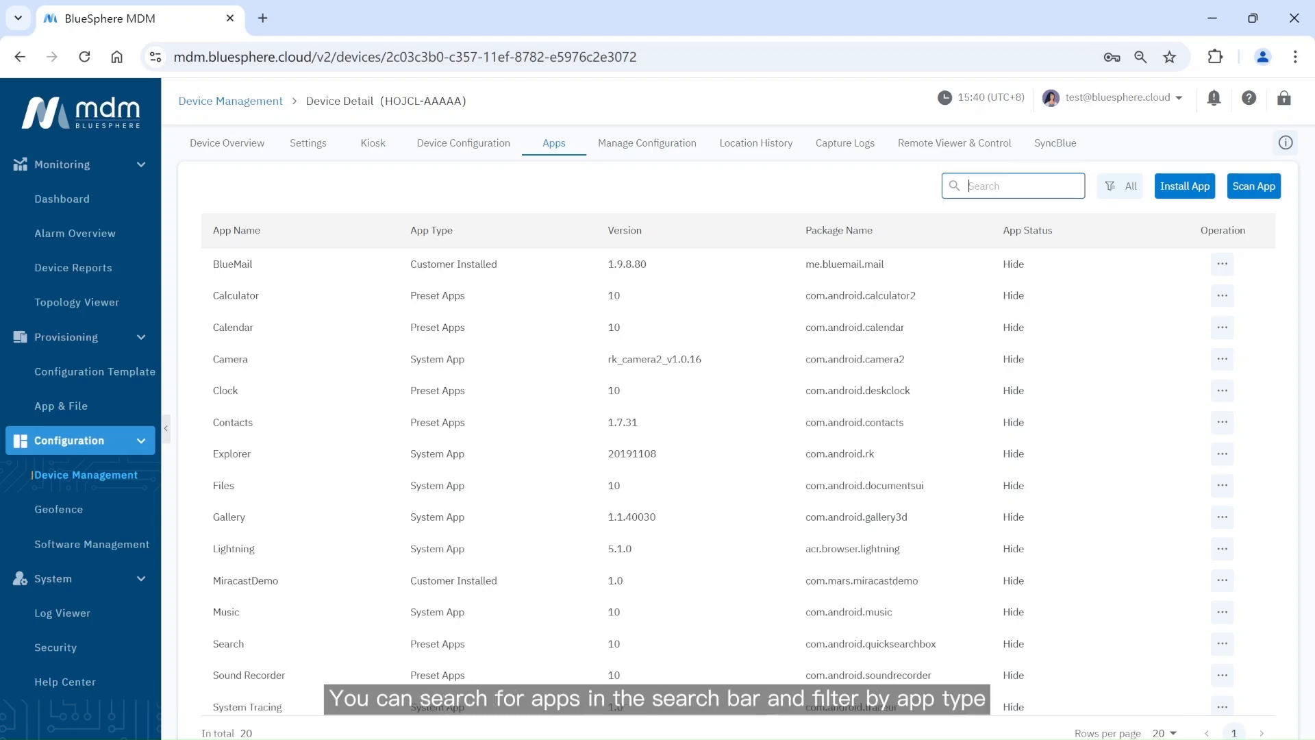
pyautogui.write('File')
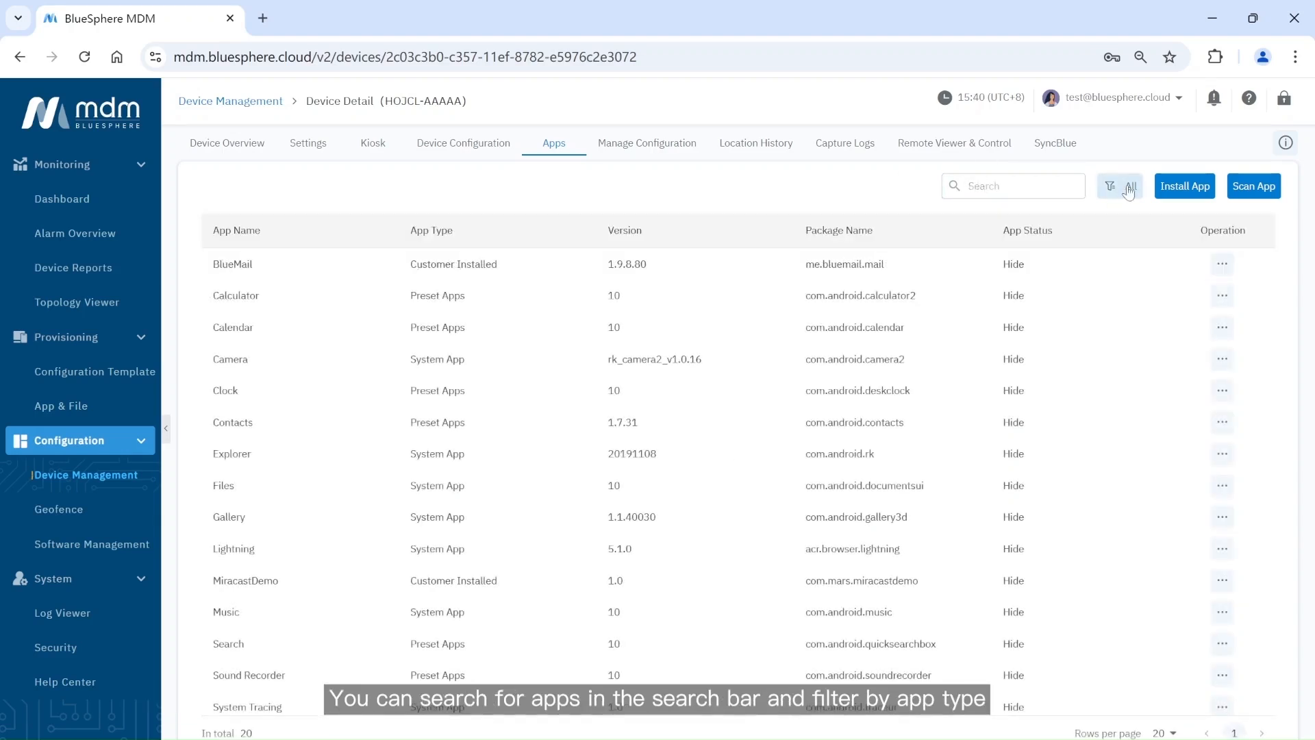
pyautogui.click(1129, 192)
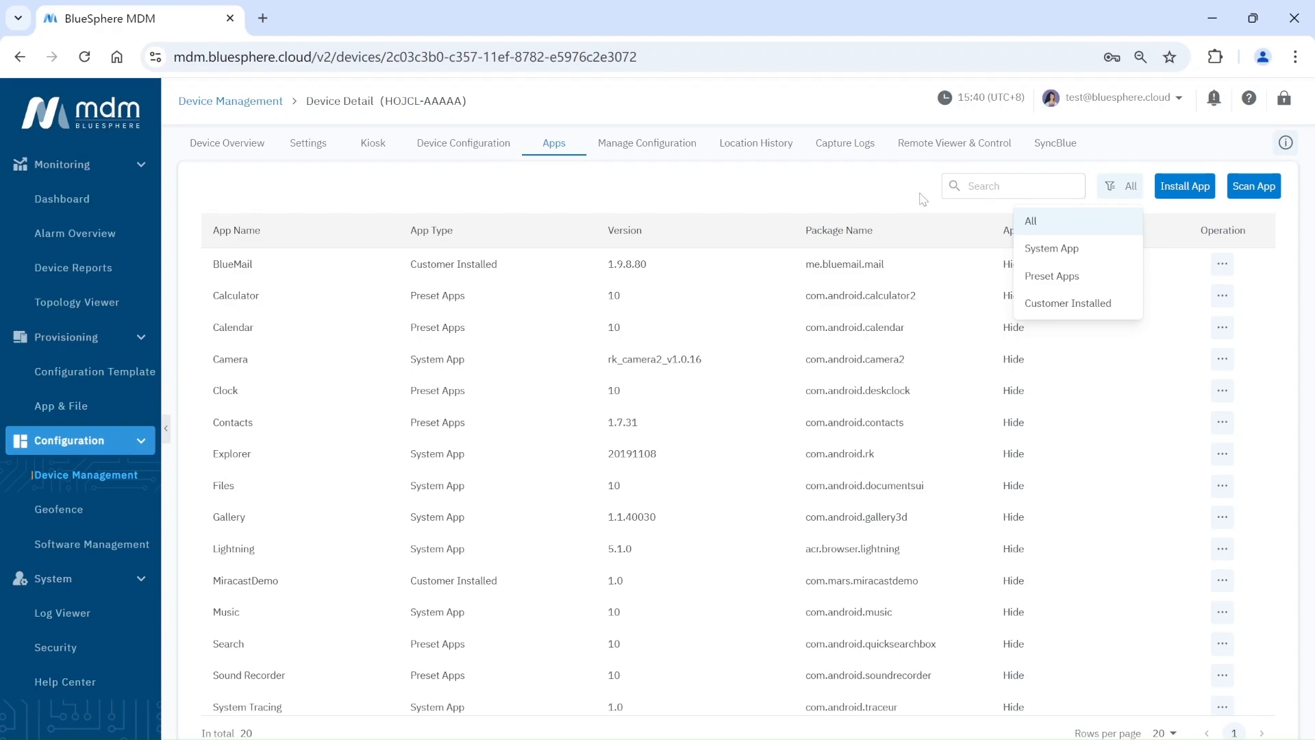
# Install Web View version 4.0.3.49 on the device.
pyautogui.click(1175, 186)
pyautogui.click(626, 366)
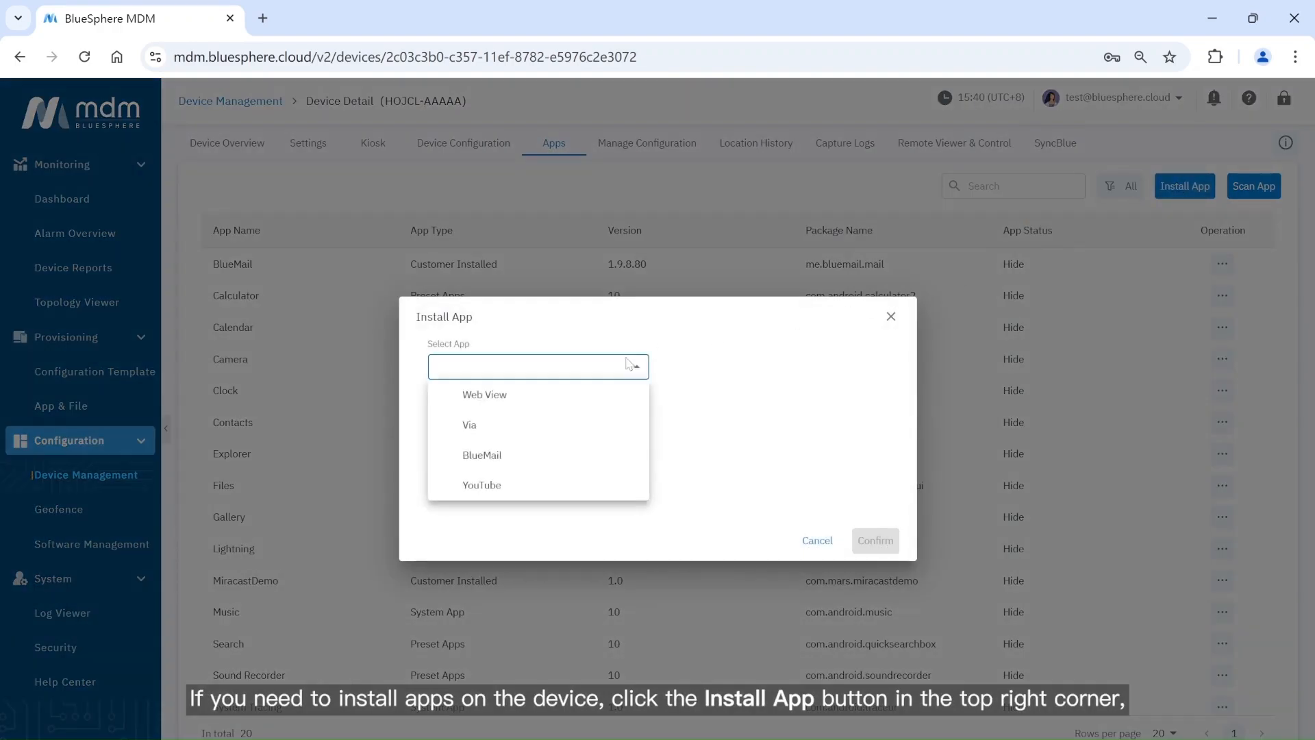
pyautogui.click(602, 399)
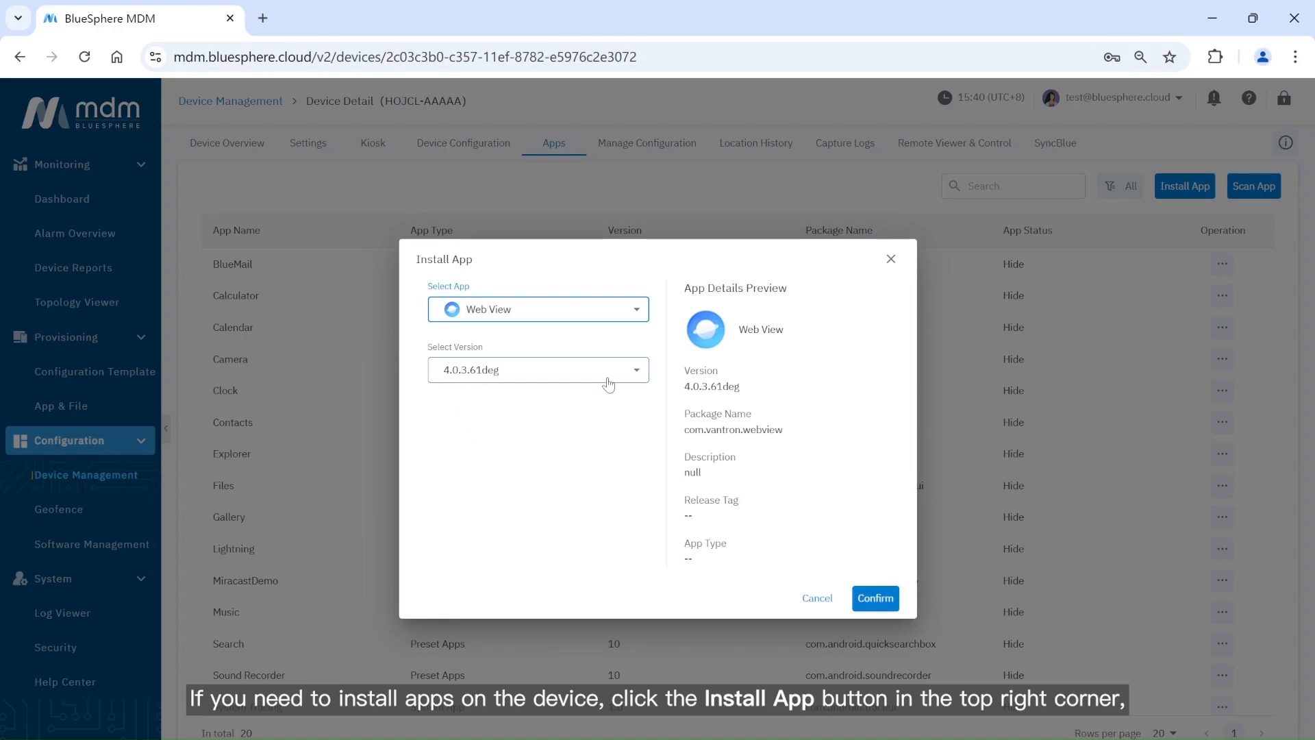
pyautogui.click(607, 378)
pyautogui.click(577, 433)
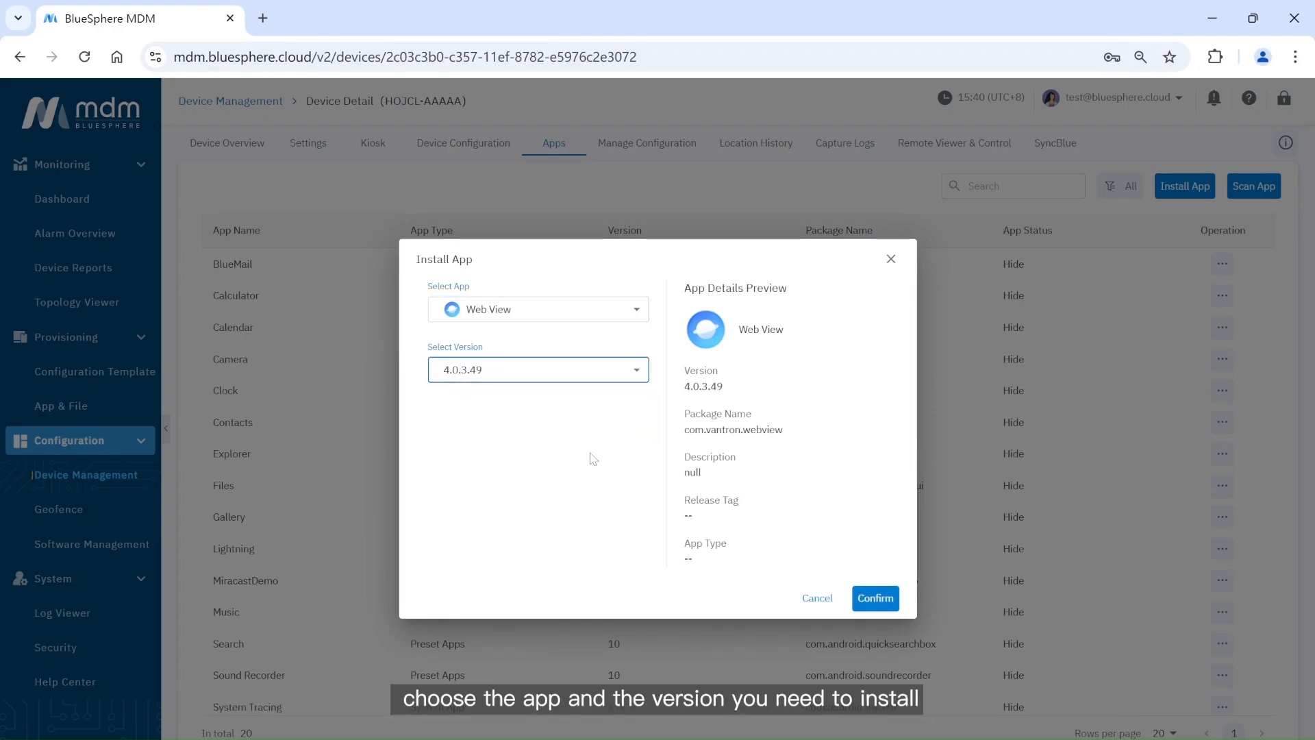
pyautogui.click(877, 599)
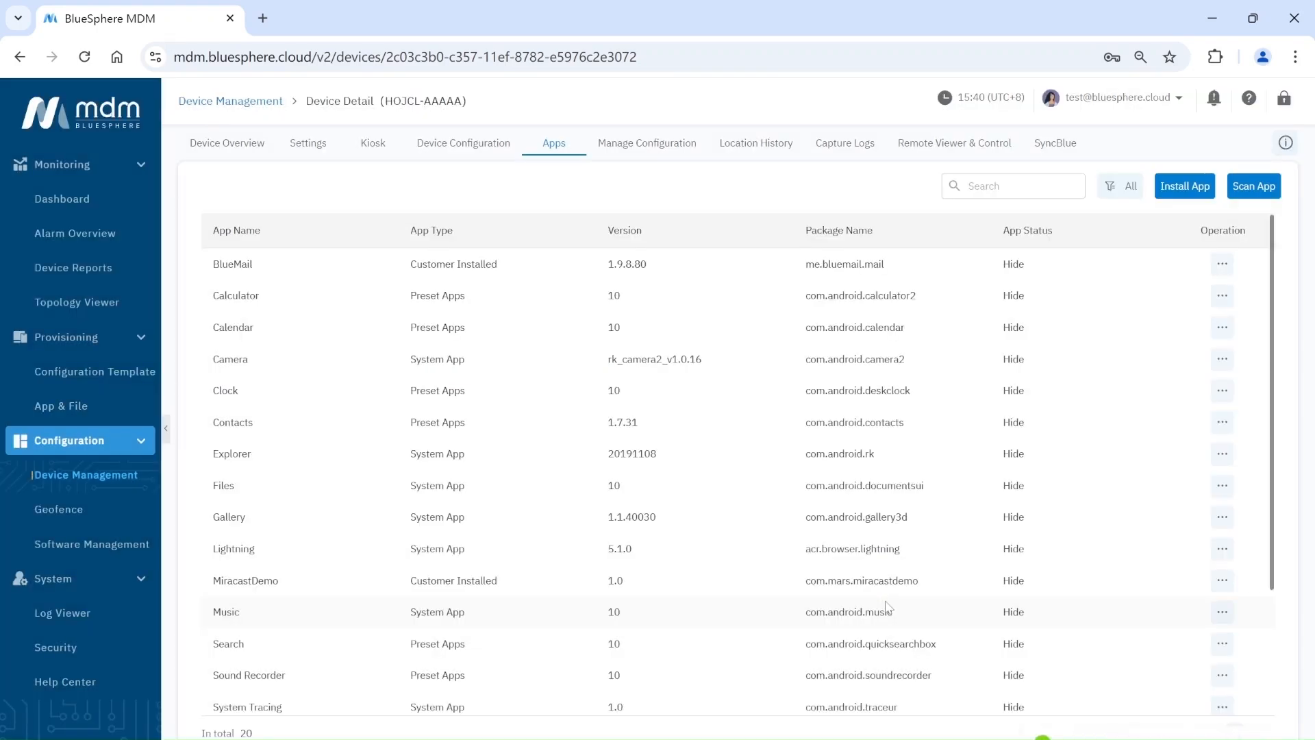
# Rescan the device's installed apps, then set BlueMail's app status to Hide.
pyautogui.click(1255, 187)
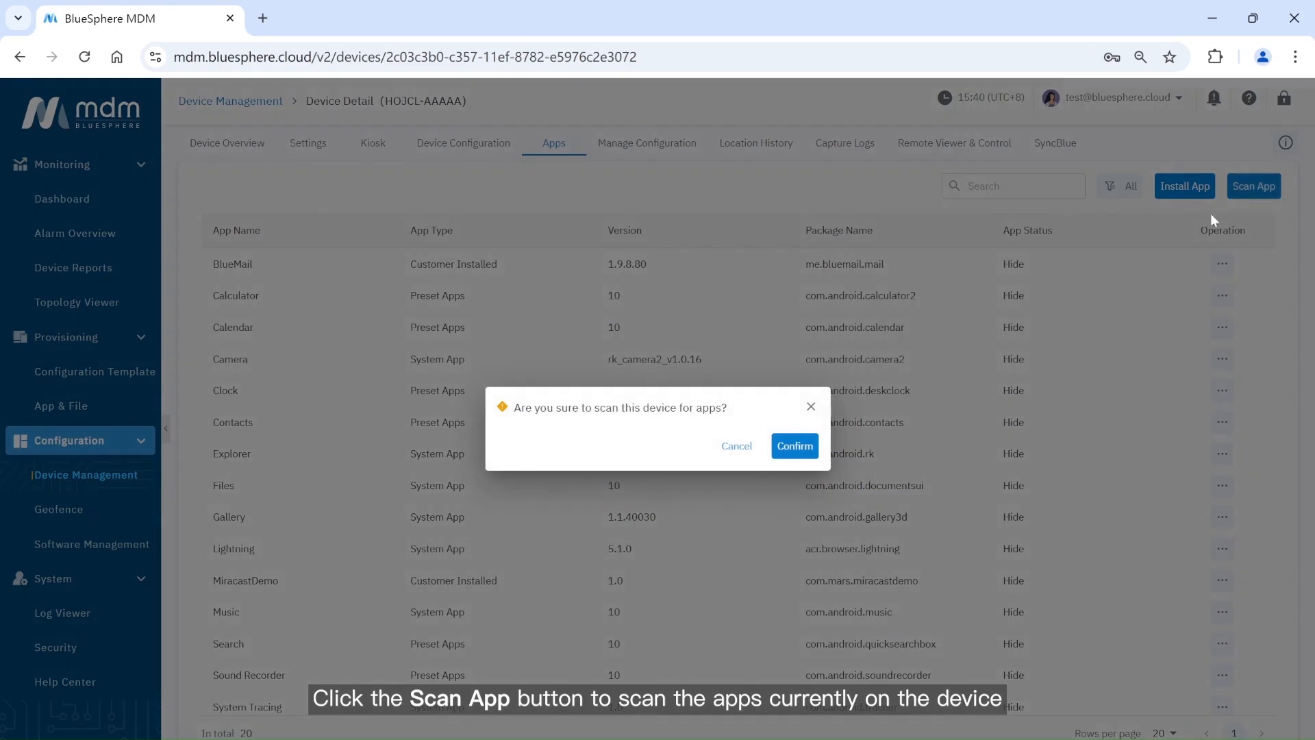
pyautogui.click(805, 454)
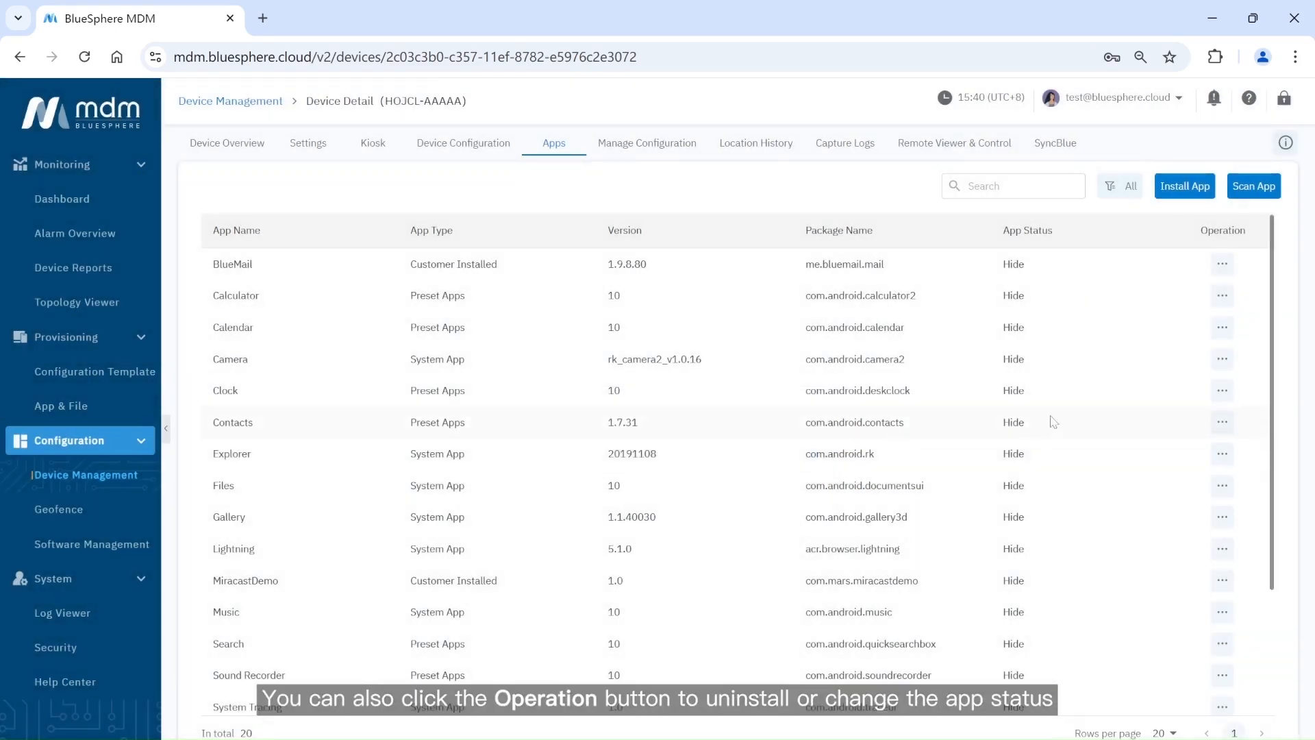
pyautogui.click(1212, 273)
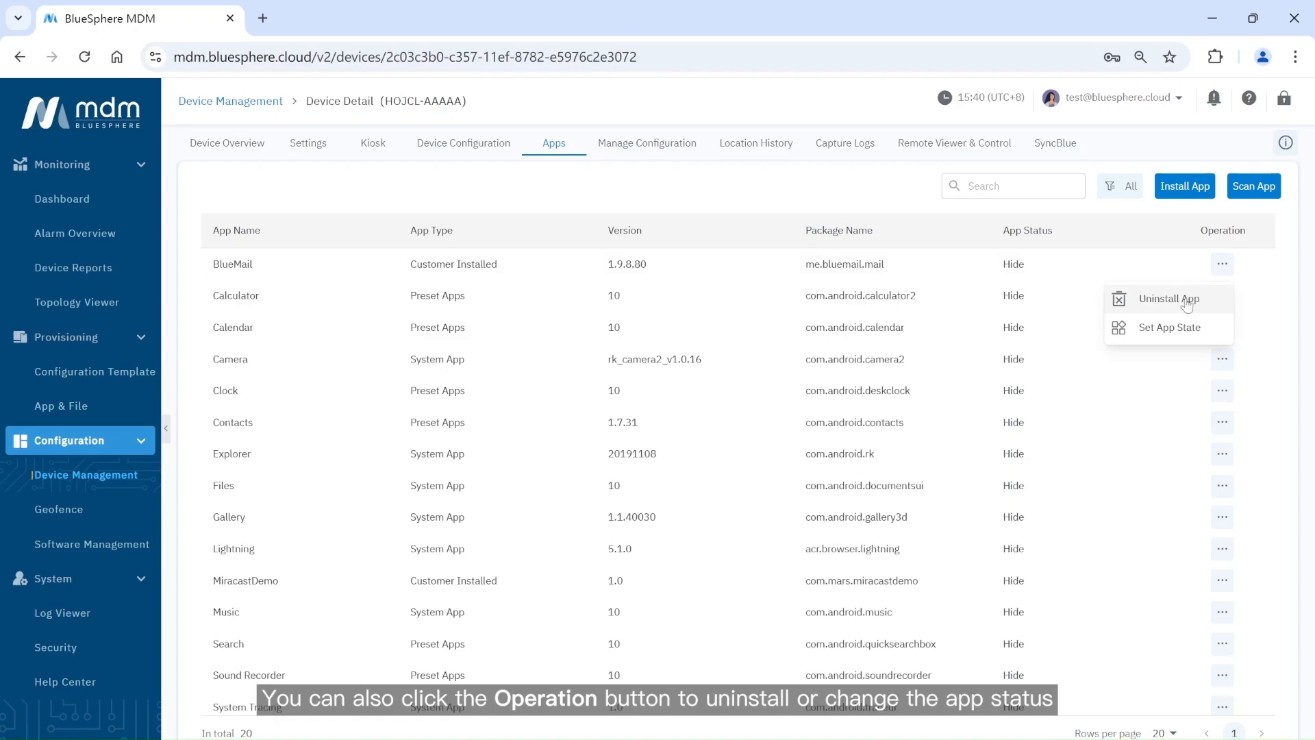
pyautogui.click(1191, 331)
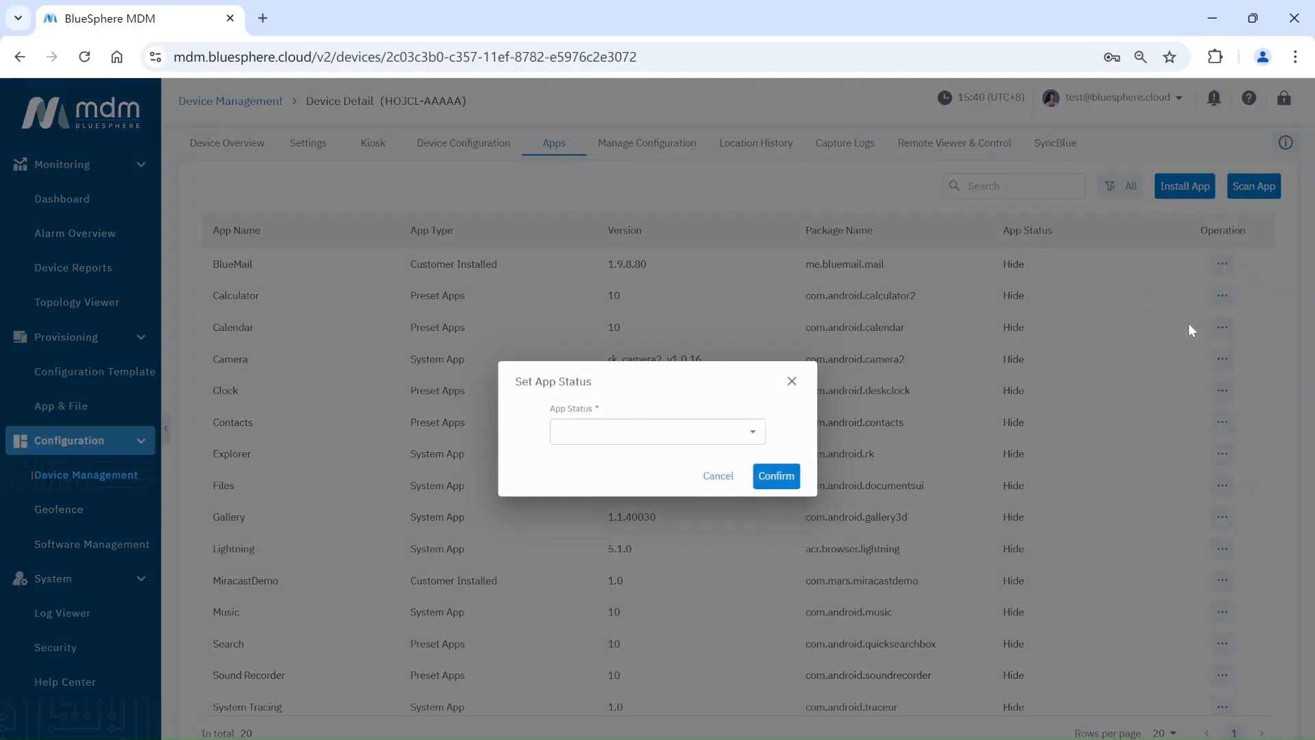
pyautogui.click(728, 433)
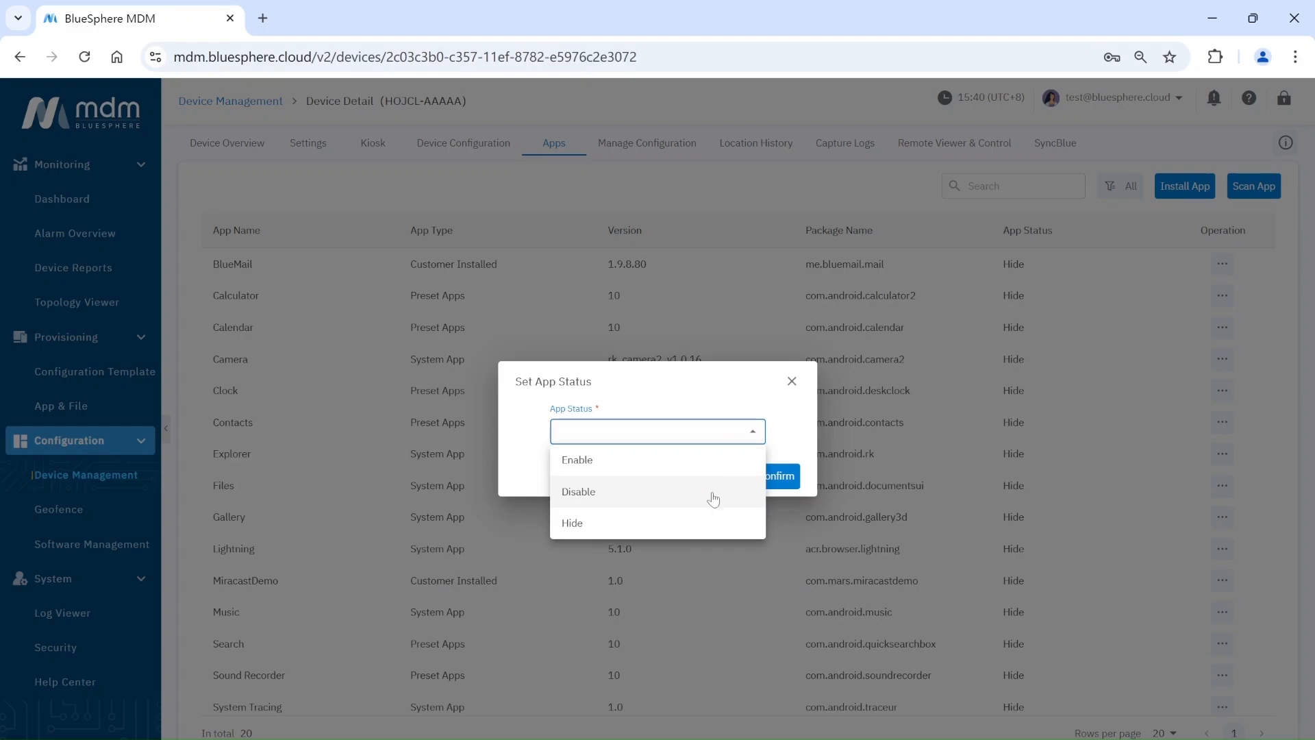
pyautogui.click(700, 522)
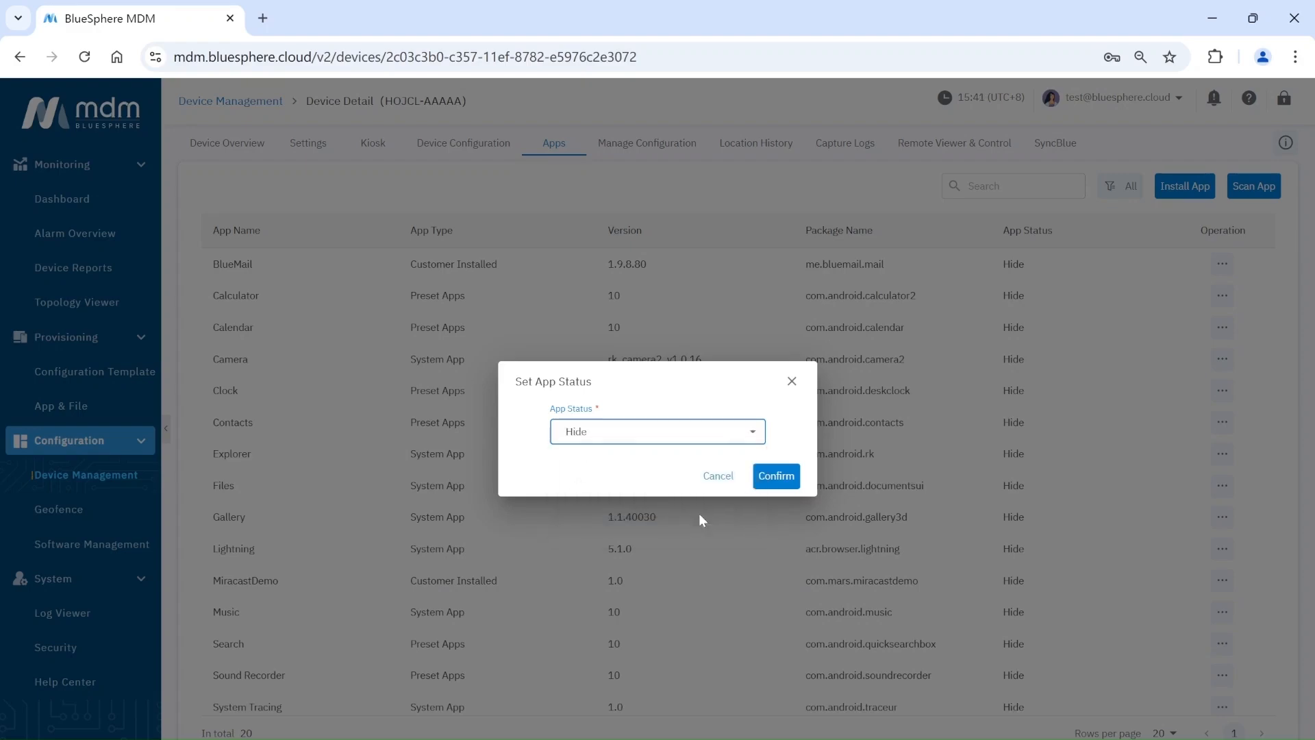
pyautogui.click(778, 475)
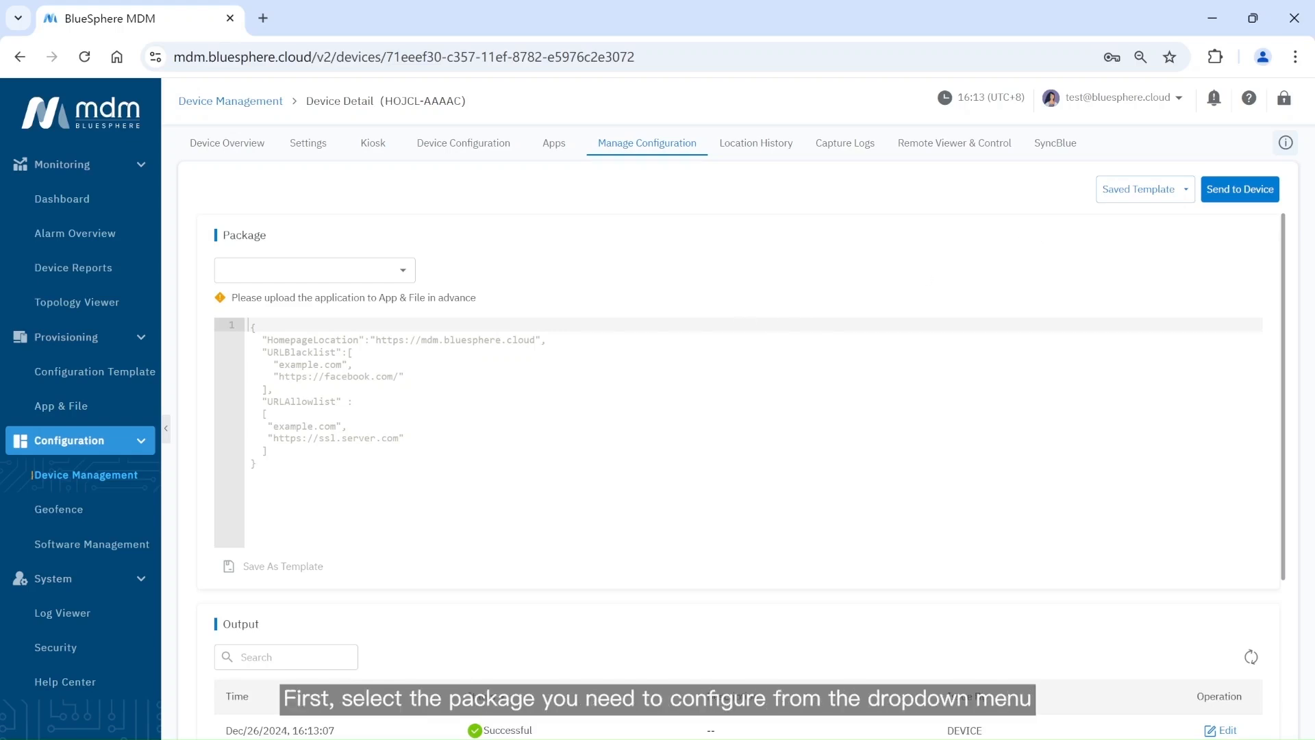
# Load the webview_youtube saved template into the Webview package configuration.
pyautogui.click(363, 270)
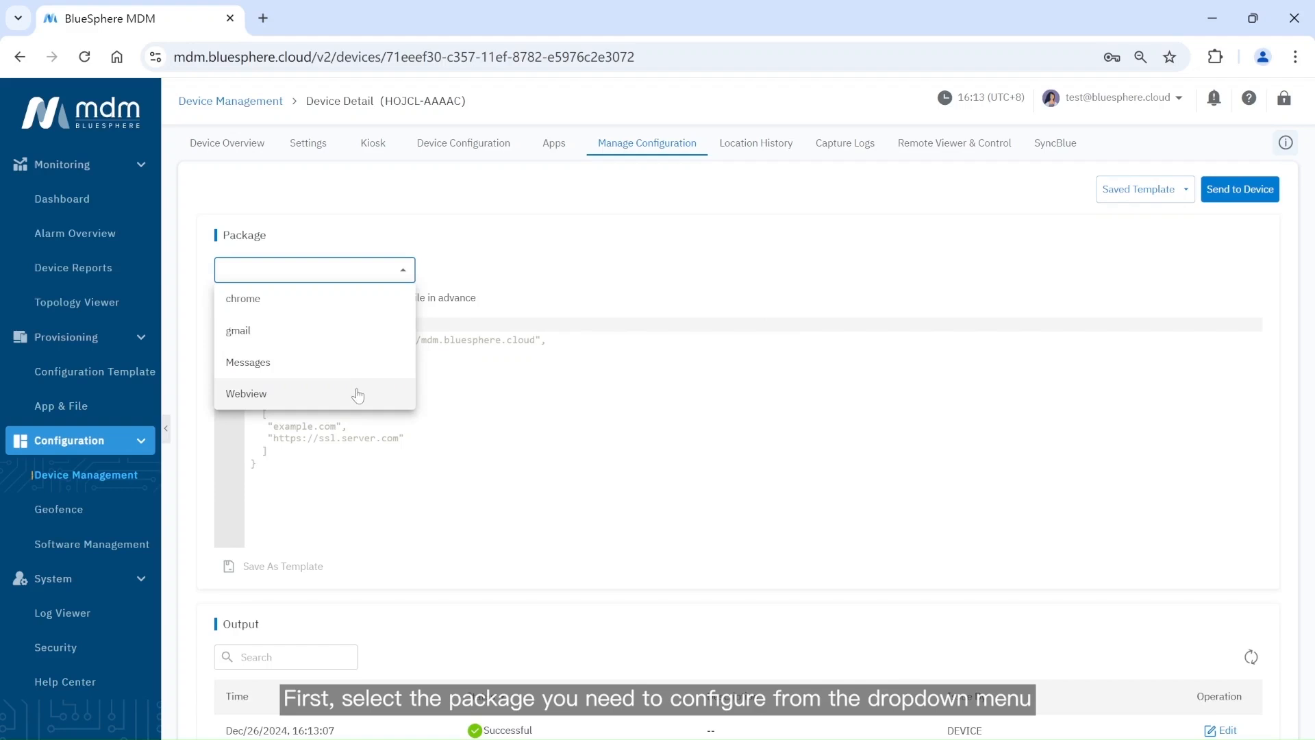
pyautogui.click(358, 395)
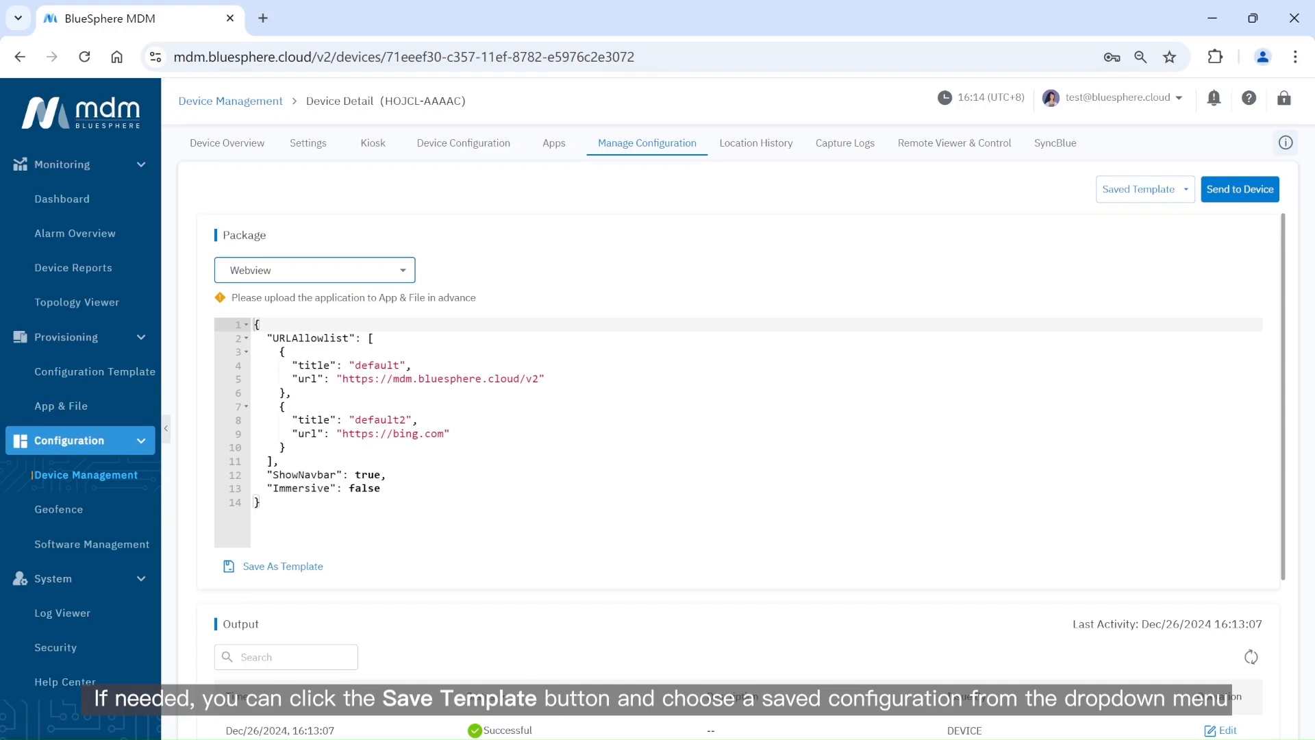
pyautogui.click(1168, 197)
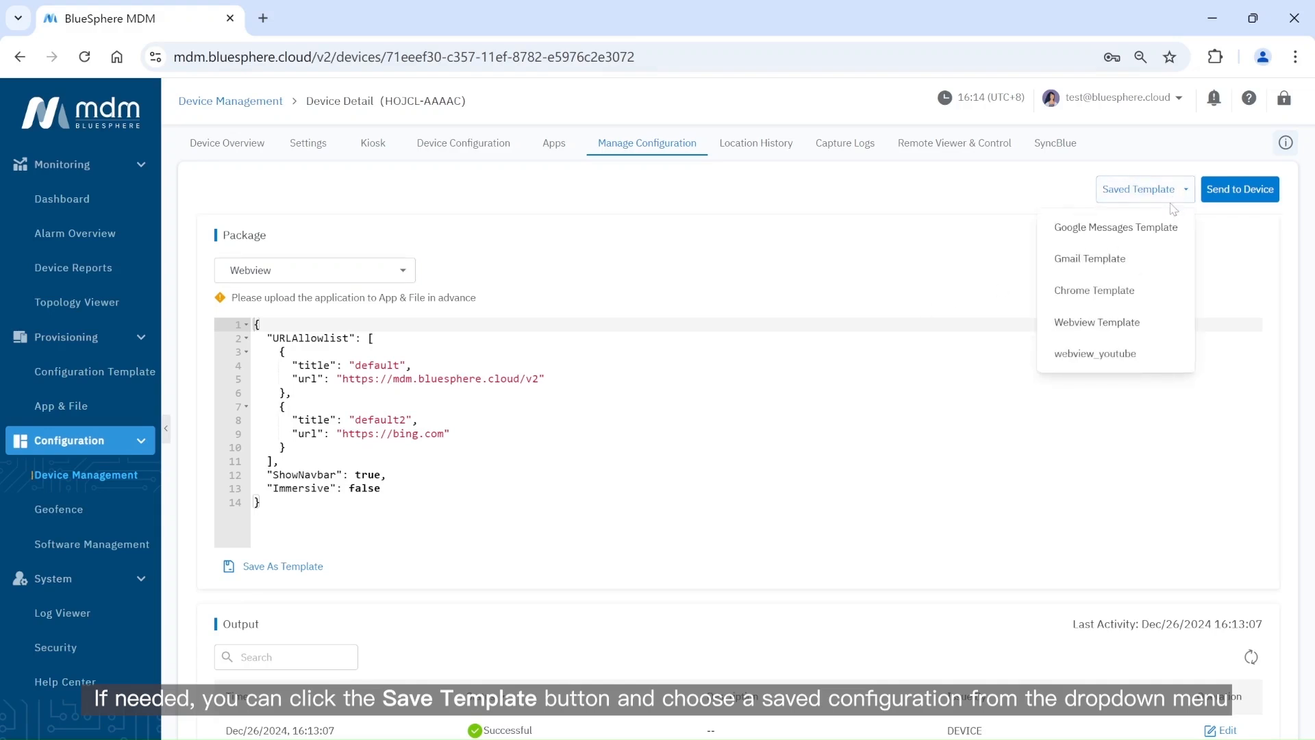
pyautogui.click(1125, 354)
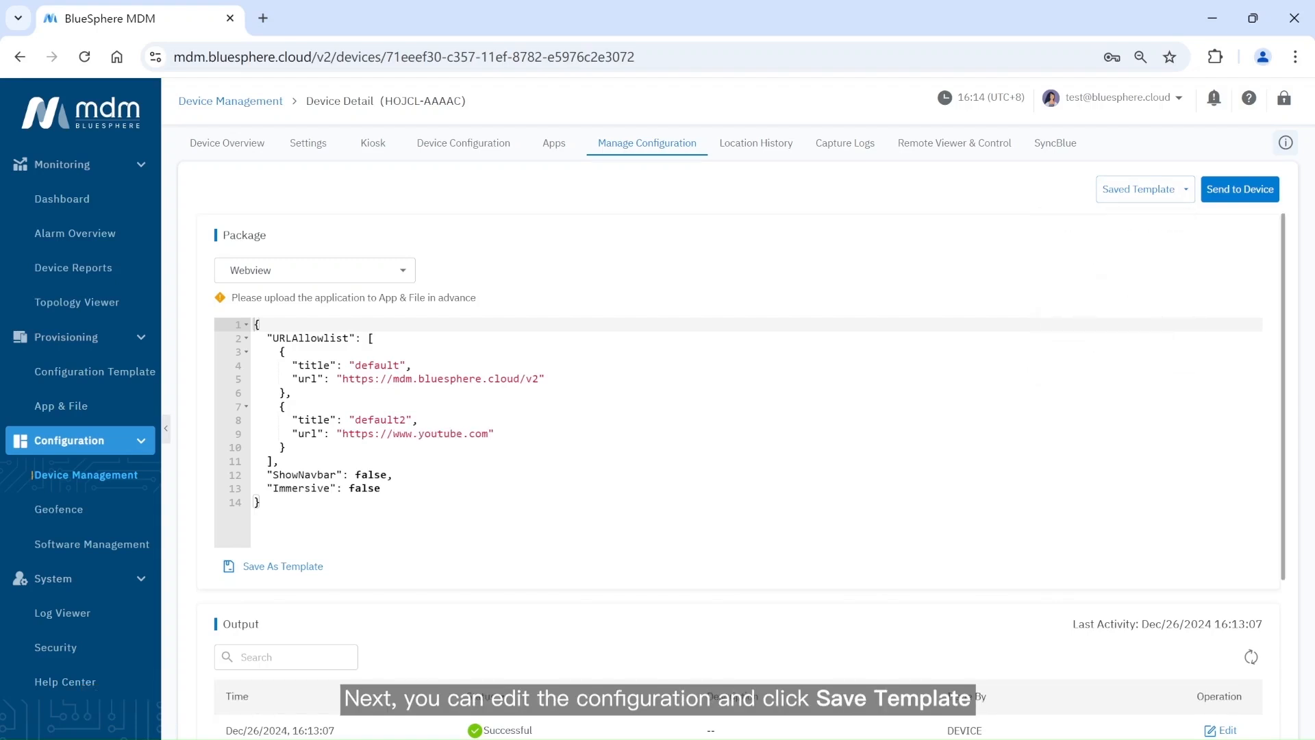
pyautogui.moveTo(393, 379); pyautogui.dragTo(540, 378)
pyautogui.write('www.google.com')
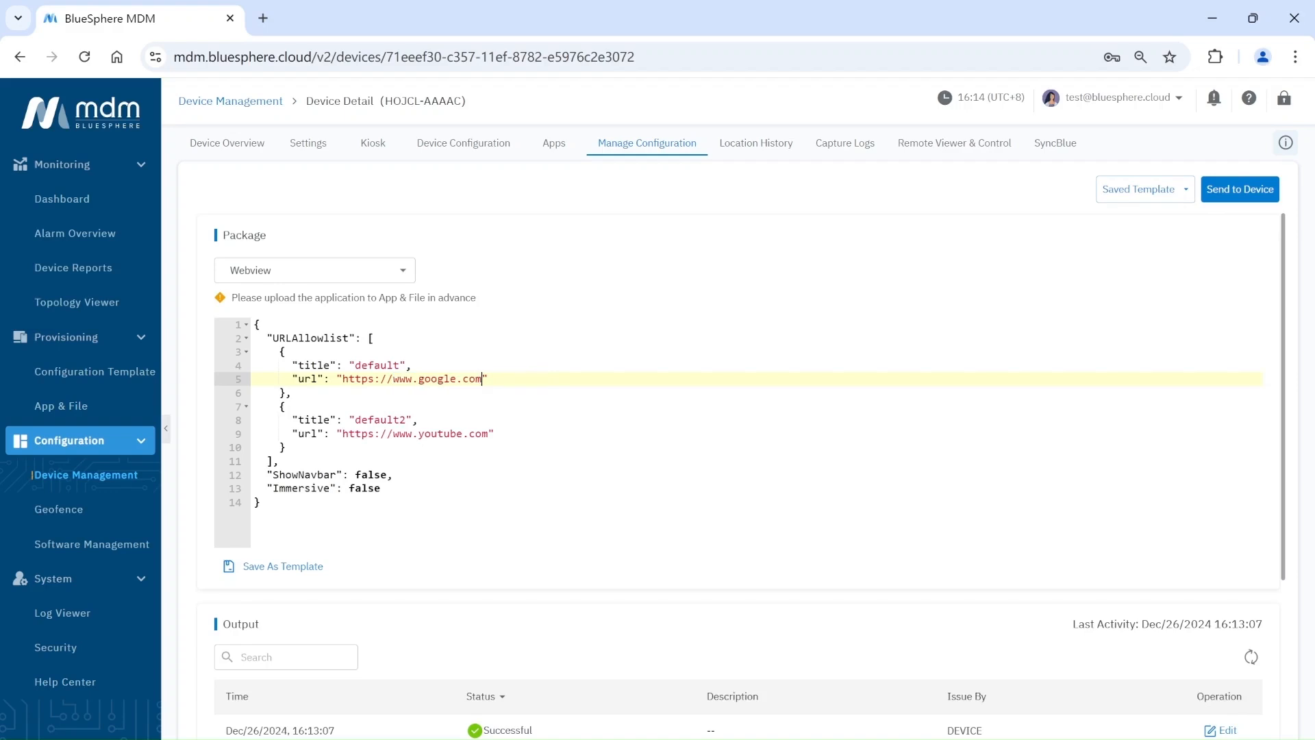
pyautogui.click(394, 474)
pyautogui.press('BackSpace')
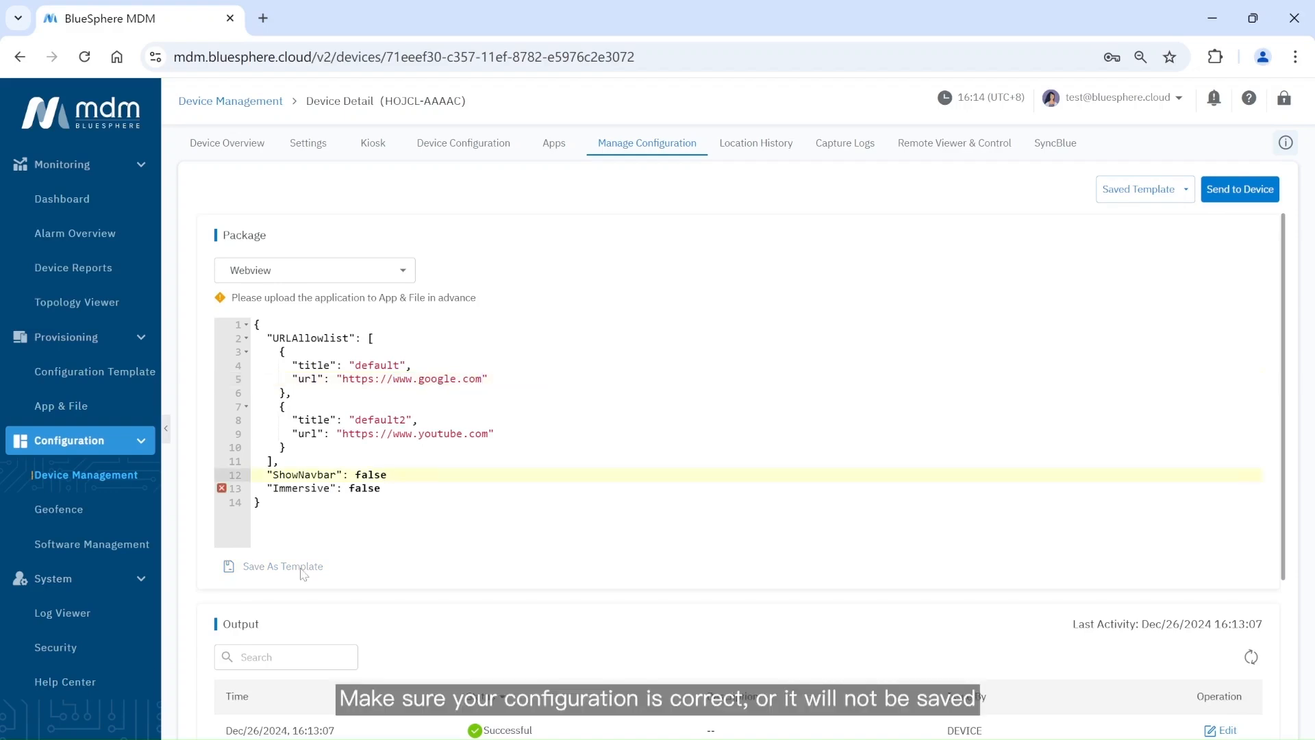
pyautogui.write(',')
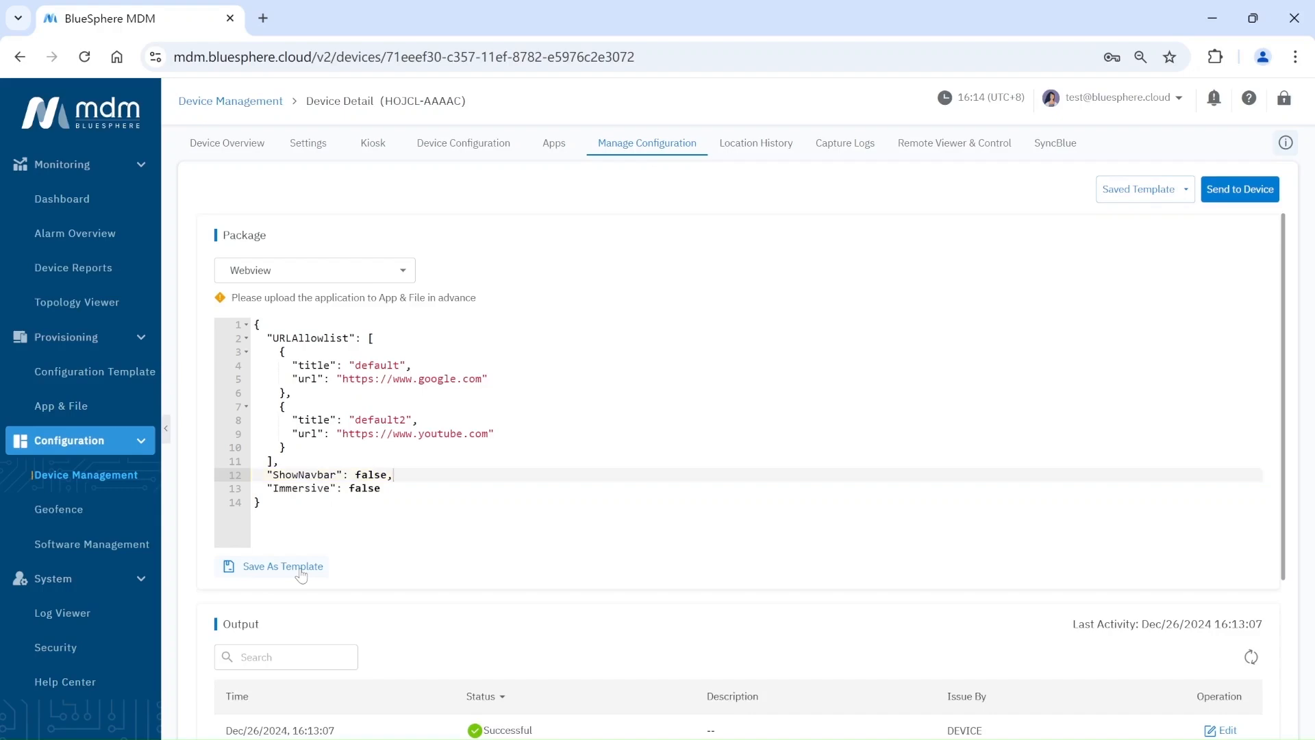
# Save the configuration as a new template named 'google'.
pyautogui.click(302, 569)
pyautogui.click(571, 432)
pyautogui.write('google')
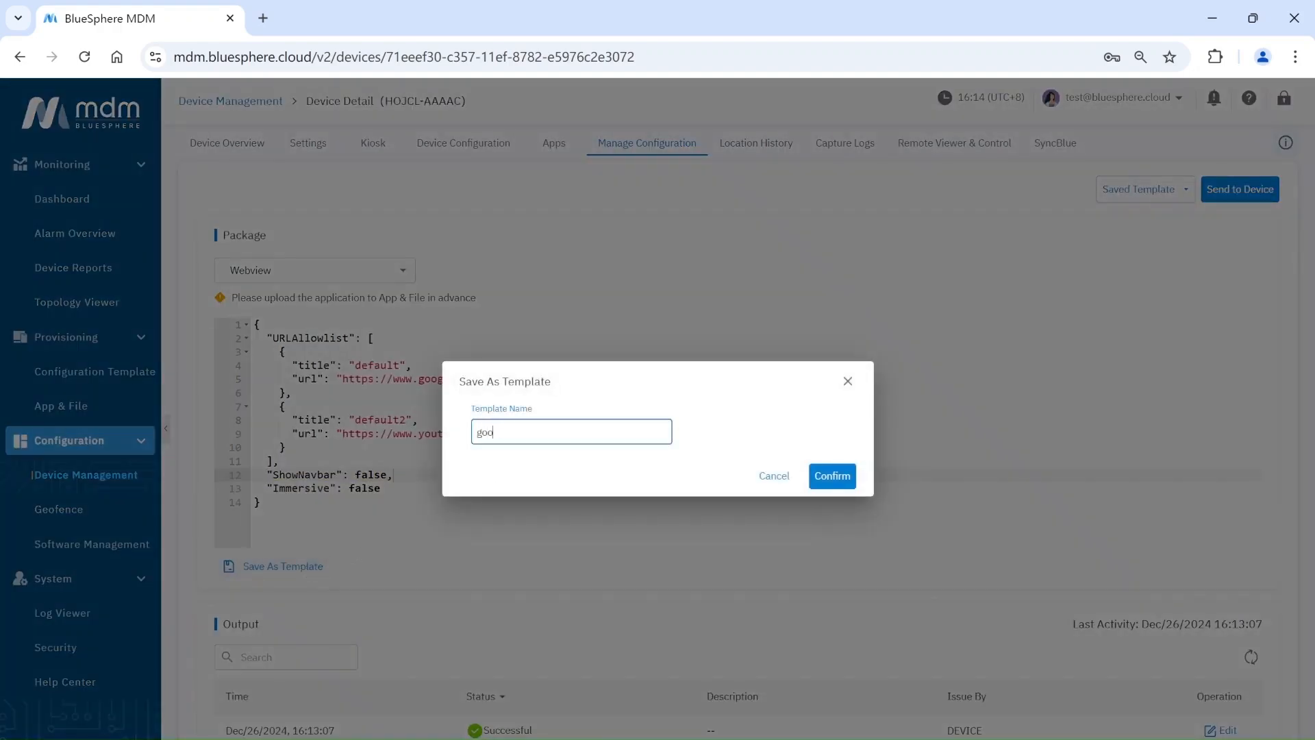
pyautogui.click(829, 478)
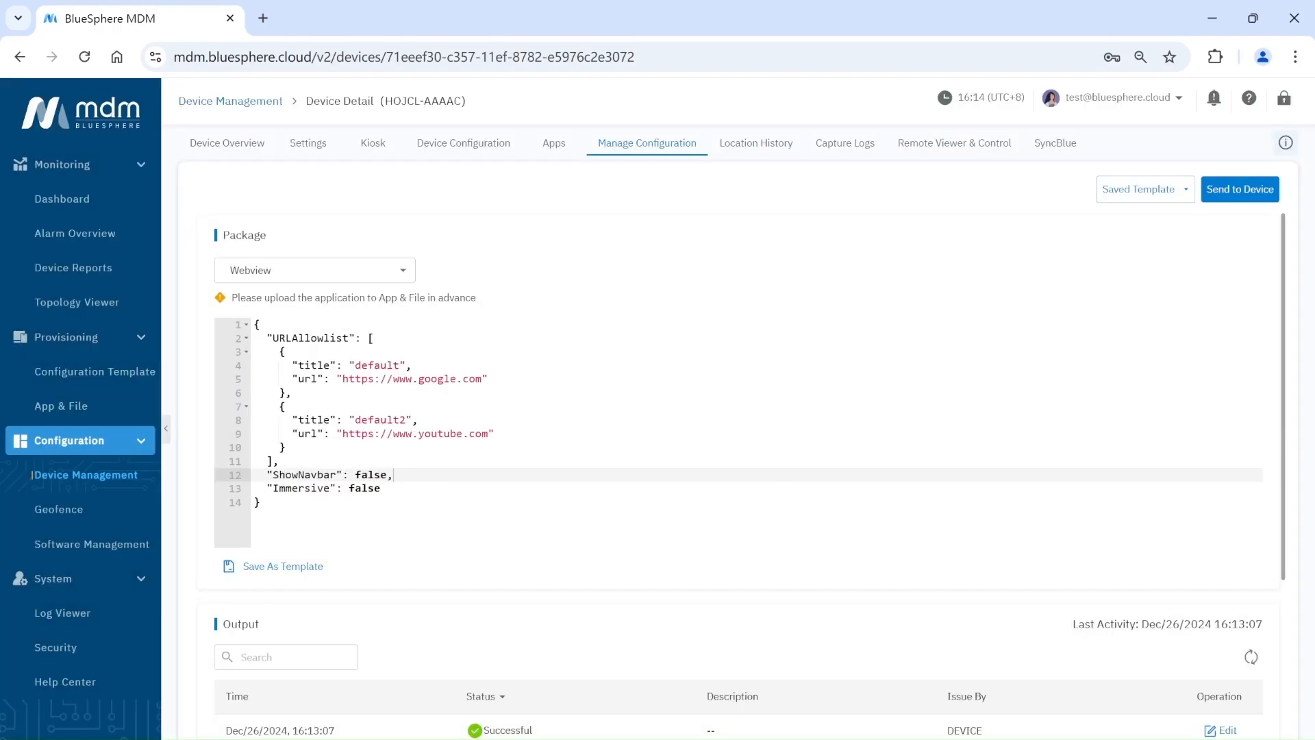
# Send the edited Webview configuration to the device using Install & Send.
pyautogui.click(1246, 202)
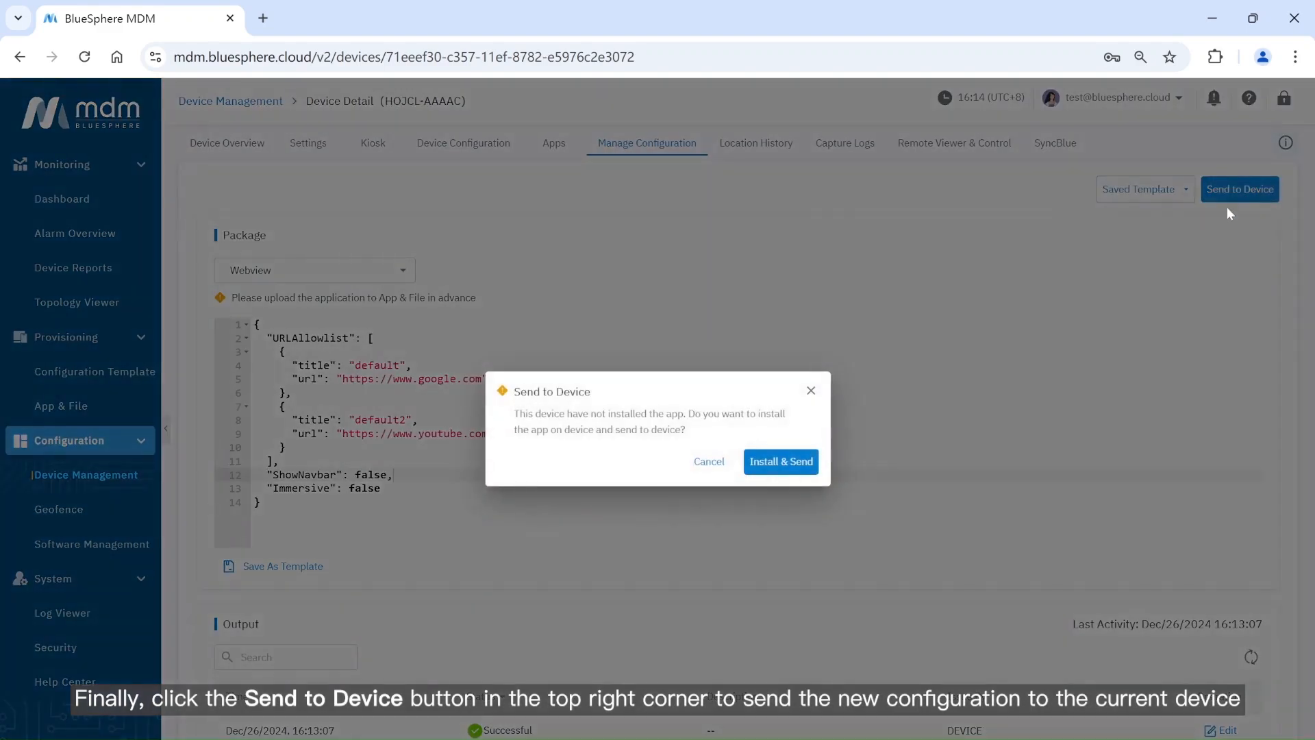
pyautogui.click(778, 459)
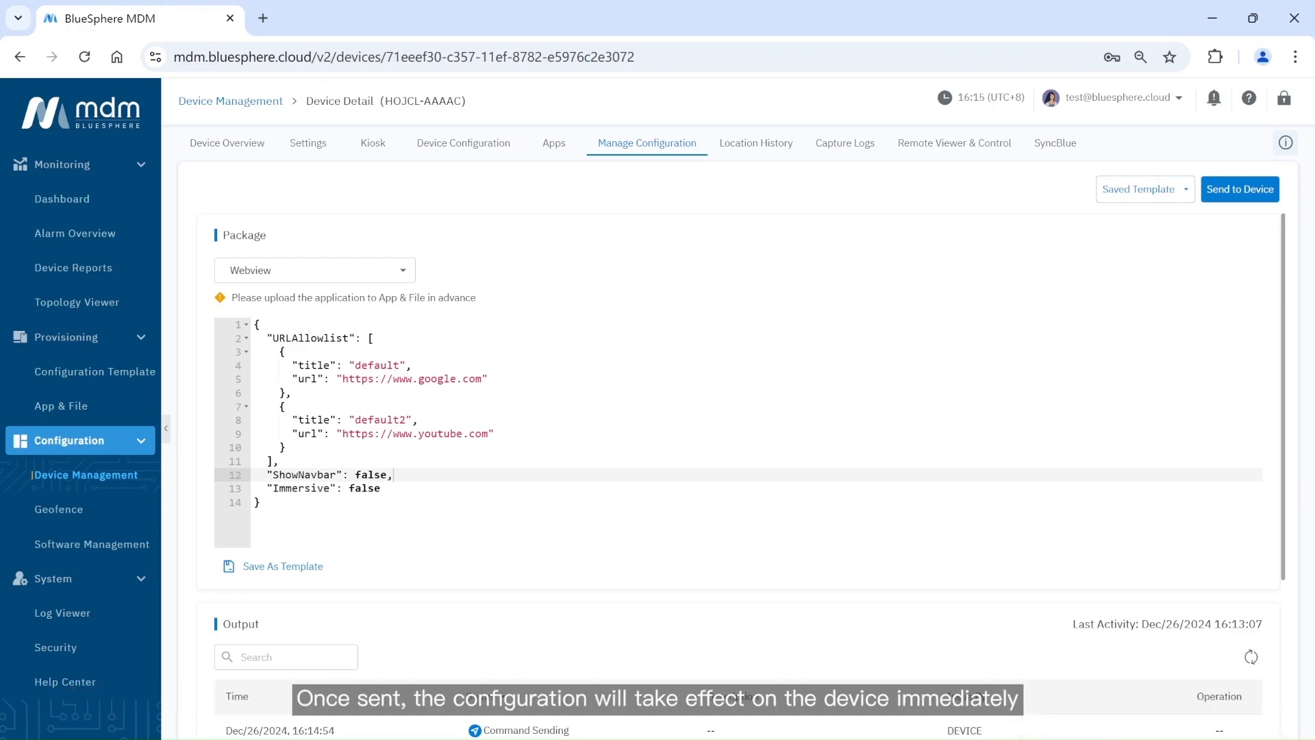
pyautogui.scroll(-3, 790, 465)
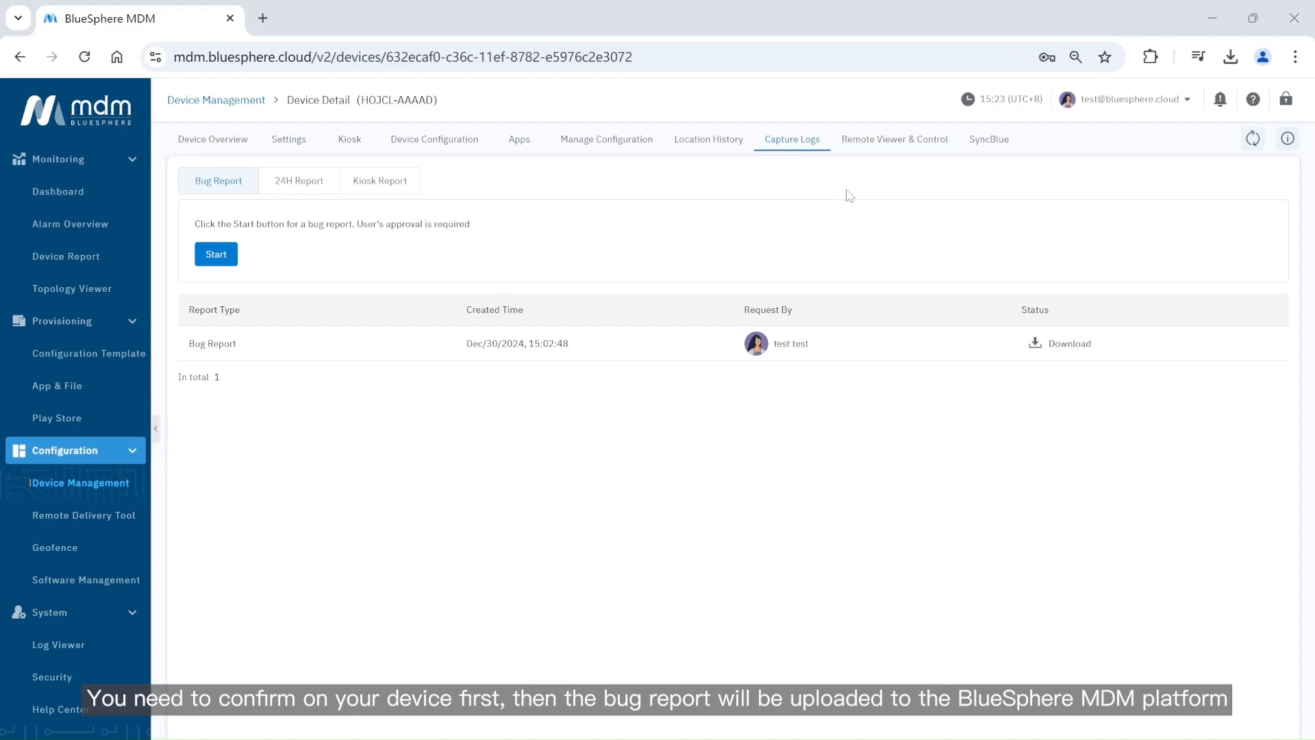
# Review the 24-hour log report at its 30 min interval, then the Kiosk Report logs.
pyautogui.click(332, 194)
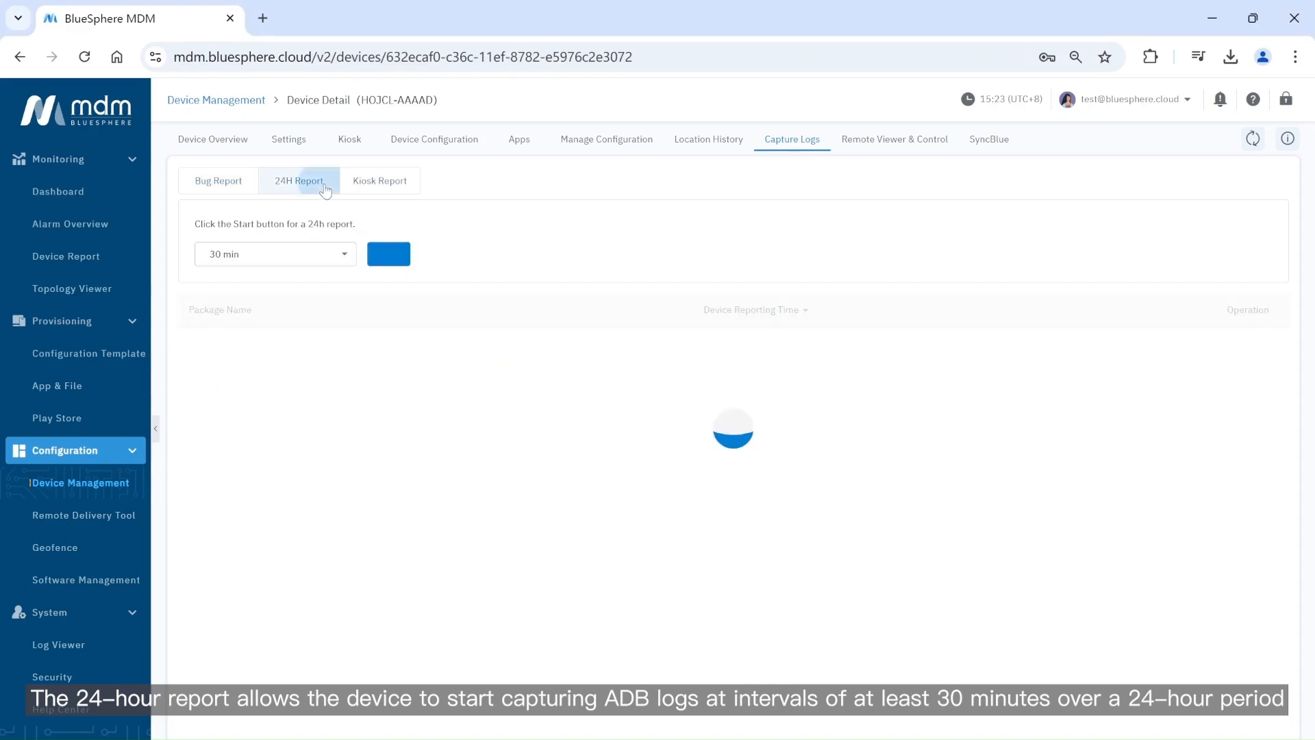
pyautogui.click(344, 257)
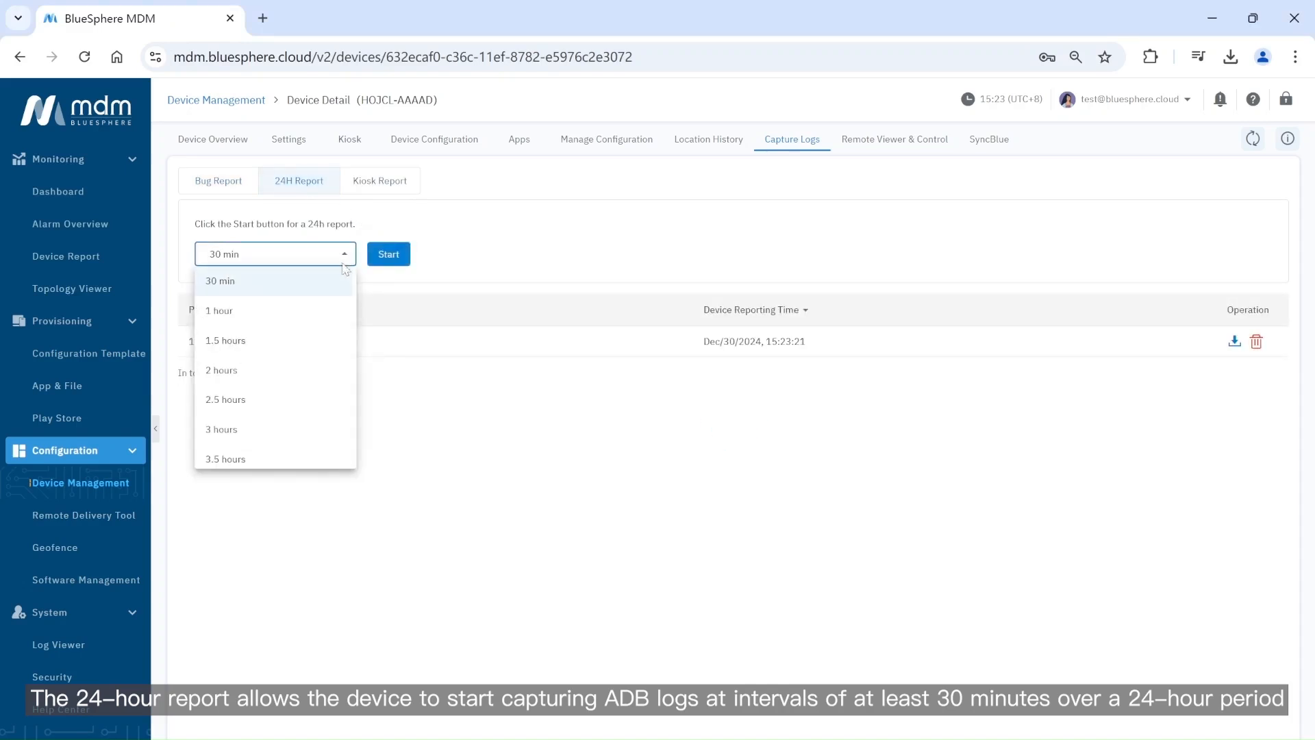
pyautogui.click(404, 416)
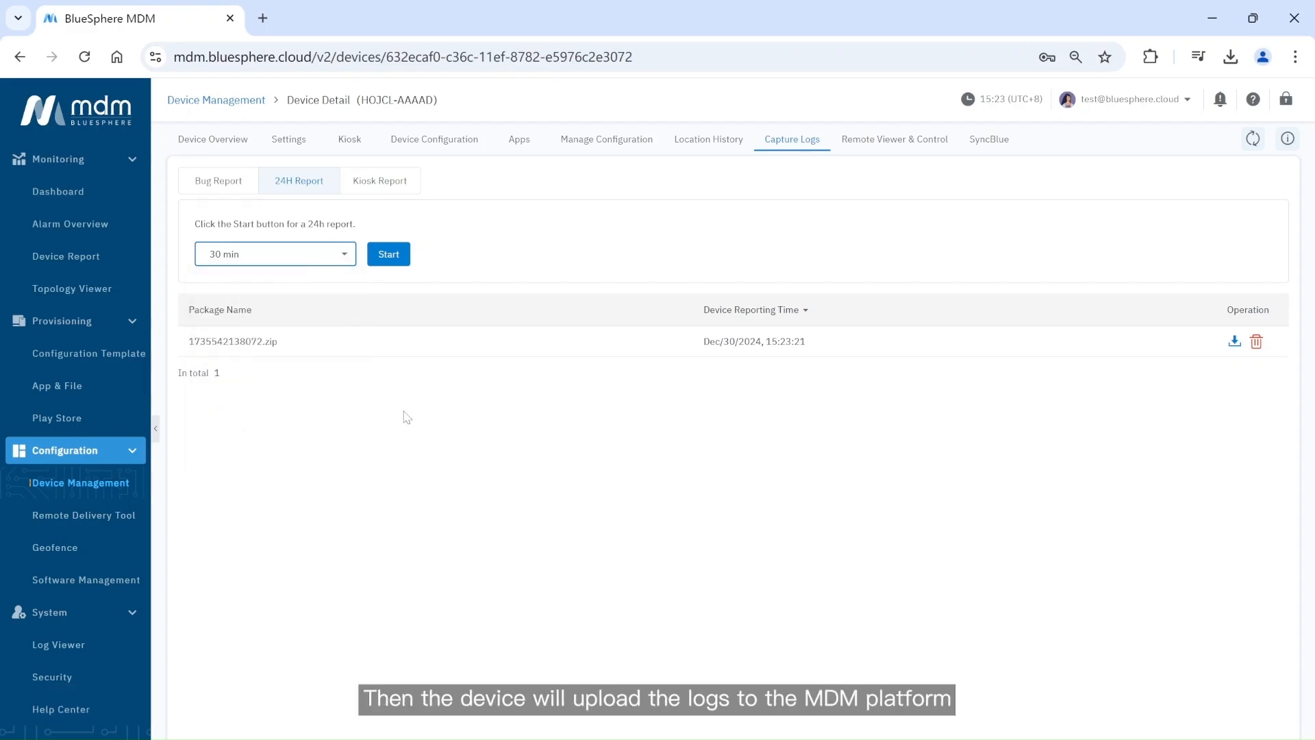
pyautogui.click(392, 189)
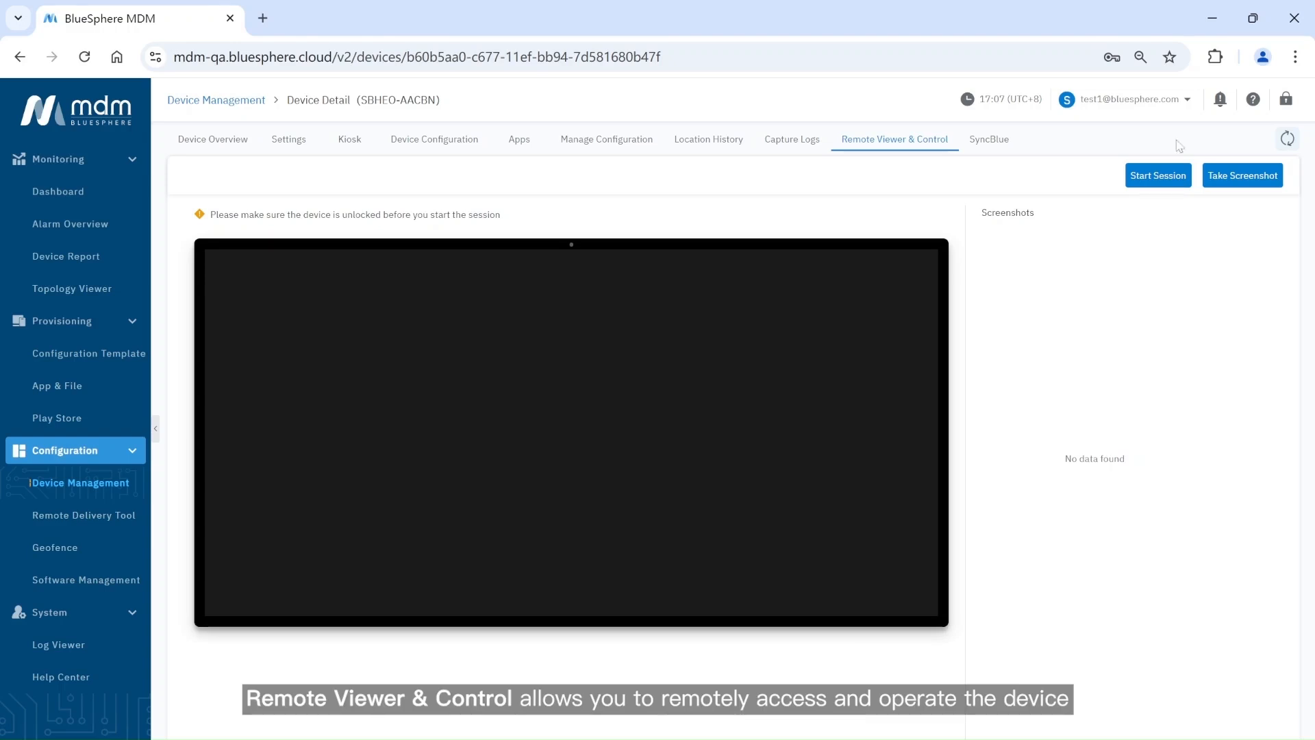
# Start a remote viewing session, open App Update Store on the device, return home, and take a screenshot.
pyautogui.click(1145, 183)
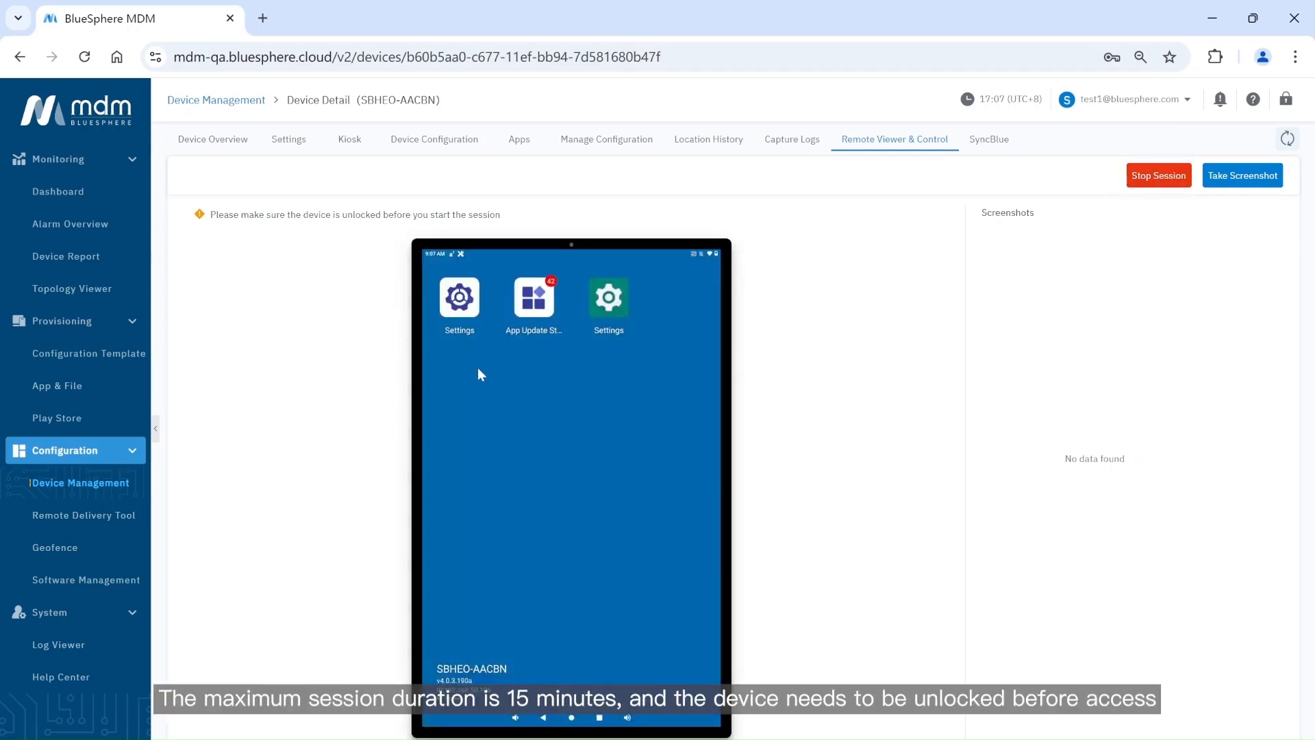
pyautogui.click(529, 314)
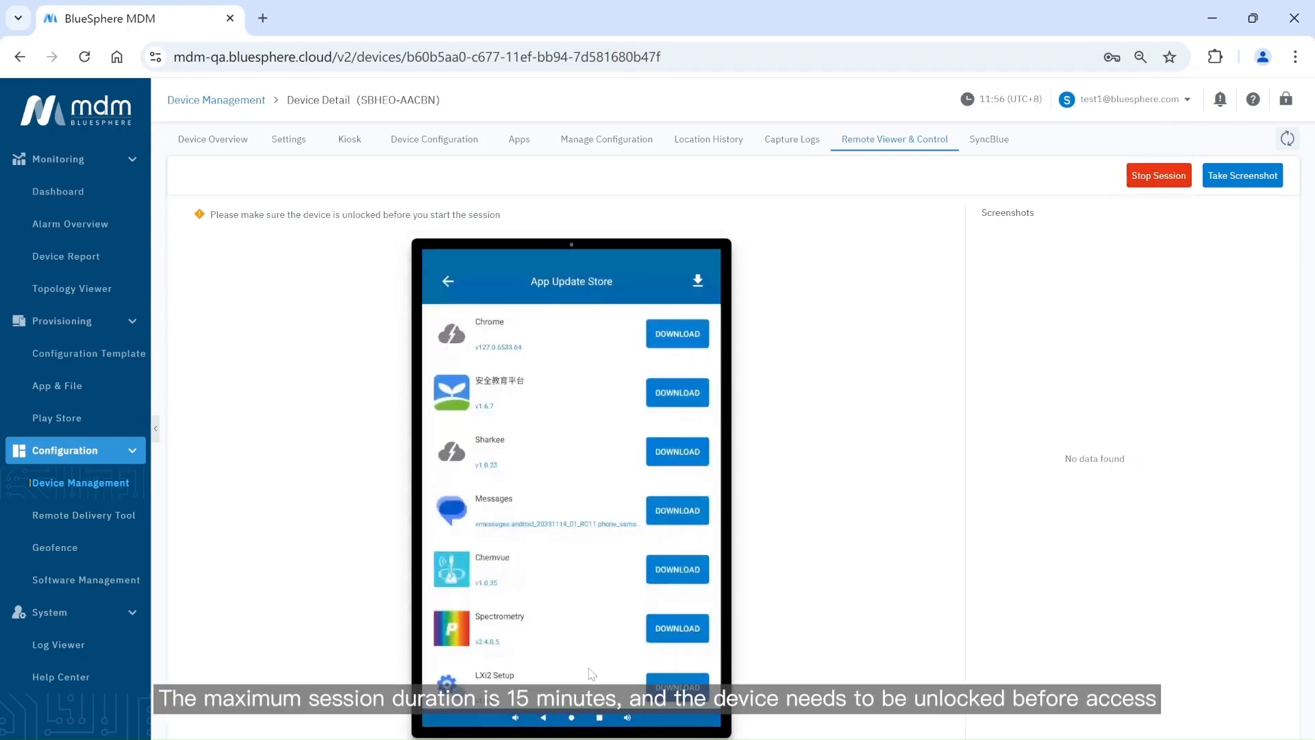
pyautogui.click(574, 717)
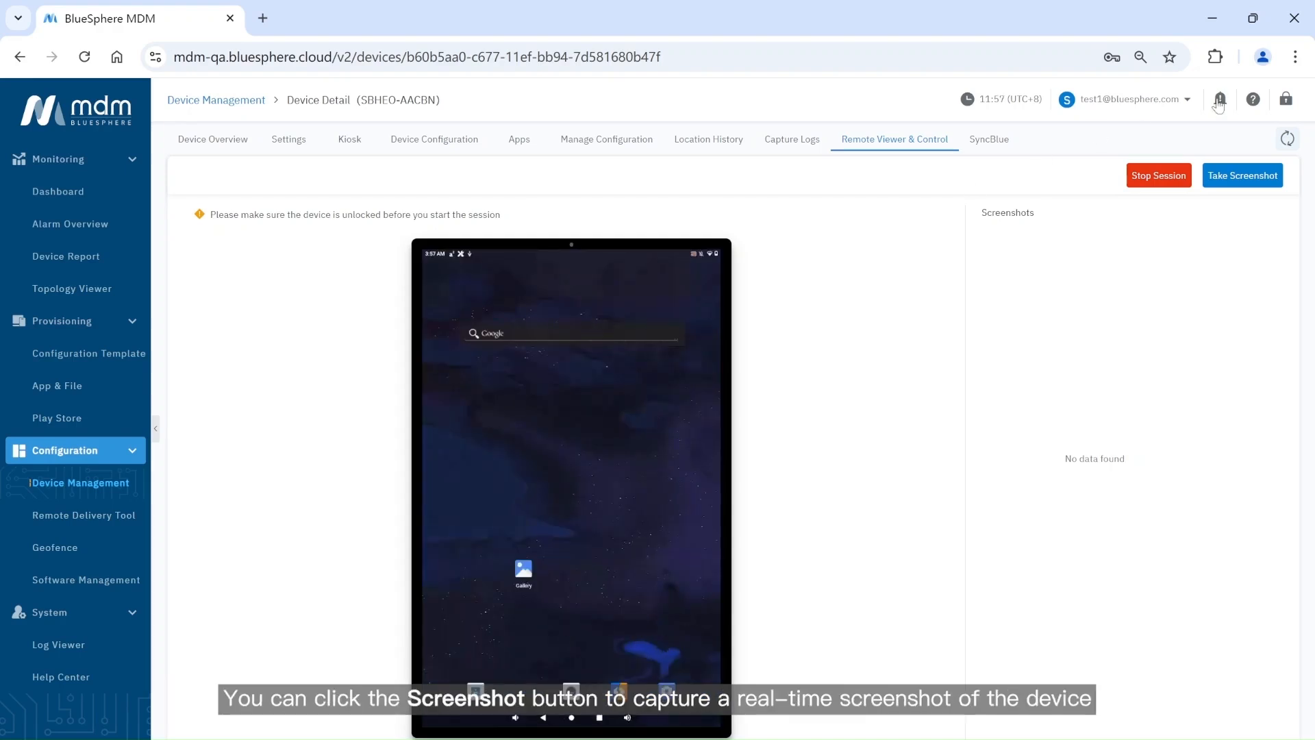
pyautogui.click(1240, 175)
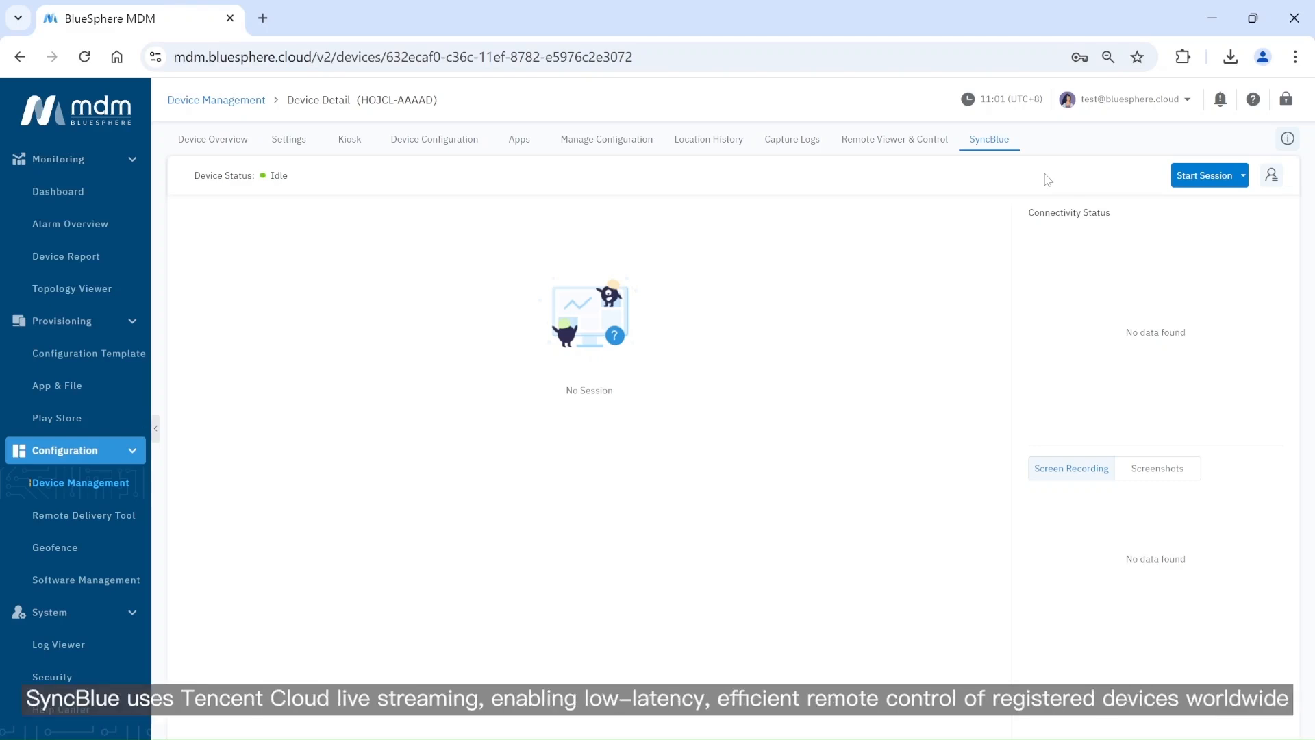
# Start a SyncBlue session with Mandatory Start, then open App Update Store on the mirrored device and return home.
pyautogui.click(1203, 178)
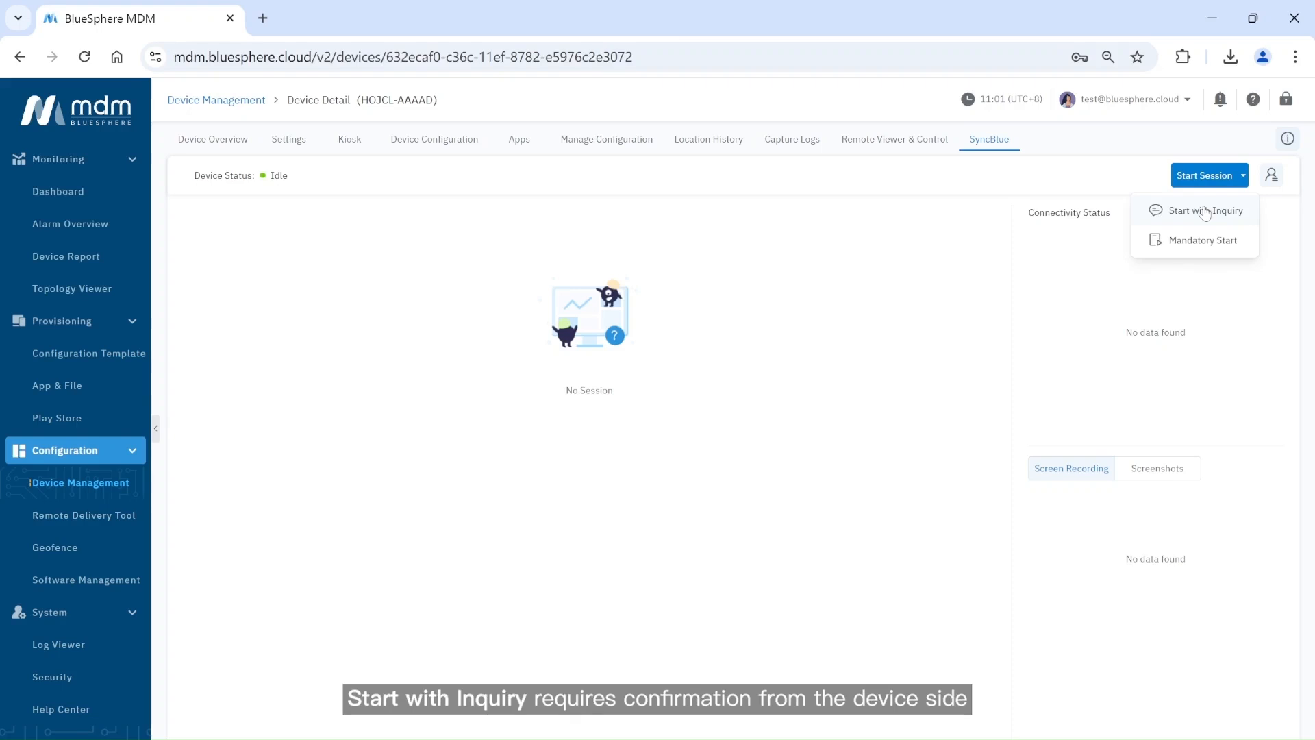
pyautogui.click(1211, 240)
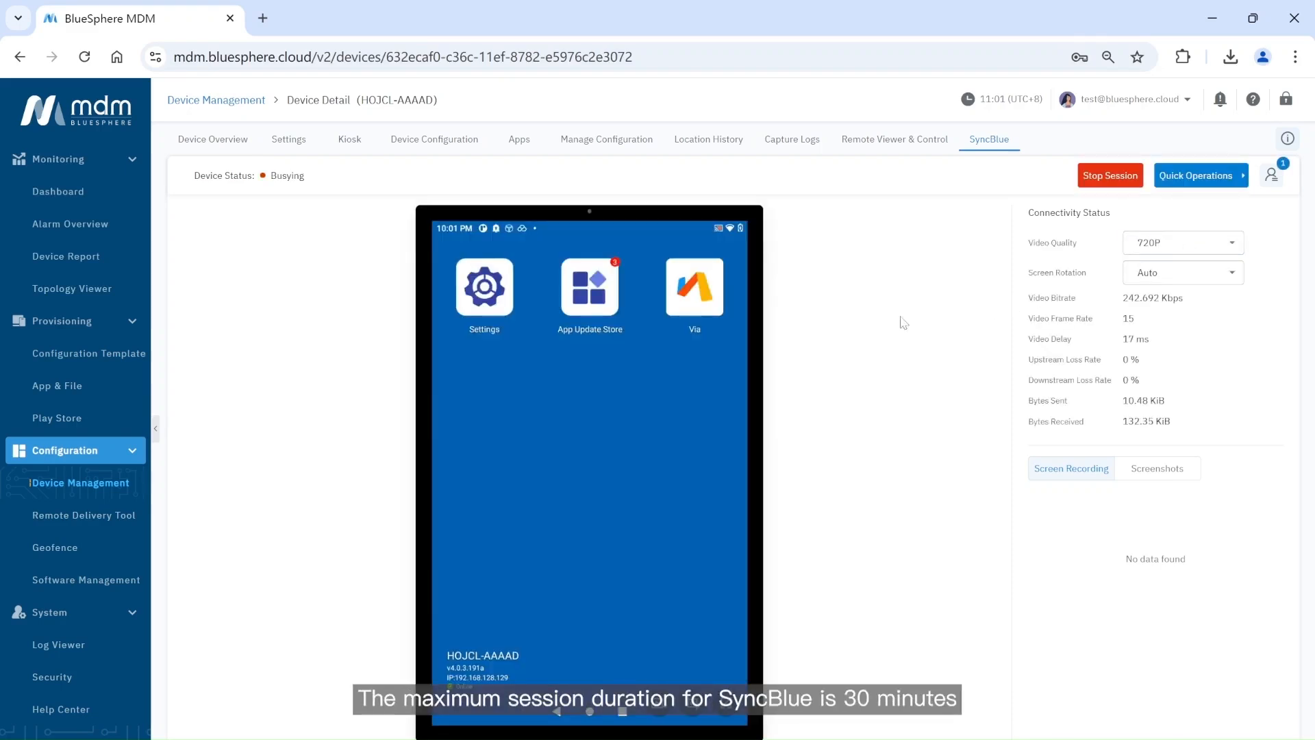
pyautogui.click(609, 316)
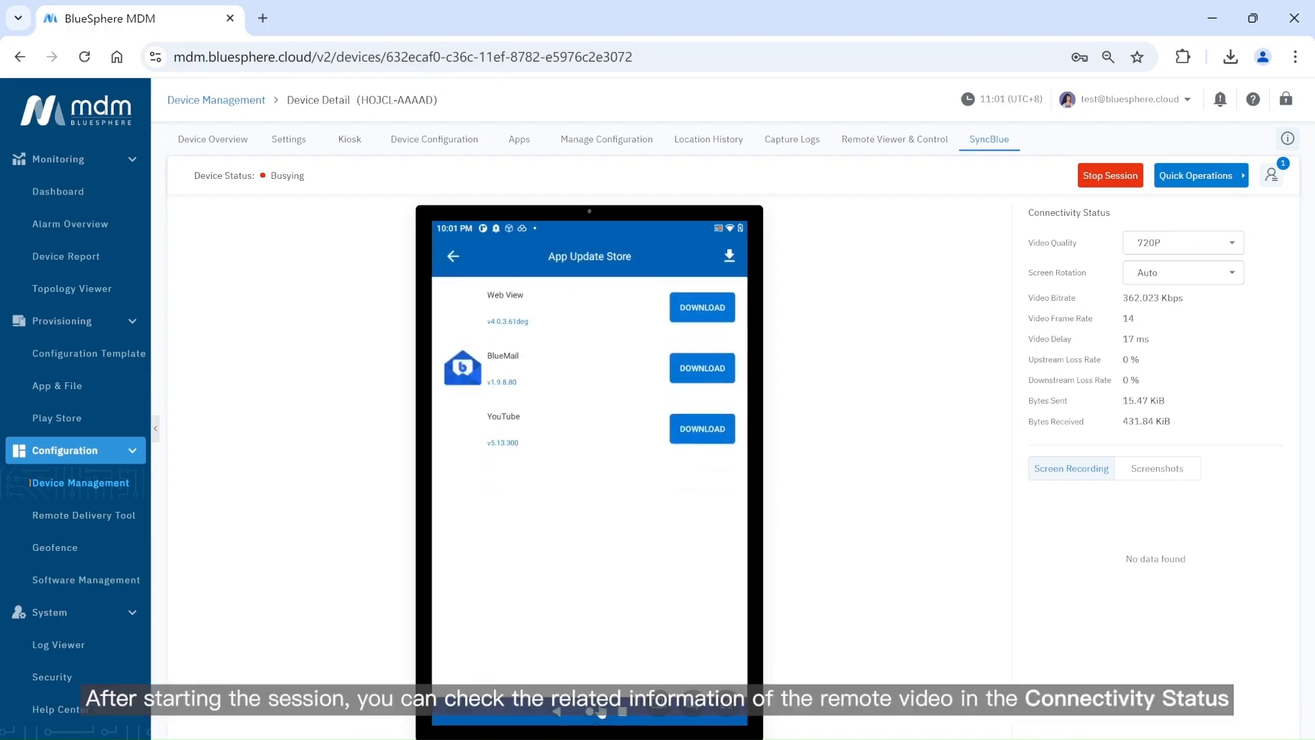
pyautogui.click(588, 713)
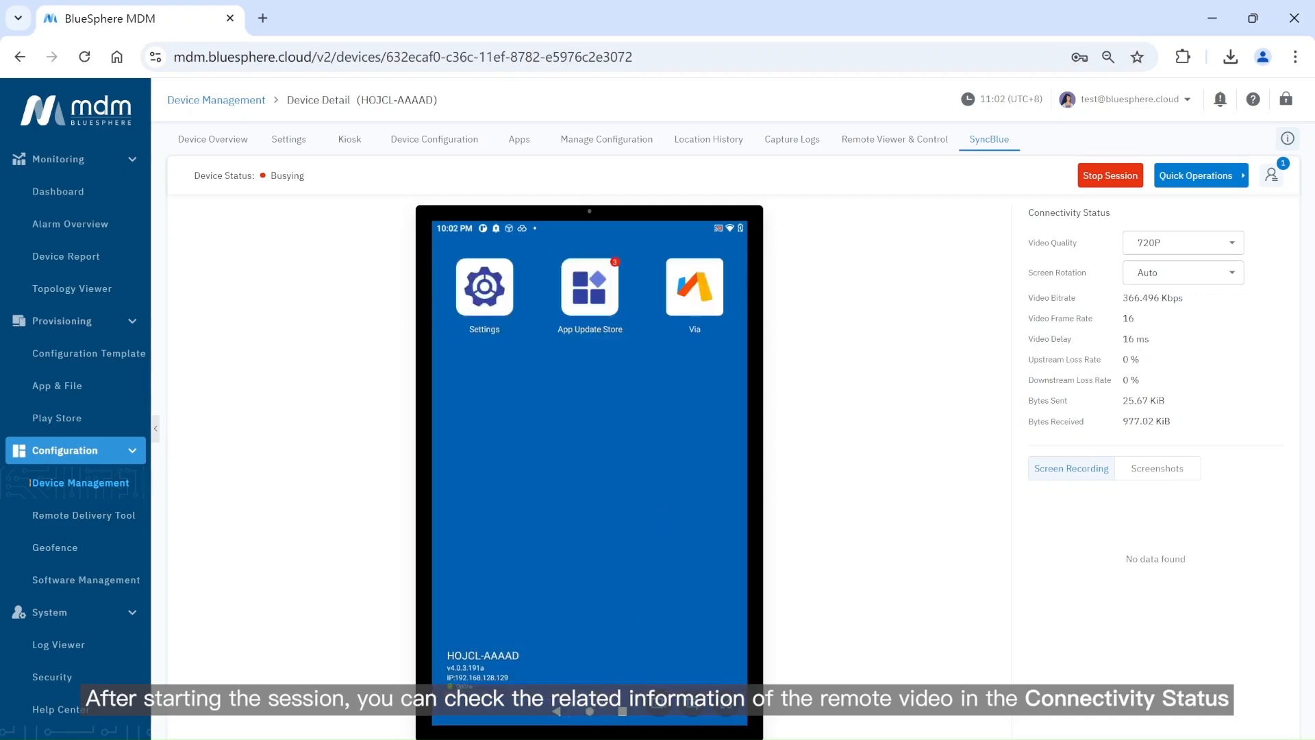
# Apply 1080P video quality to the stream and open the device's Settings app from Quick Operations.
pyautogui.click(1175, 245)
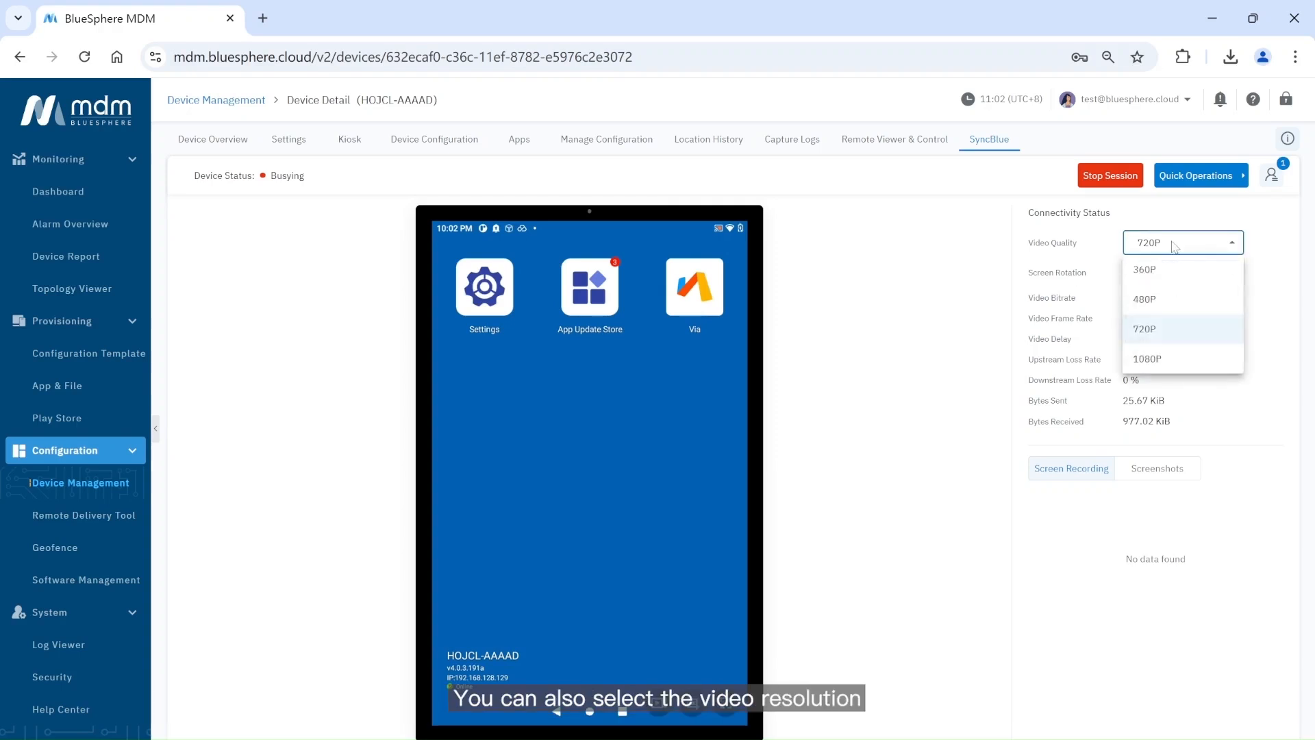
pyautogui.click(1173, 359)
pyautogui.click(1259, 244)
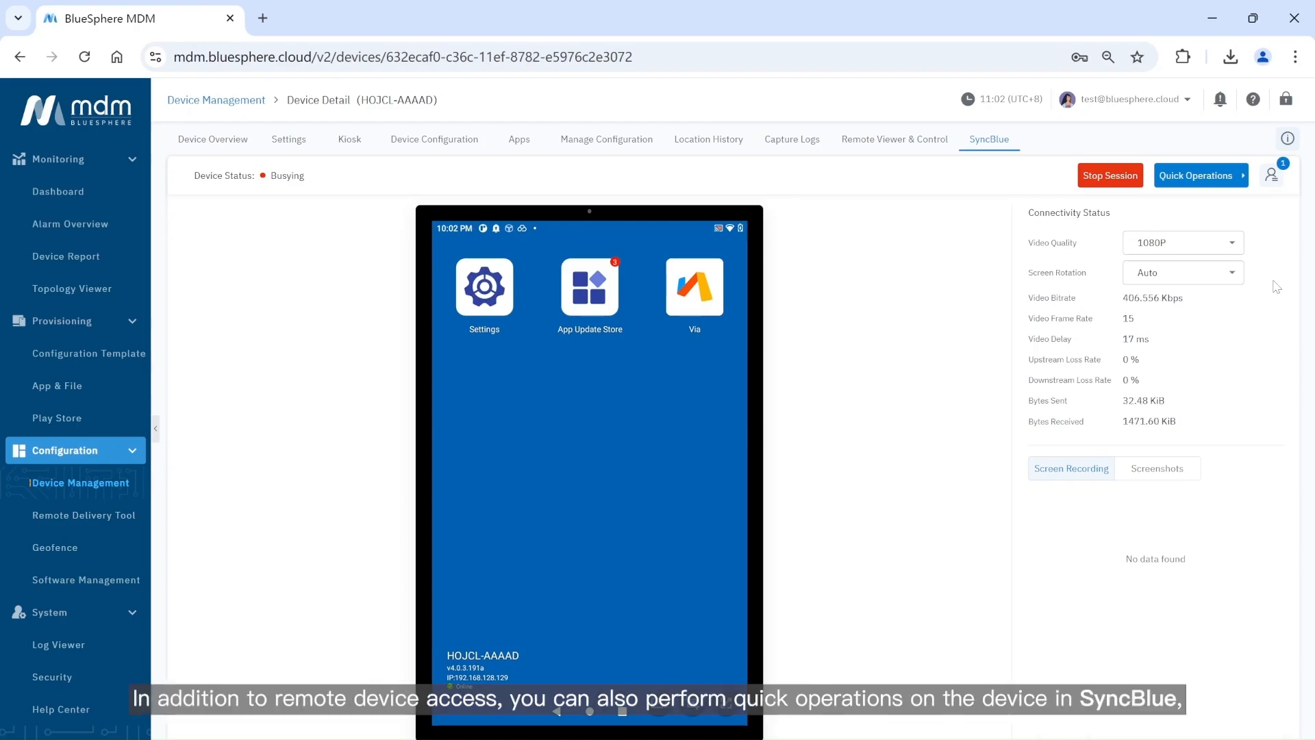
pyautogui.click(1213, 184)
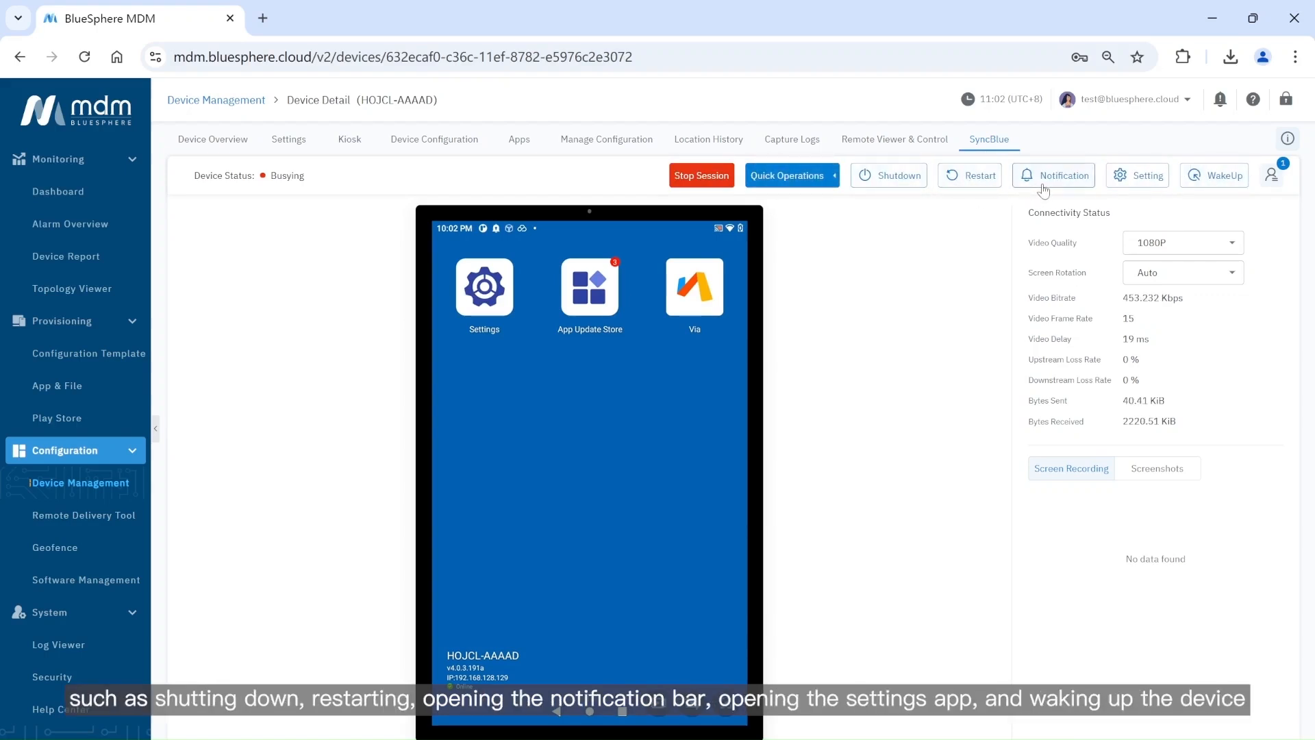
pyautogui.click(1126, 189)
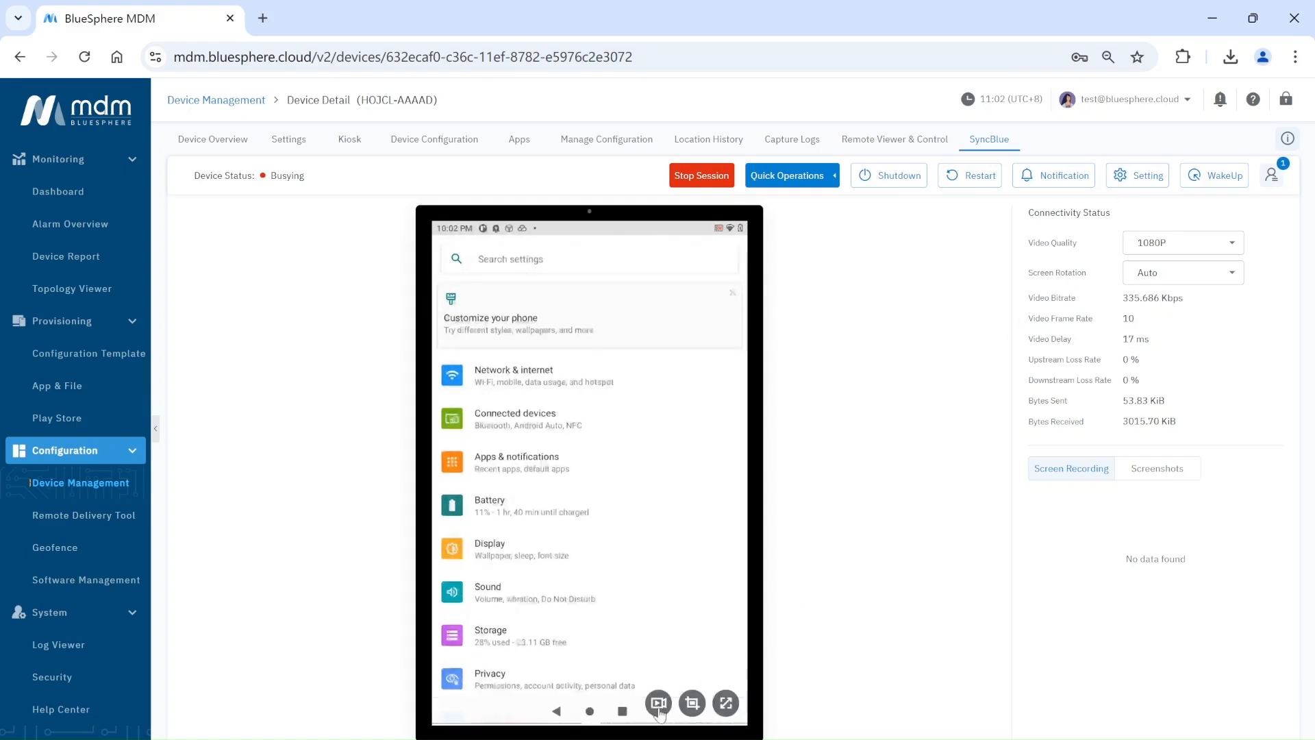
# Record the session while opening App Update Store from the home screen, then view the session screenshots.
pyautogui.click(659, 704)
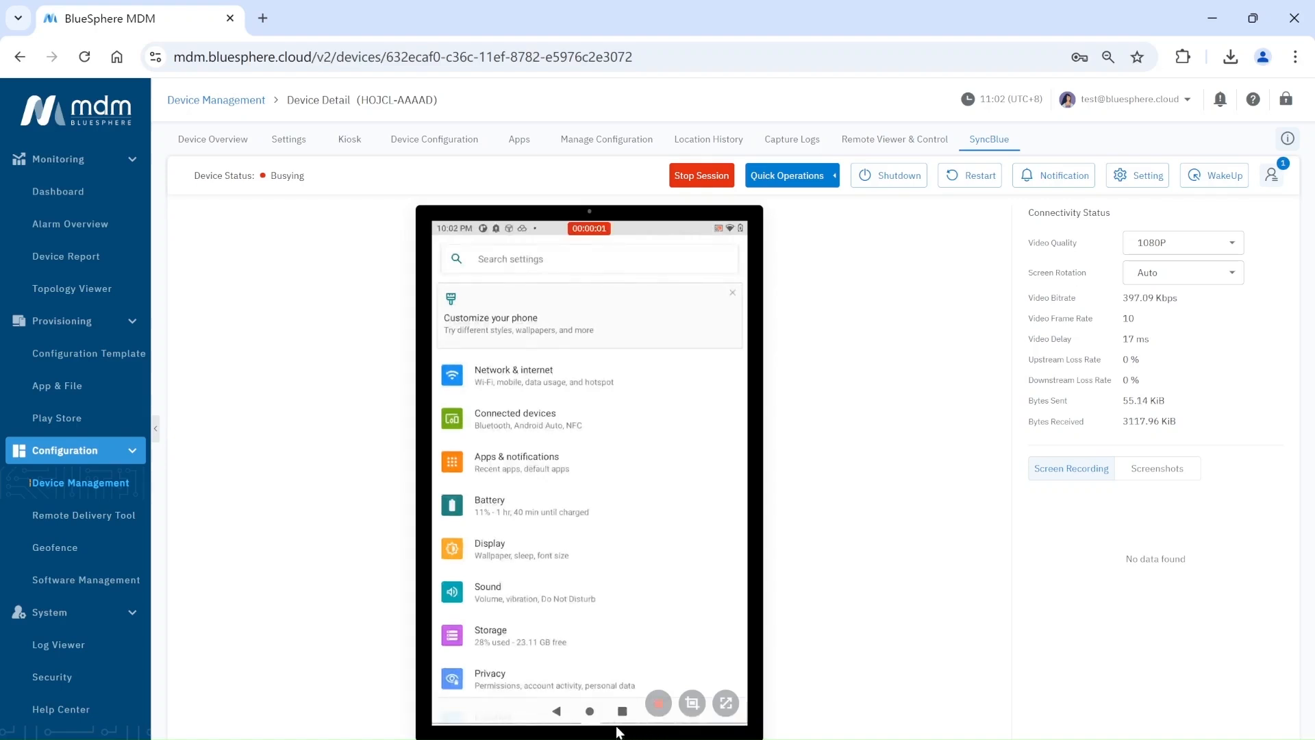
pyautogui.click(589, 711)
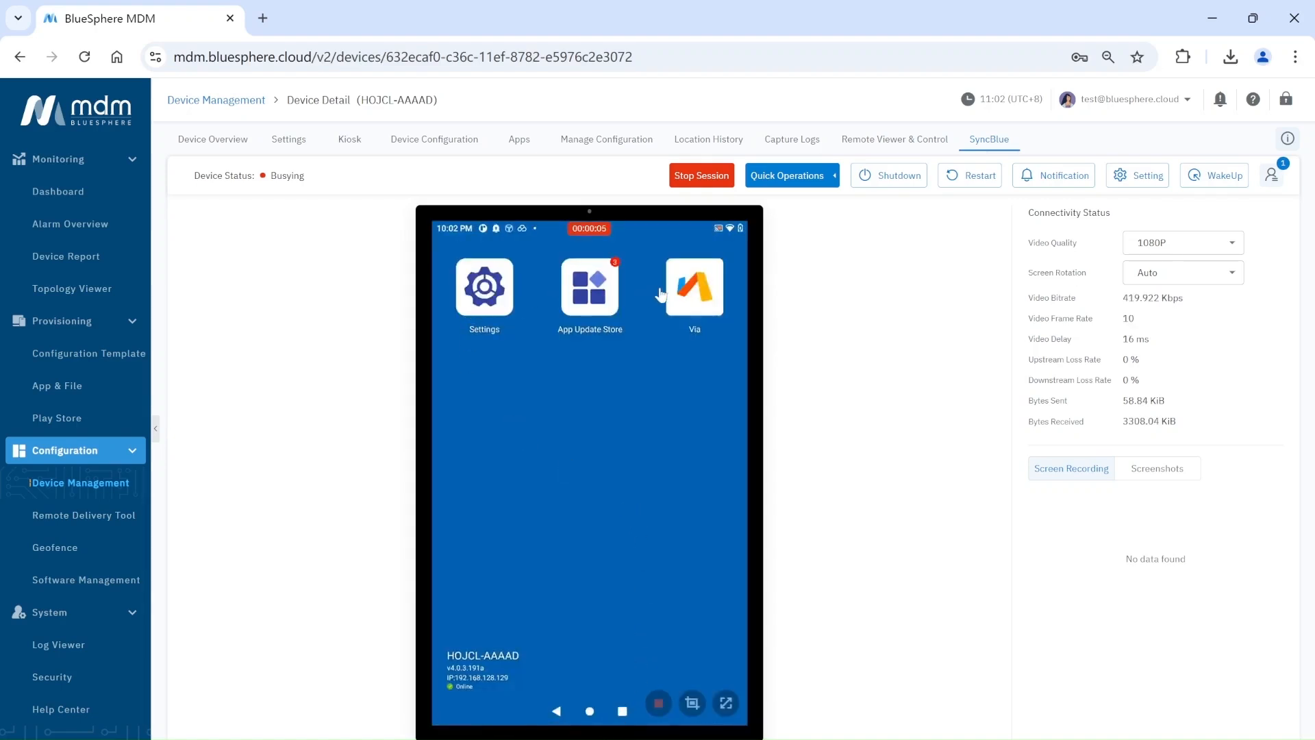
pyautogui.click(606, 295)
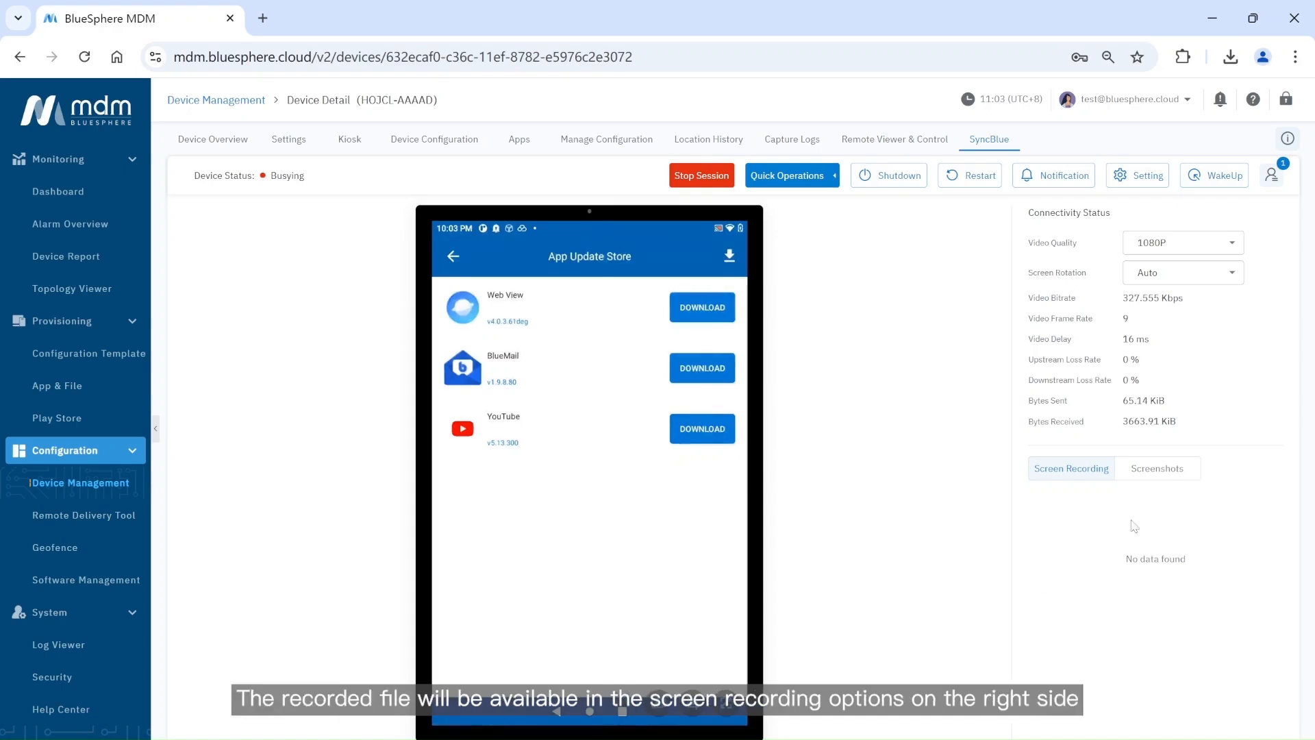
pyautogui.moveTo(1116, 527)
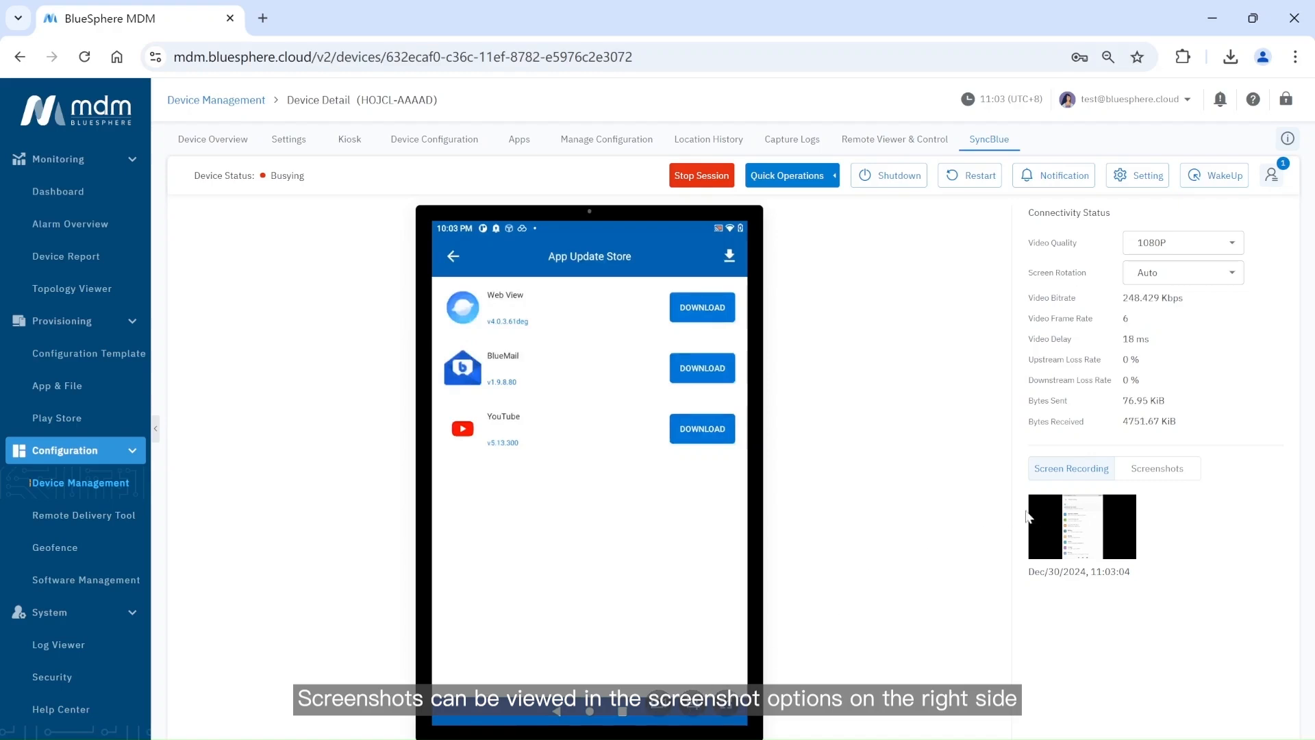
pyautogui.click(1149, 472)
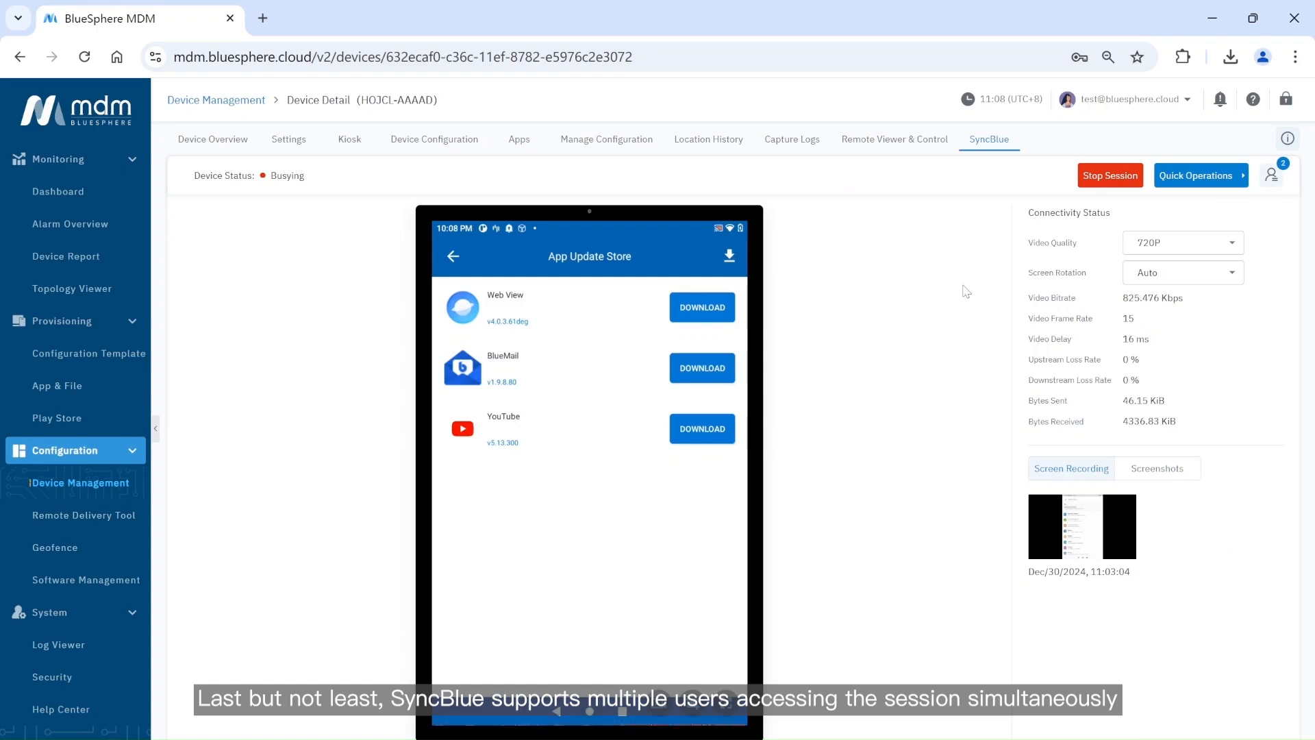
# Hand session control to the joined user from the session user list, repeating the transfer a second time.
pyautogui.click(1273, 184)
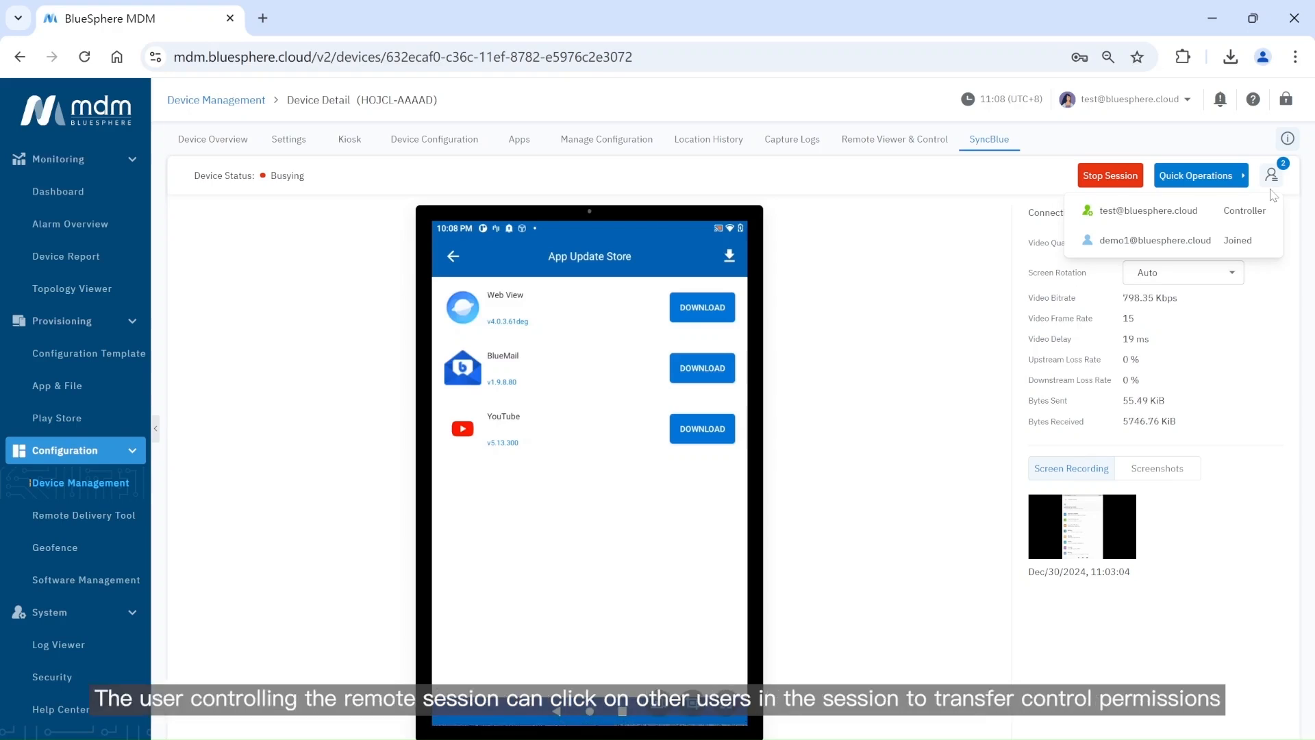
pyautogui.click(1264, 243)
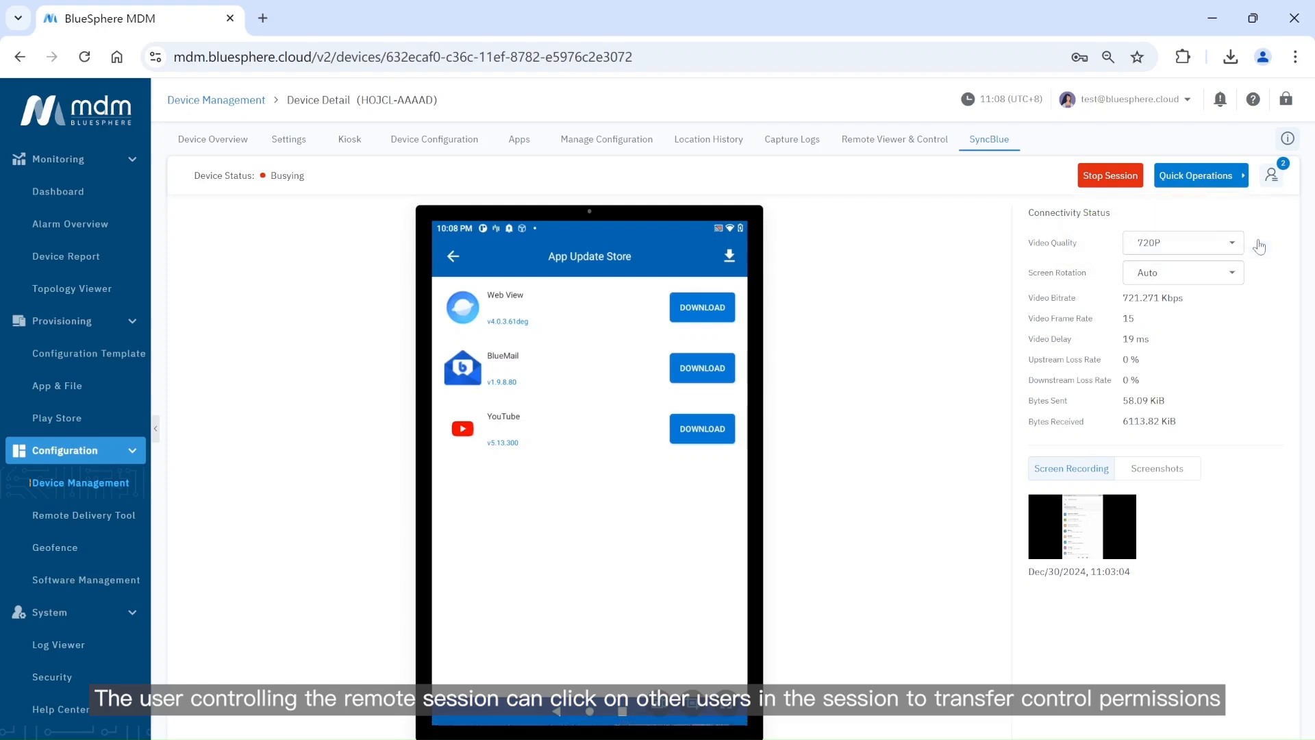
pyautogui.click(1271, 174)
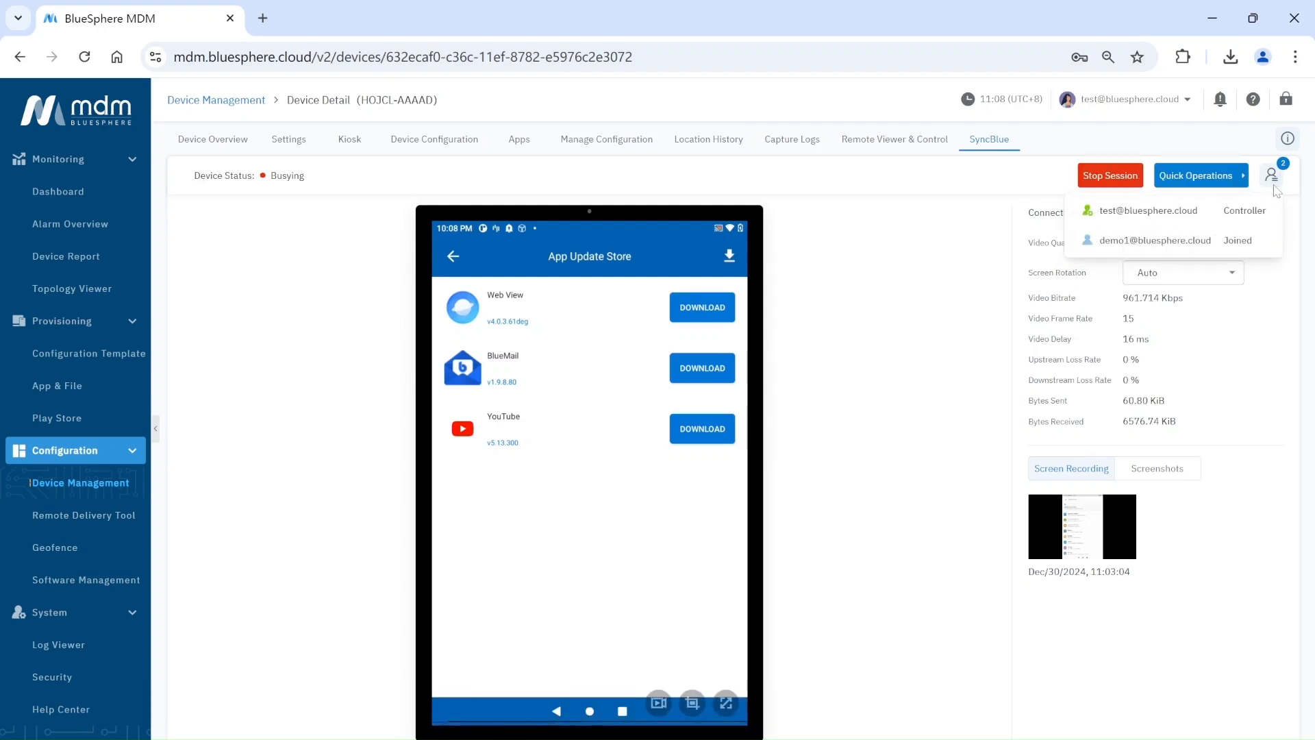
pyautogui.click(1263, 248)
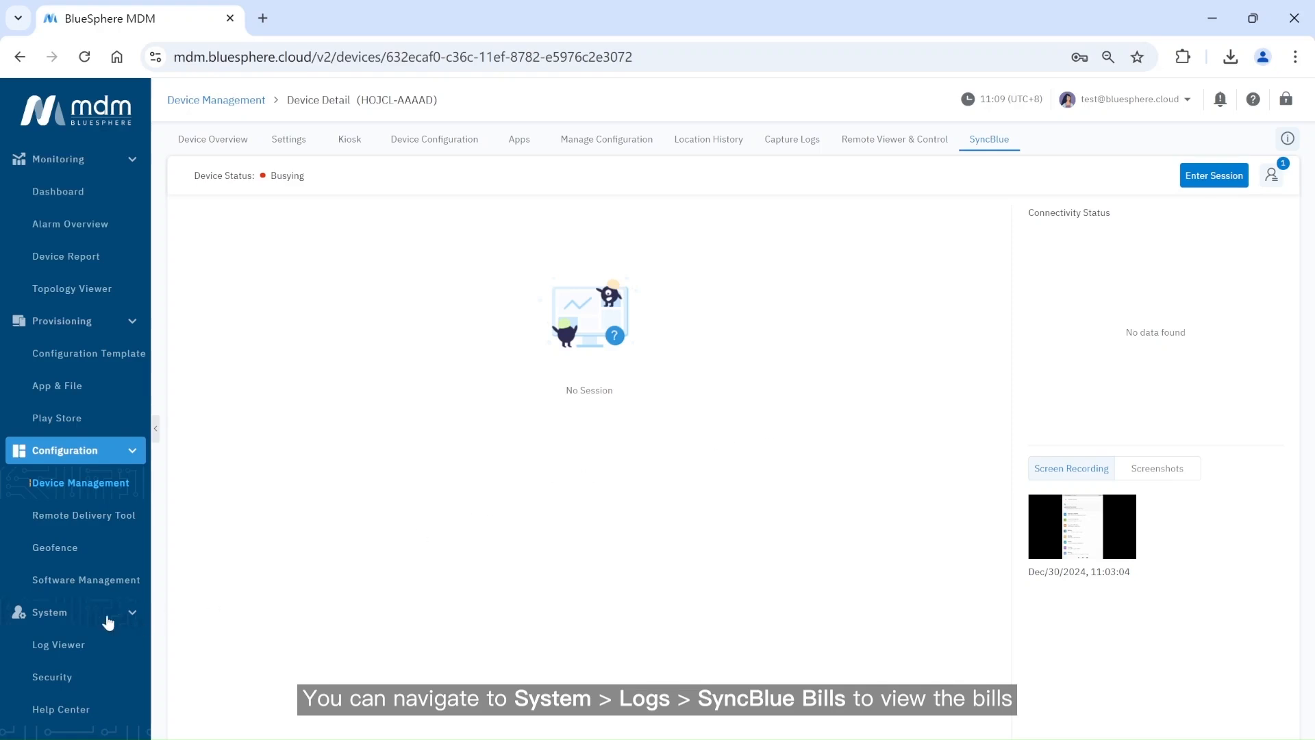
# Open System > Log Viewer and show the SyncBlue Bill records.
pyautogui.click(94, 645)
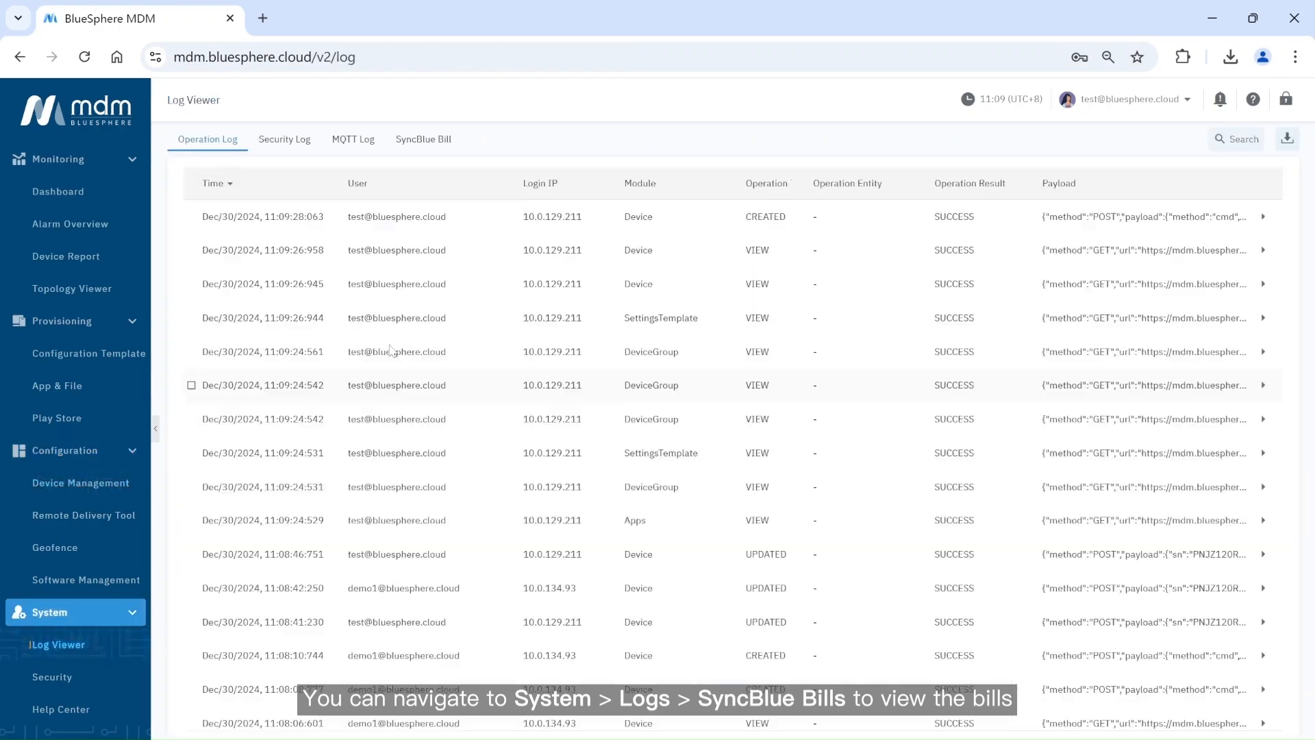
pyautogui.click(429, 143)
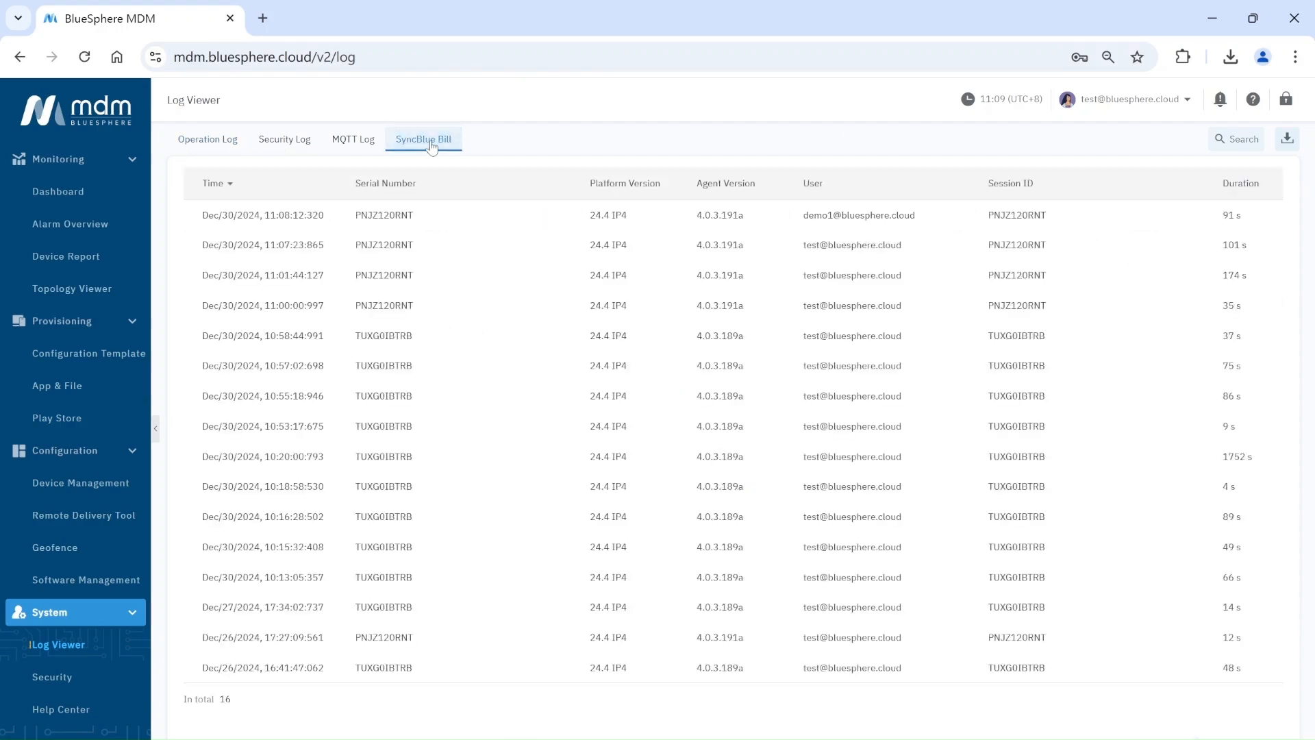